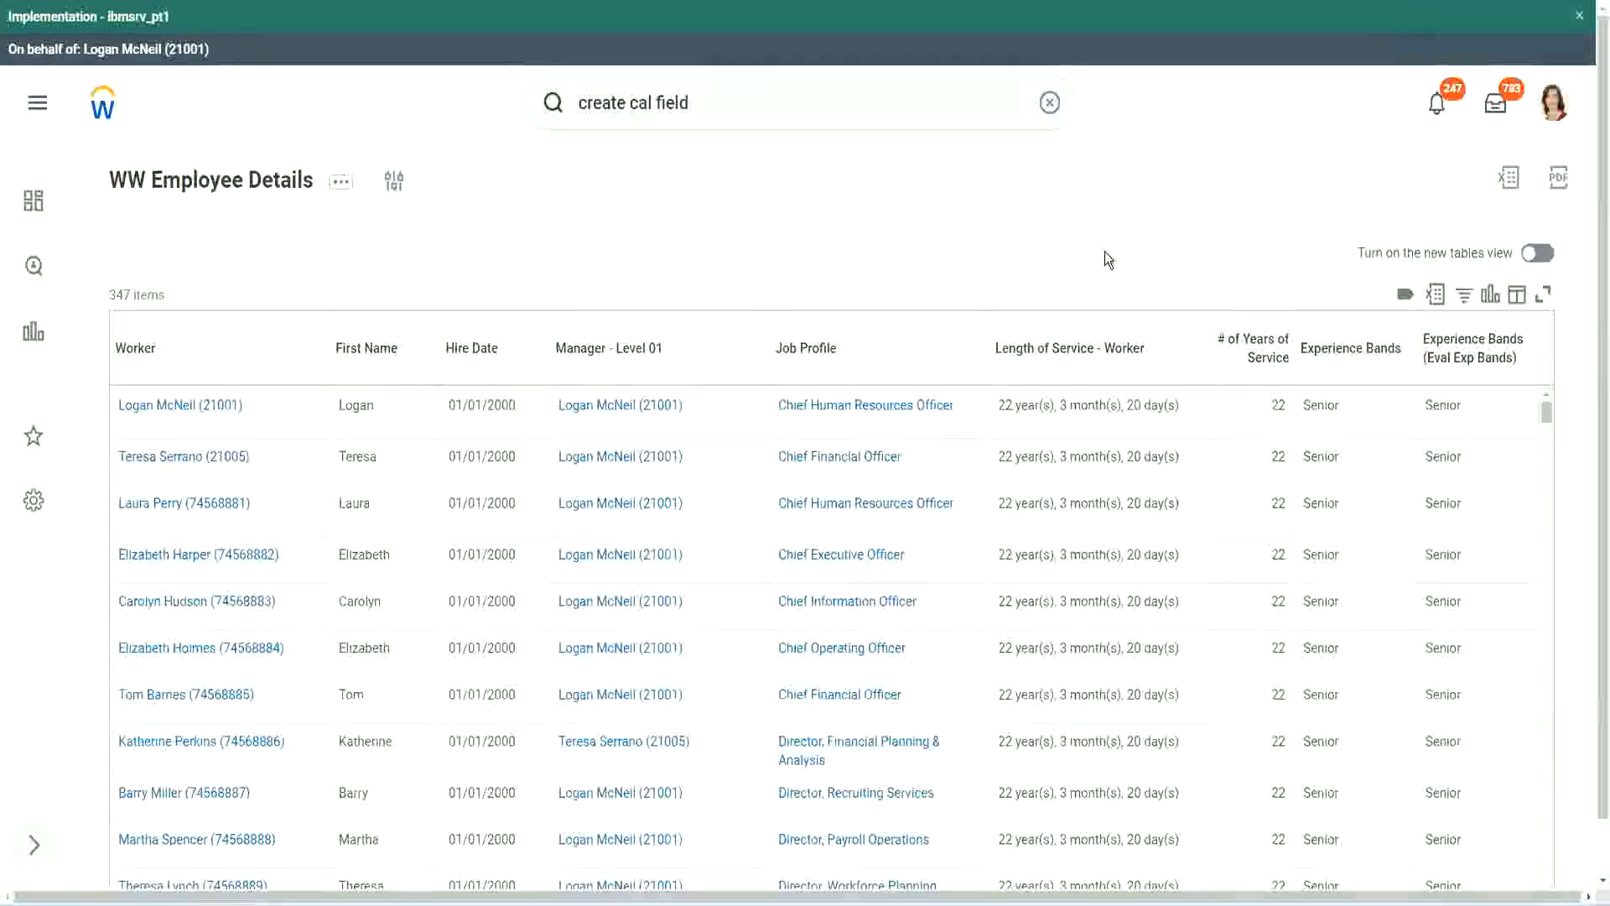
left_click(1396, 397)
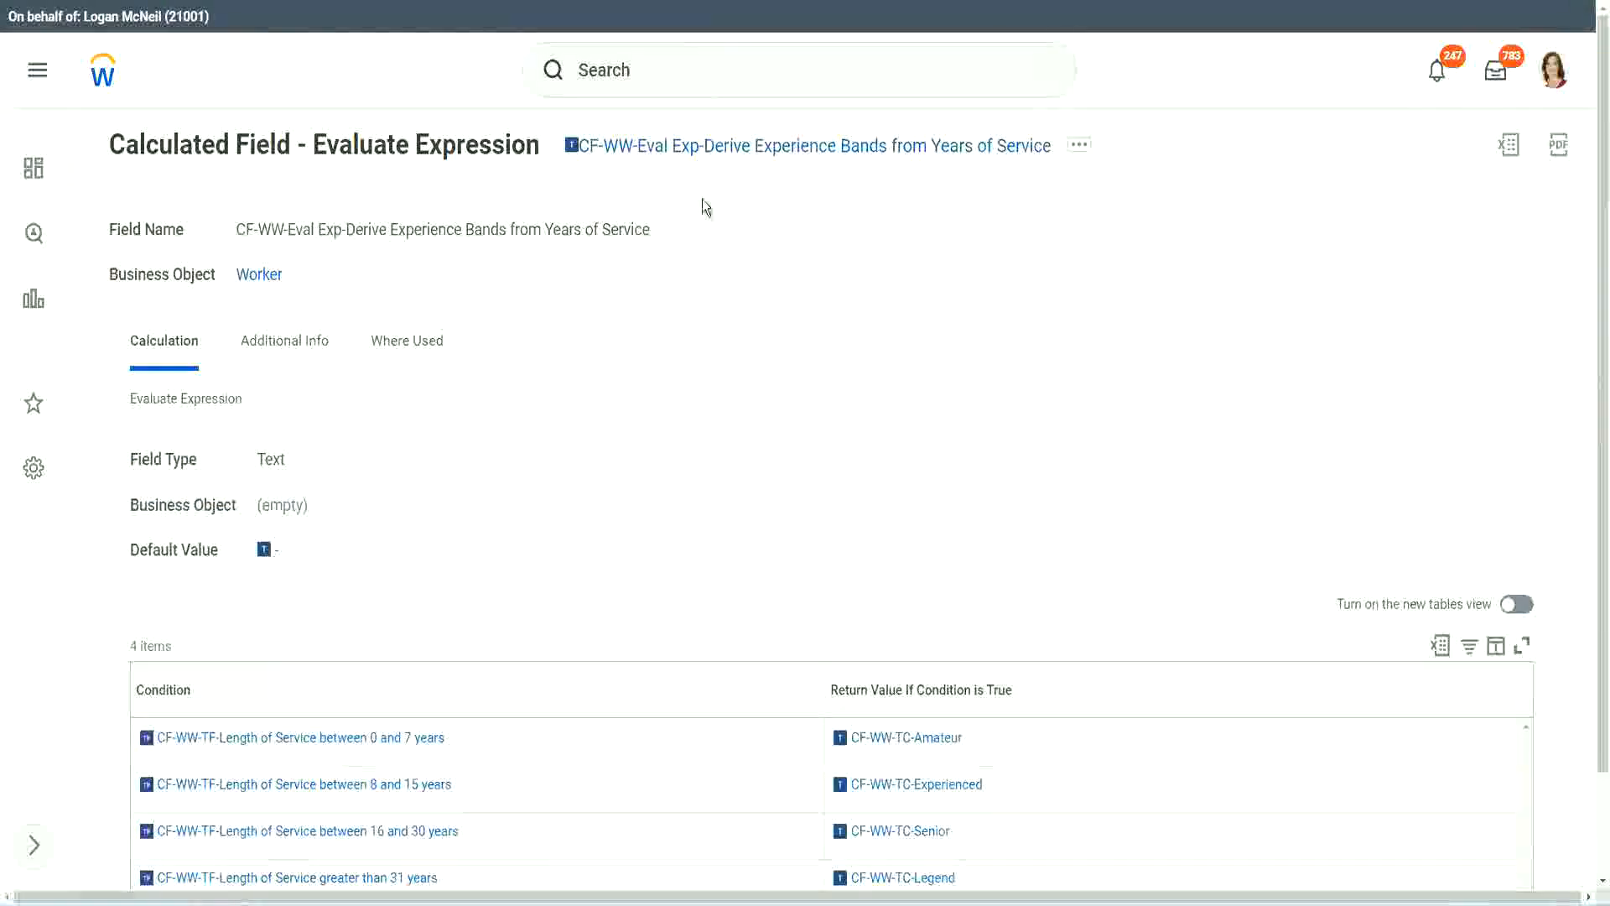
right_click(695, 153)
left_click(759, 252)
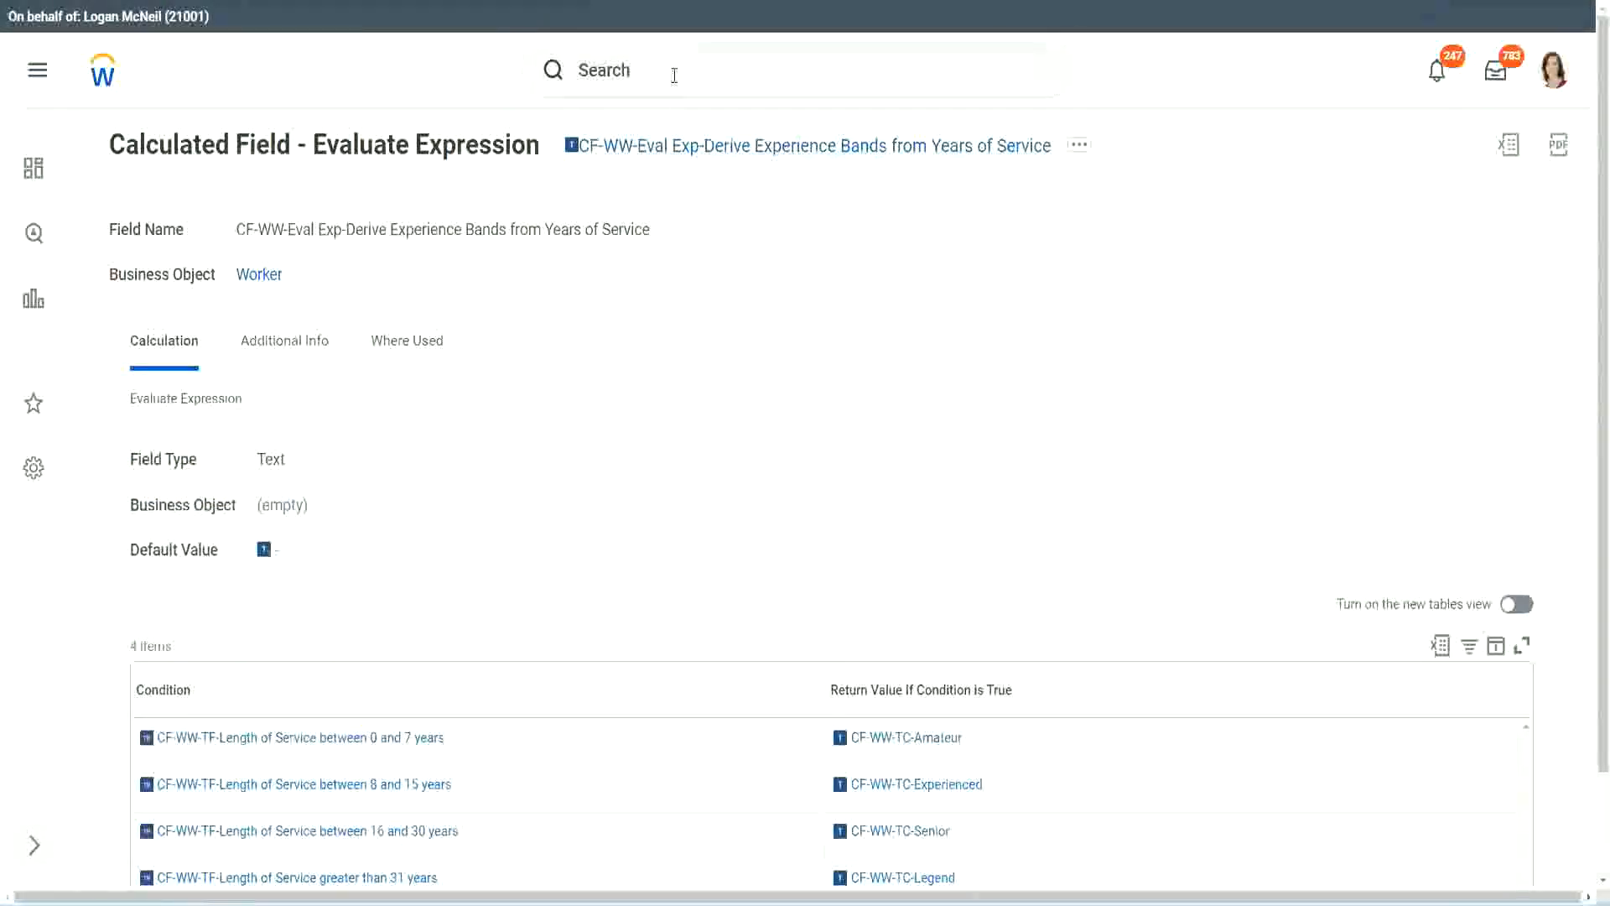
Step: Search for "create calc field" and open the Create Calculated Field task
left_click(675, 75)
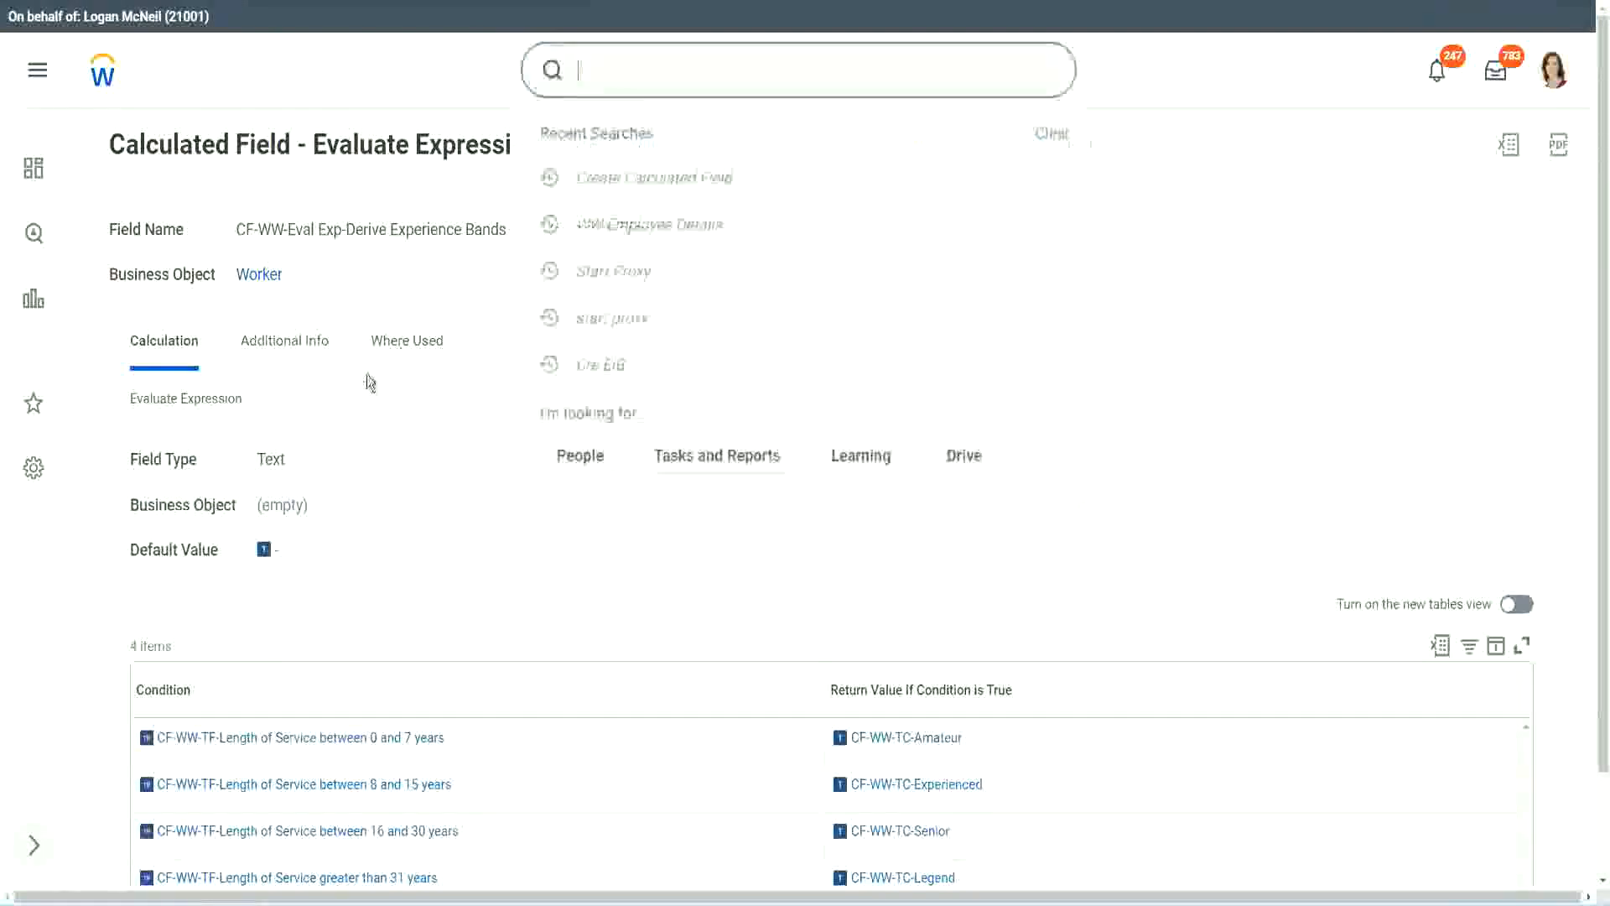
left_click(1139, 188)
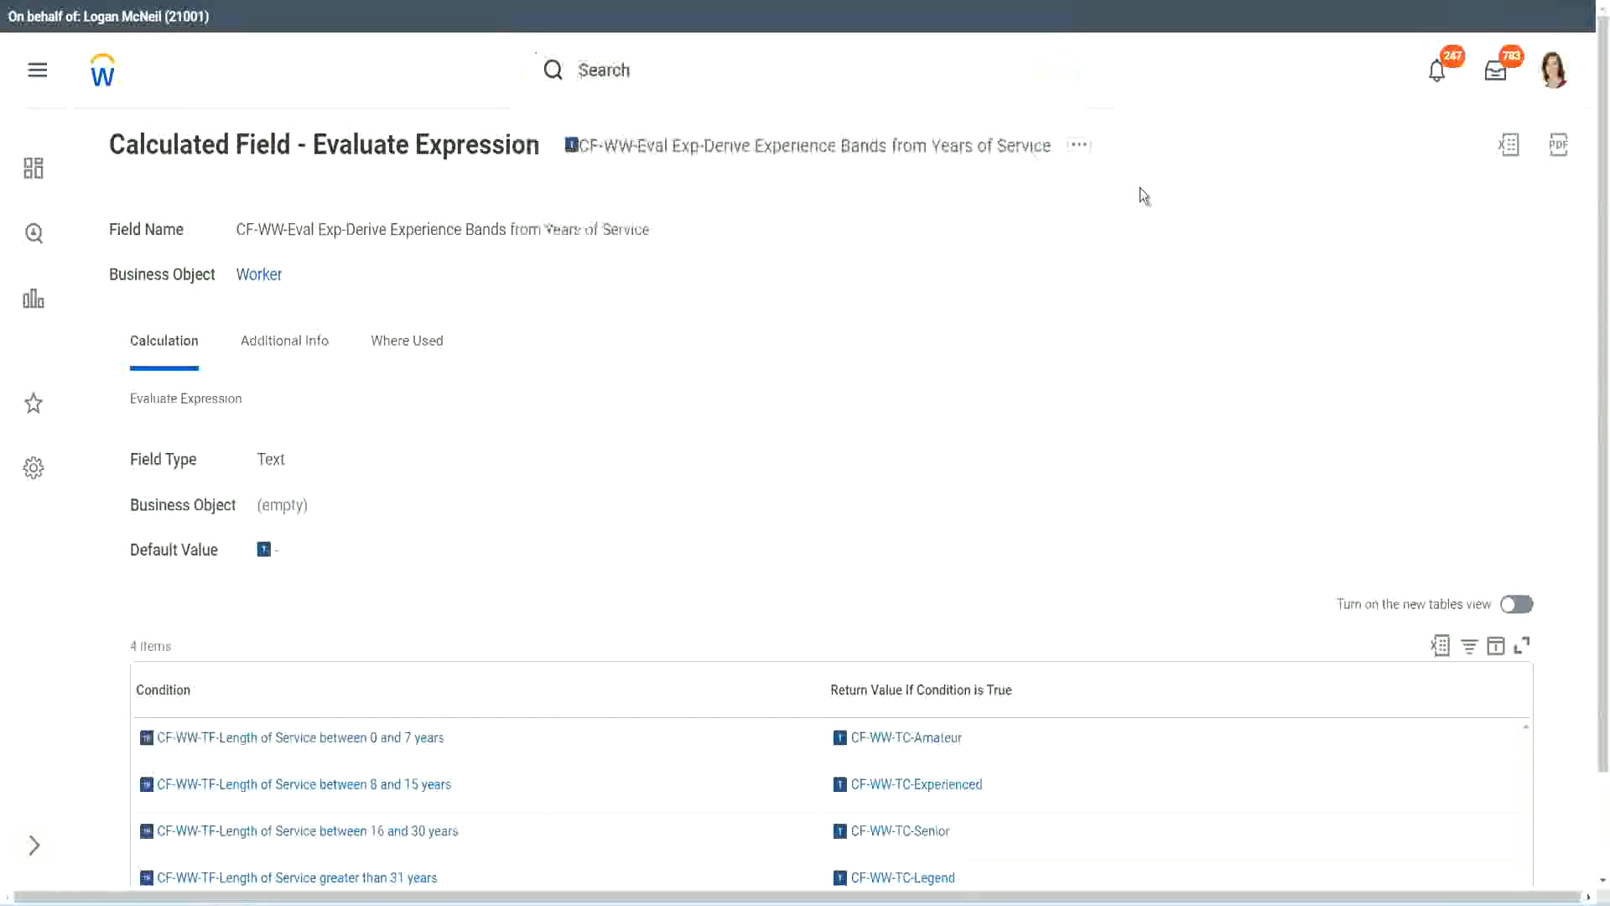
left_click(637, 63)
type("create calc")
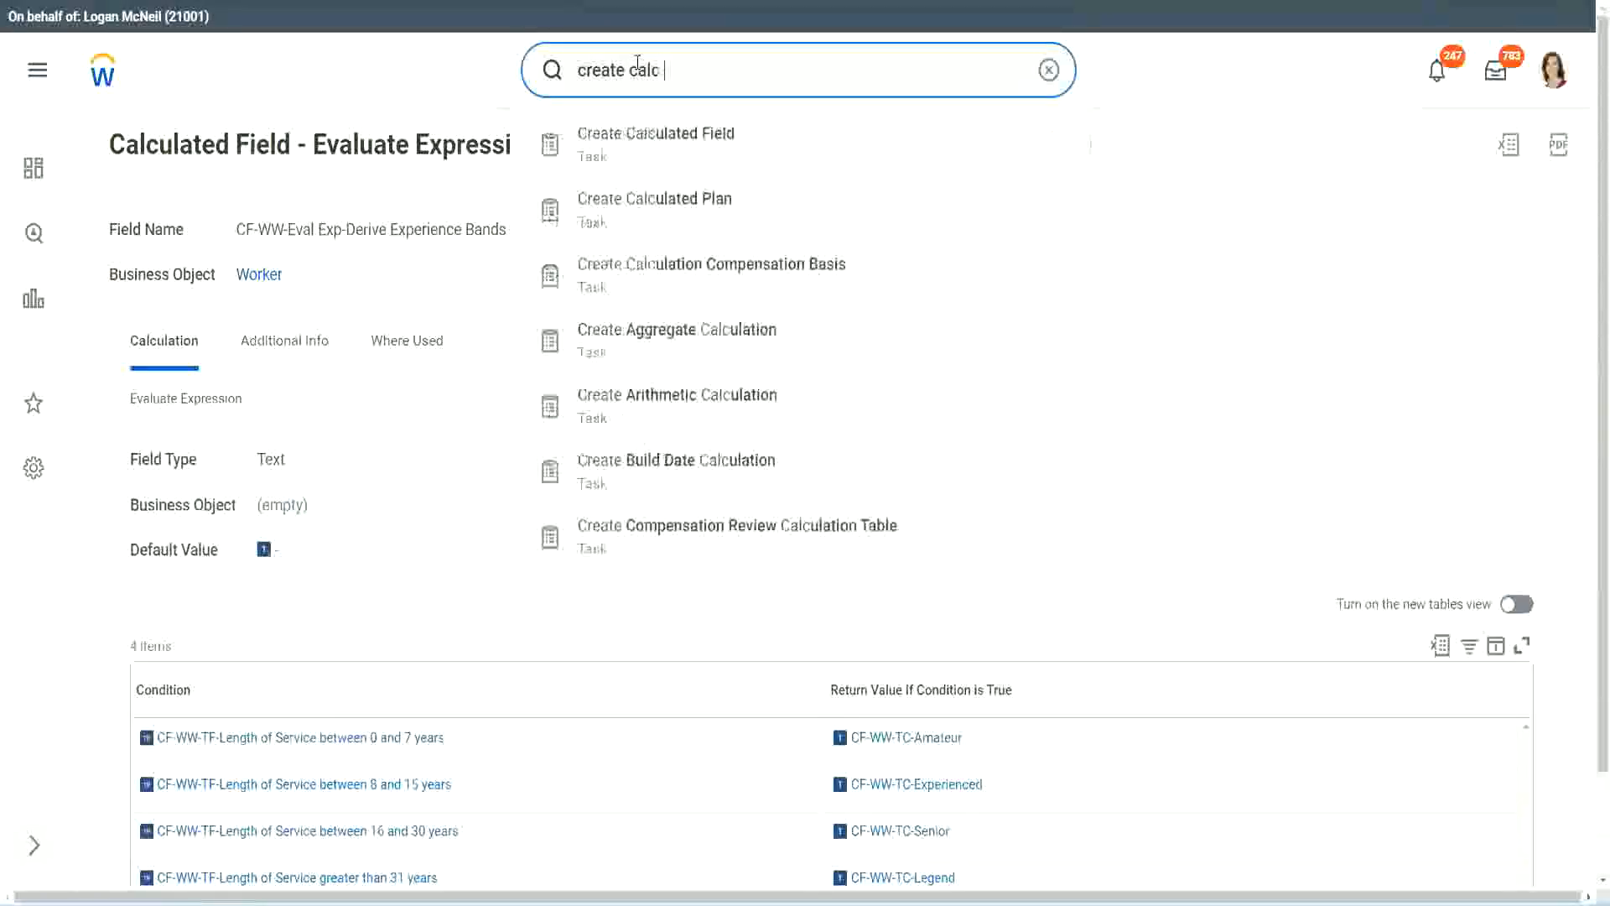
type(" field")
left_click(671, 153)
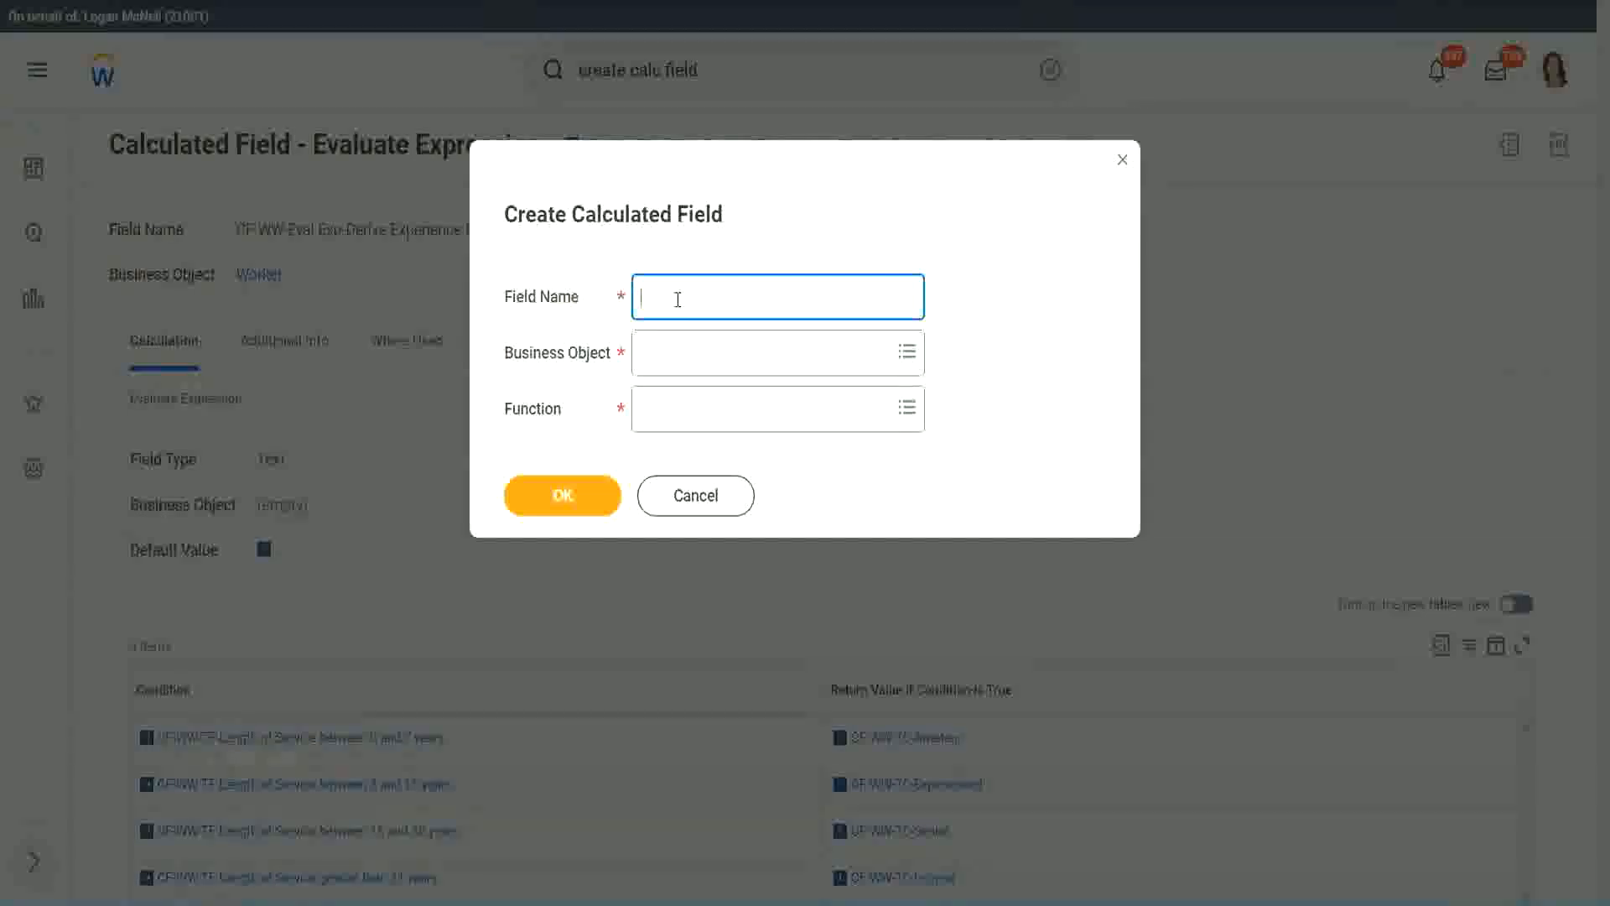
Step: Name the new calculated field "CF-WW-LRB-Identify Experience Bands from years of Service"
type("CF-WW-LRB")
type("Identify Exe")
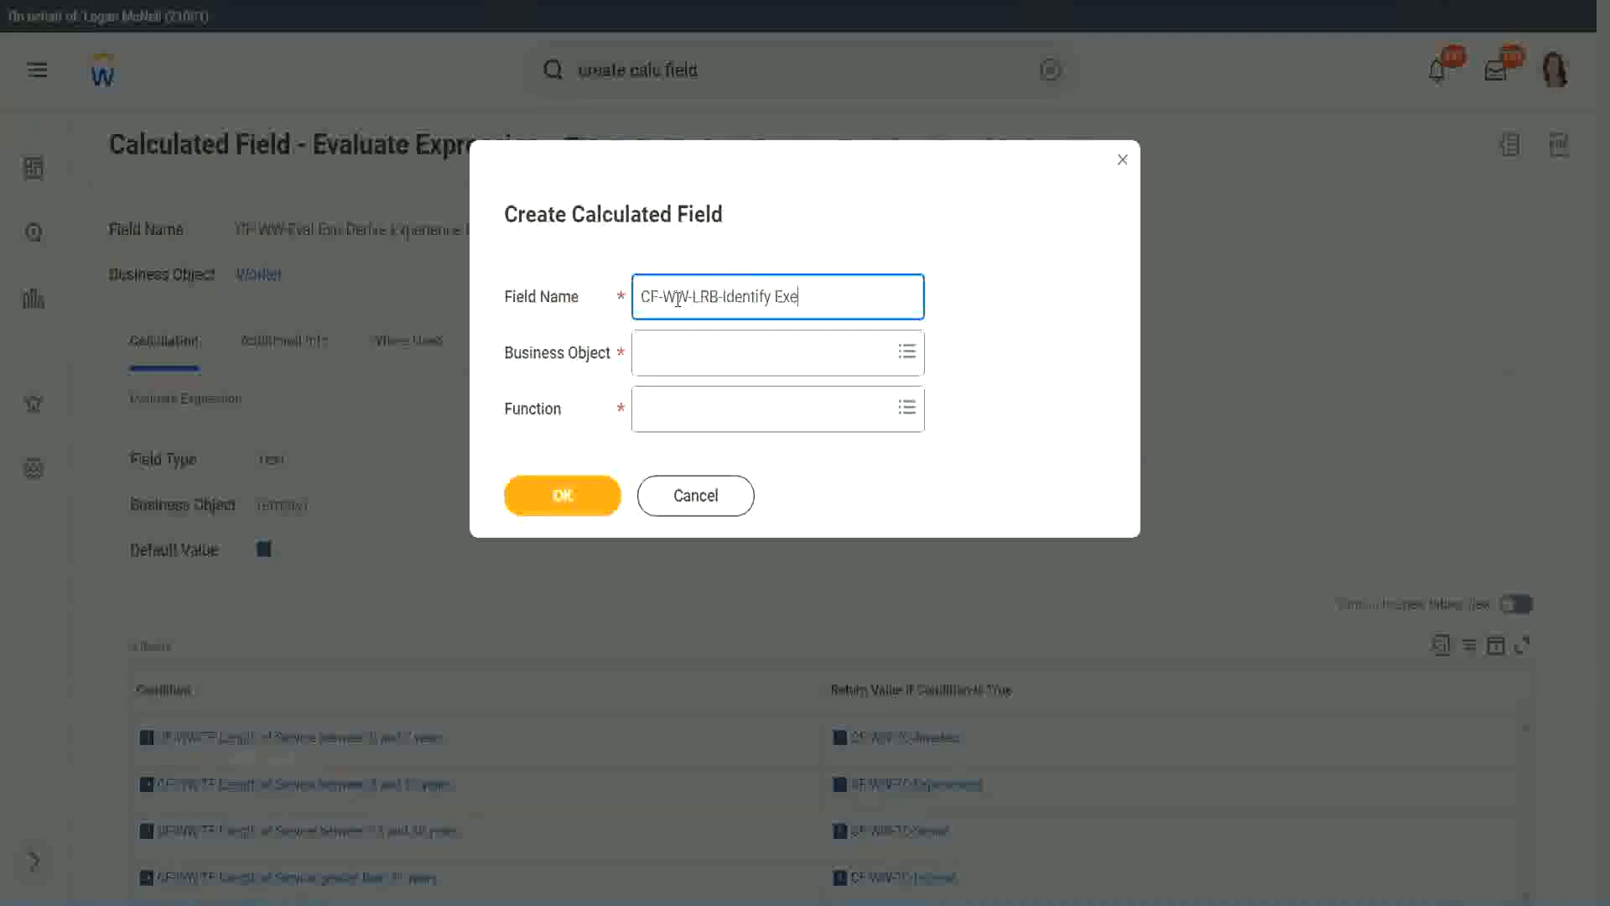
key("BackSpace")
type("periende")
key("BackSpace")
key("BackSpace")
type("ce Bands from")
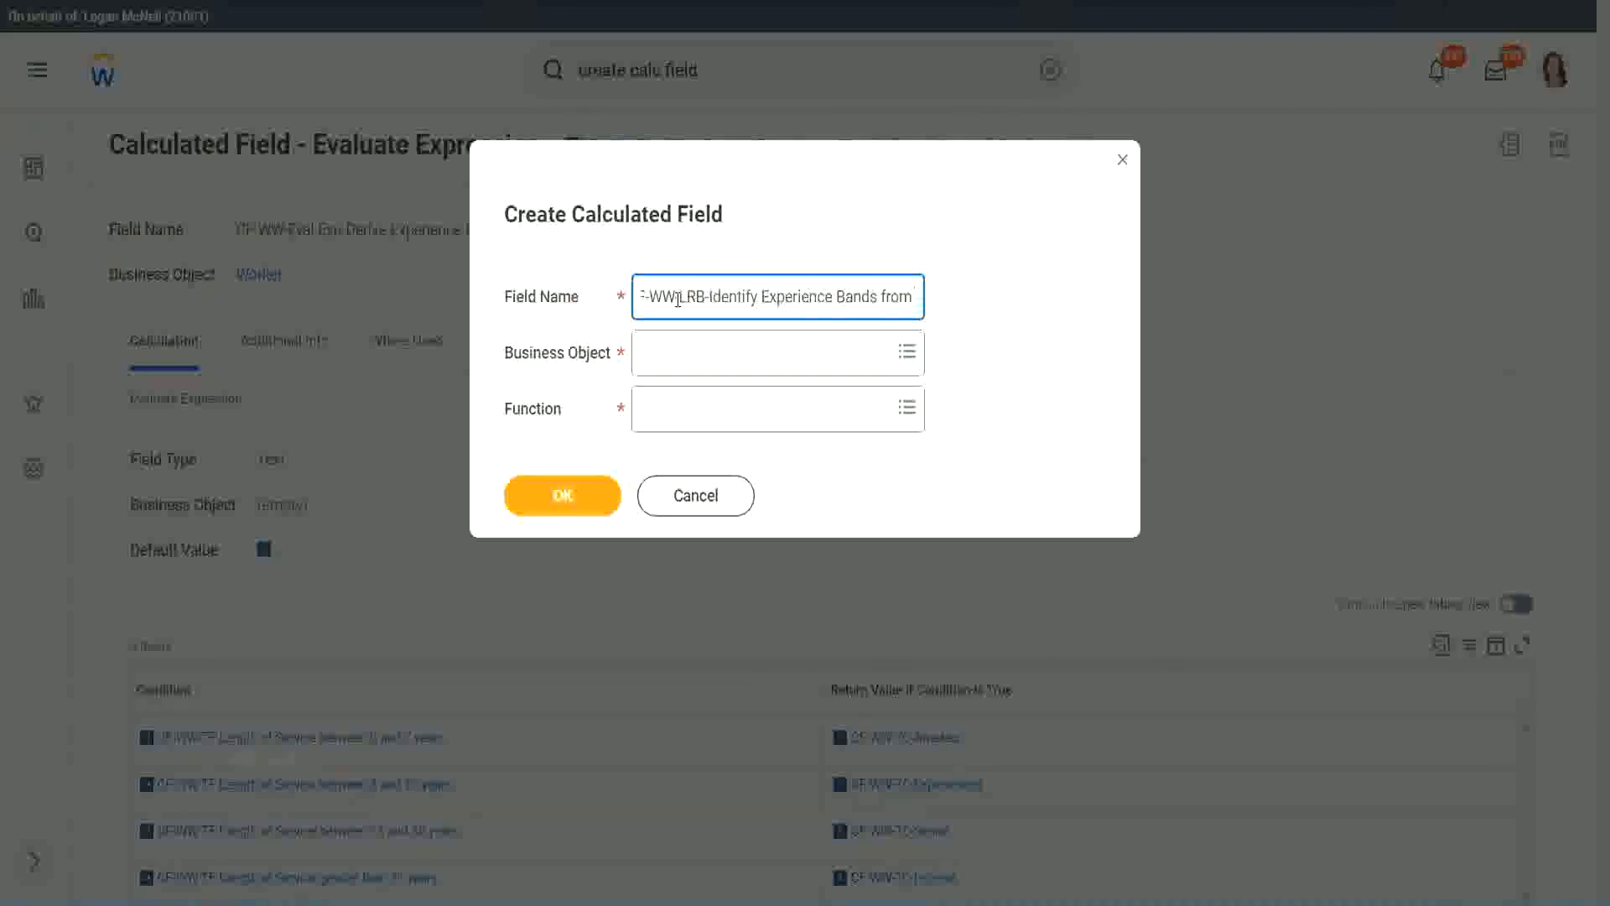
type(" years of Service")
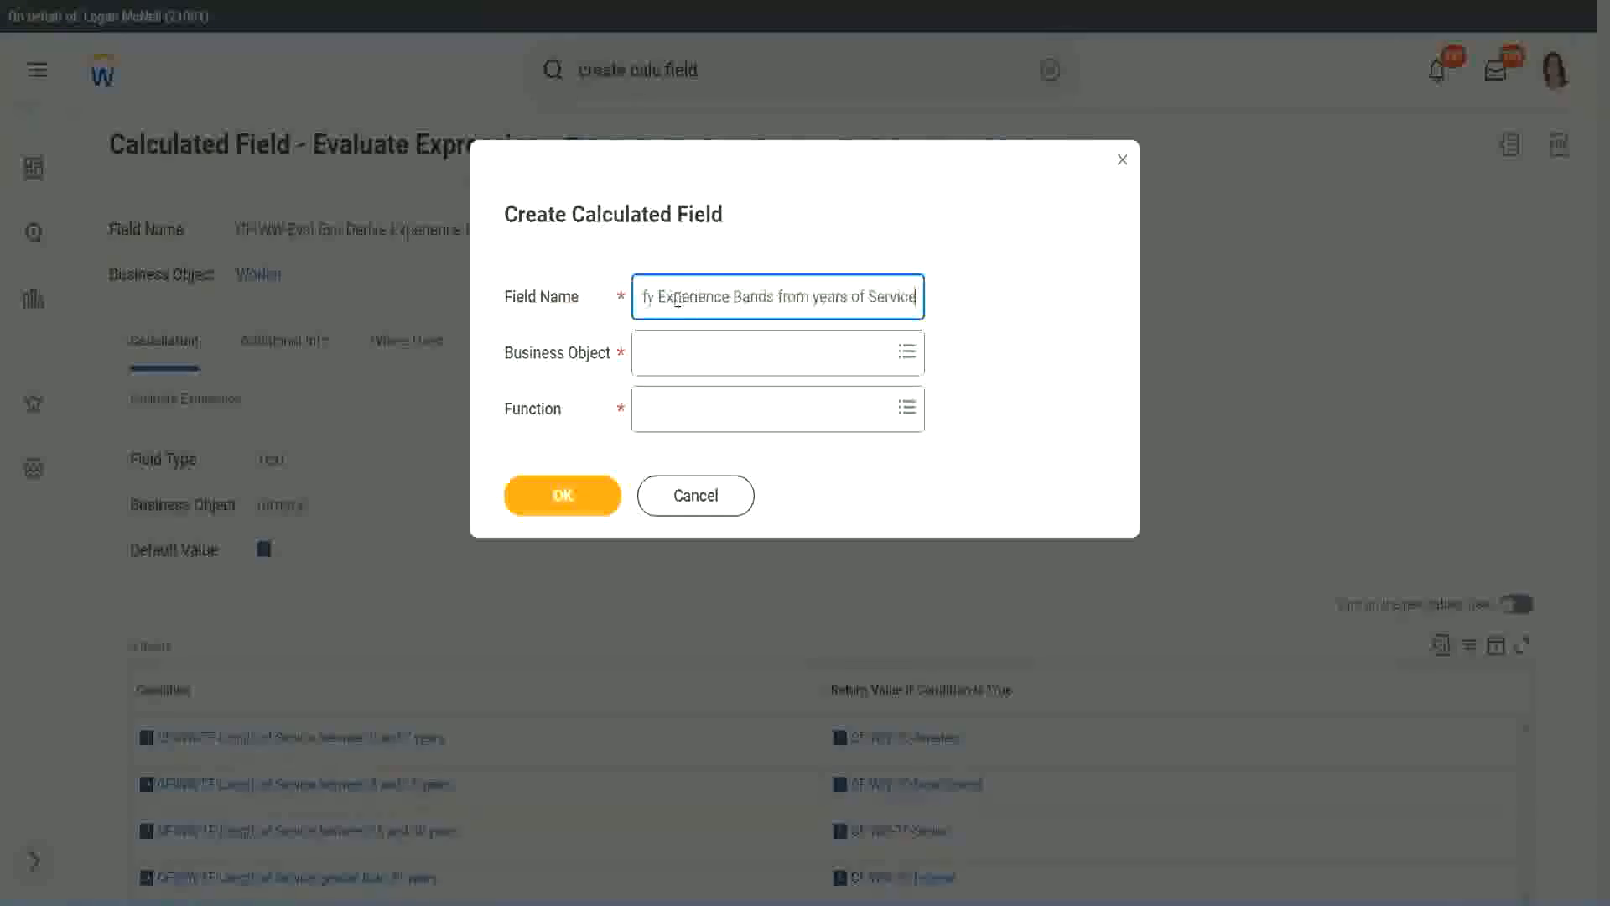
Step: Set the business object to Worker and the function to Lookup Range Band, and confirm the new calculated field's basics
key("Tab")
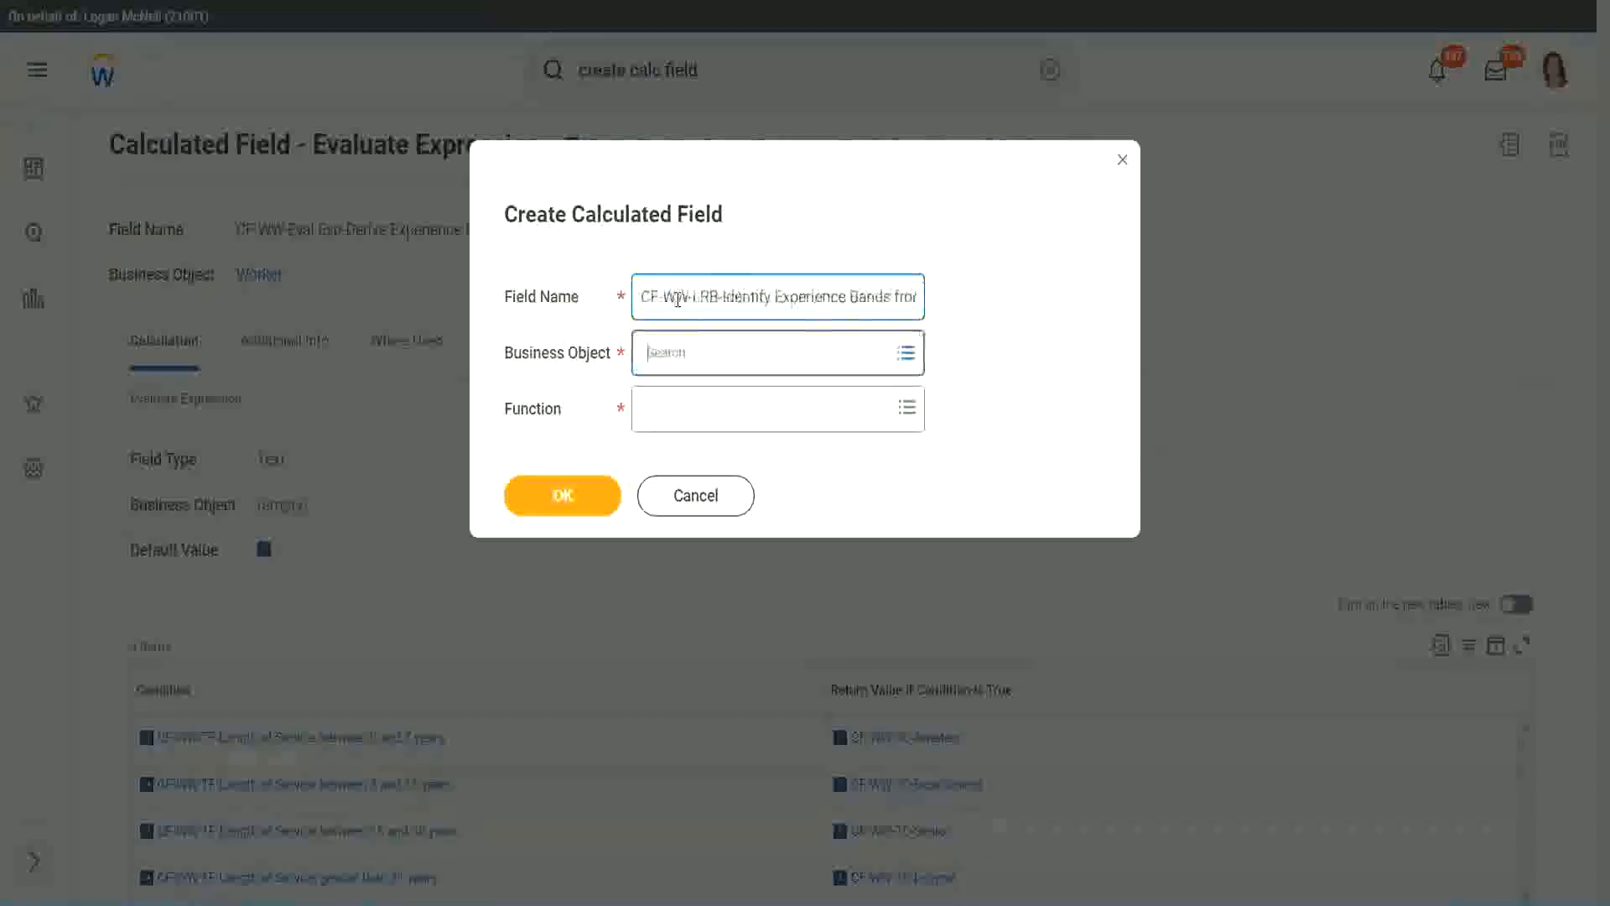
type("wor")
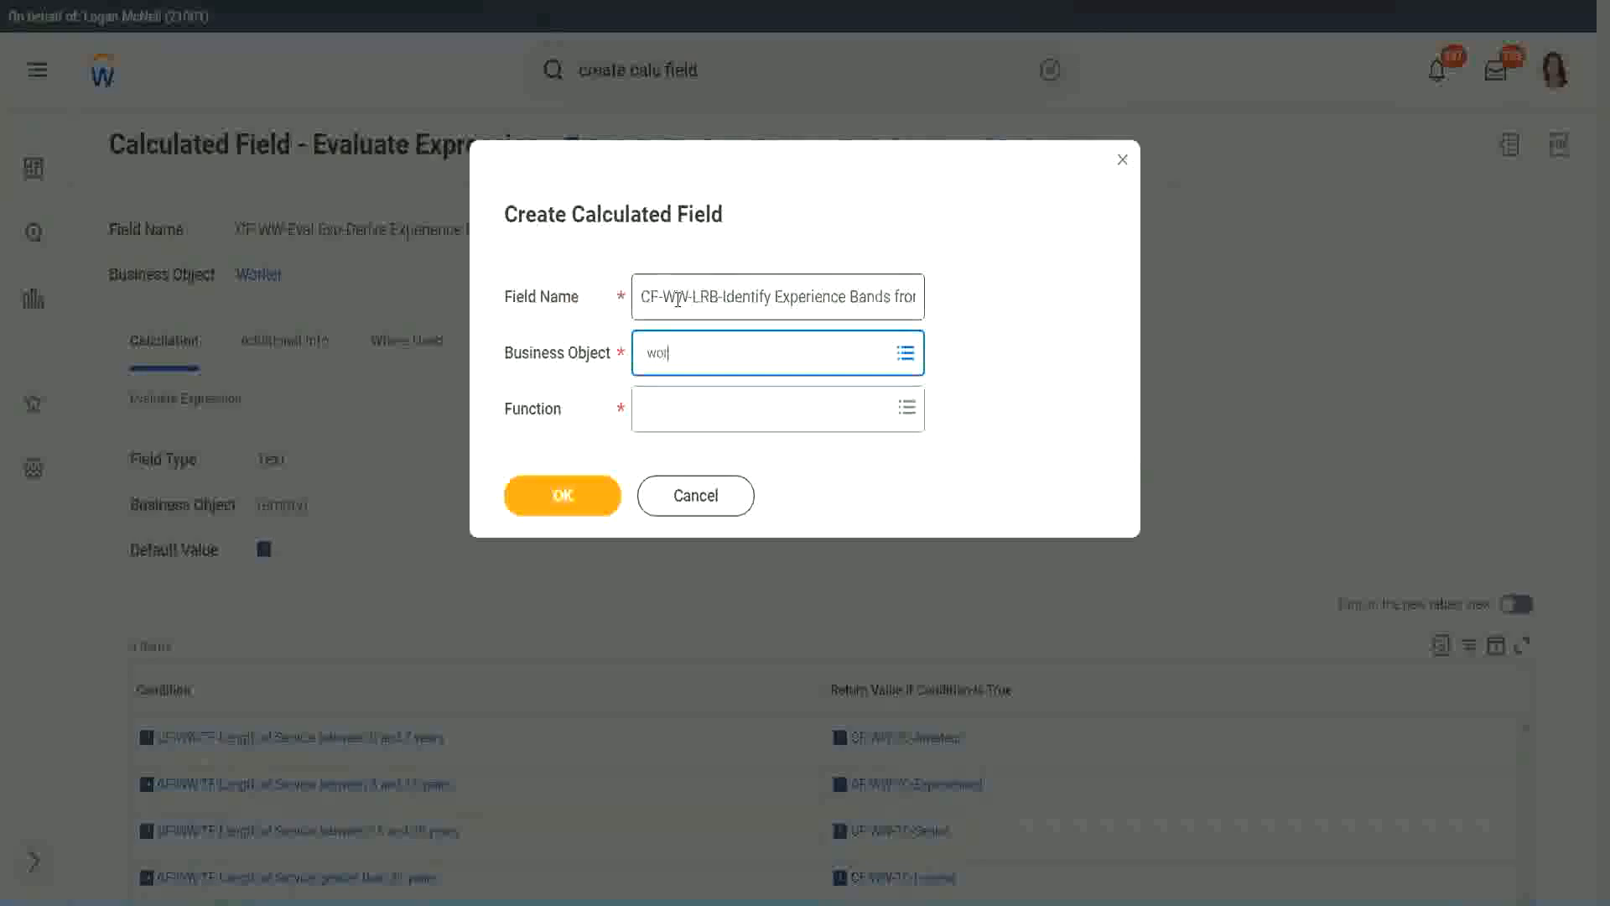
type("ker")
key("Return")
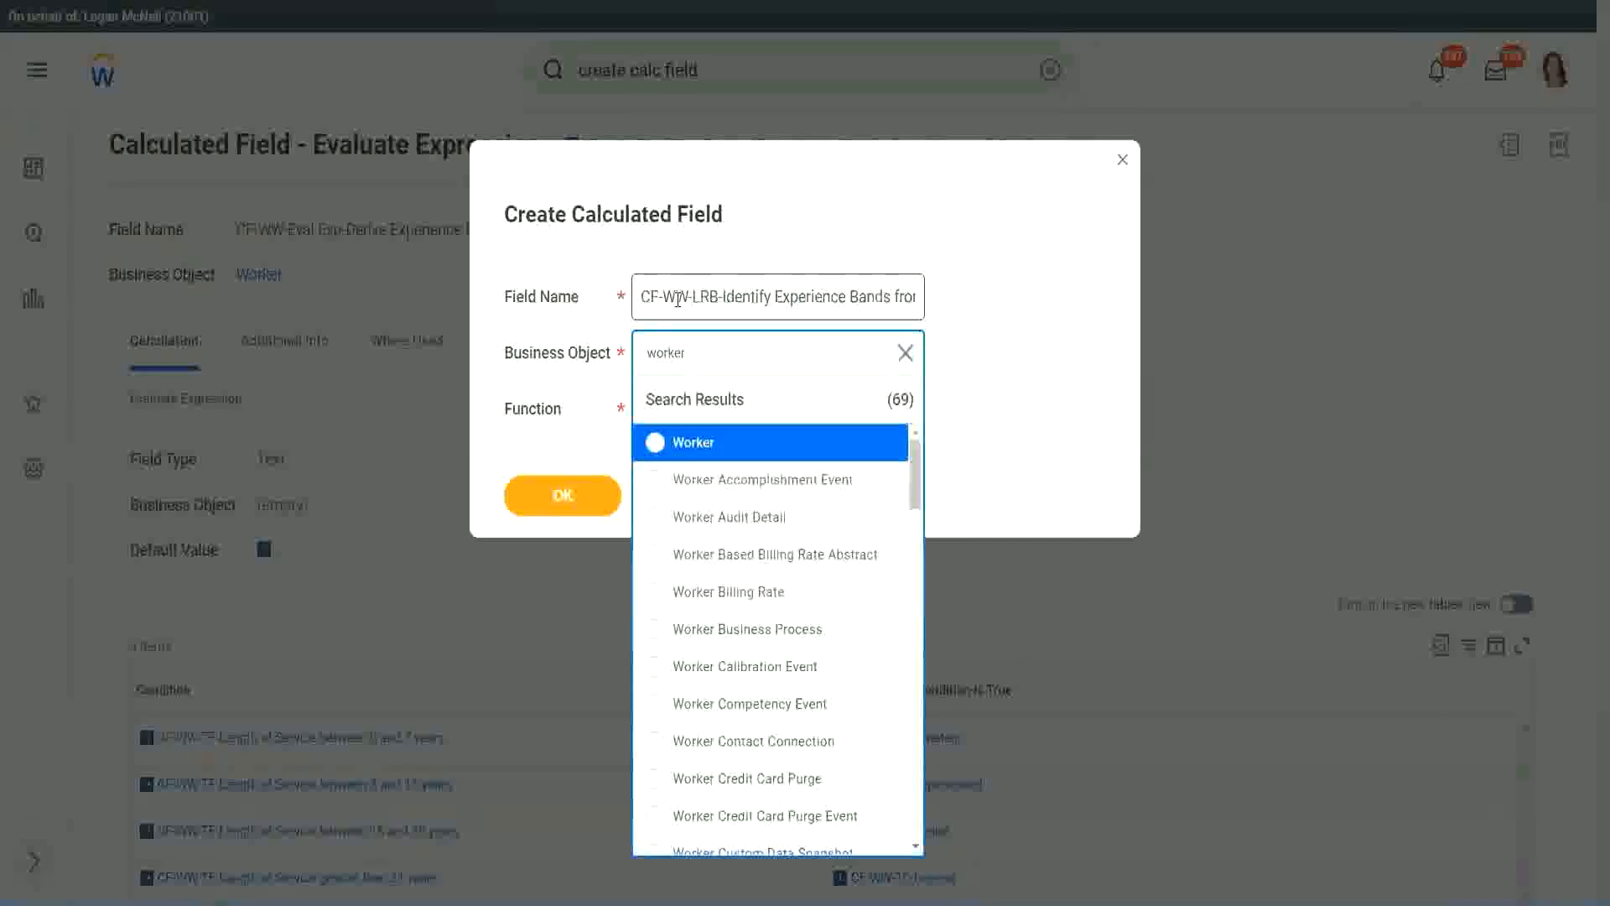
key("Return")
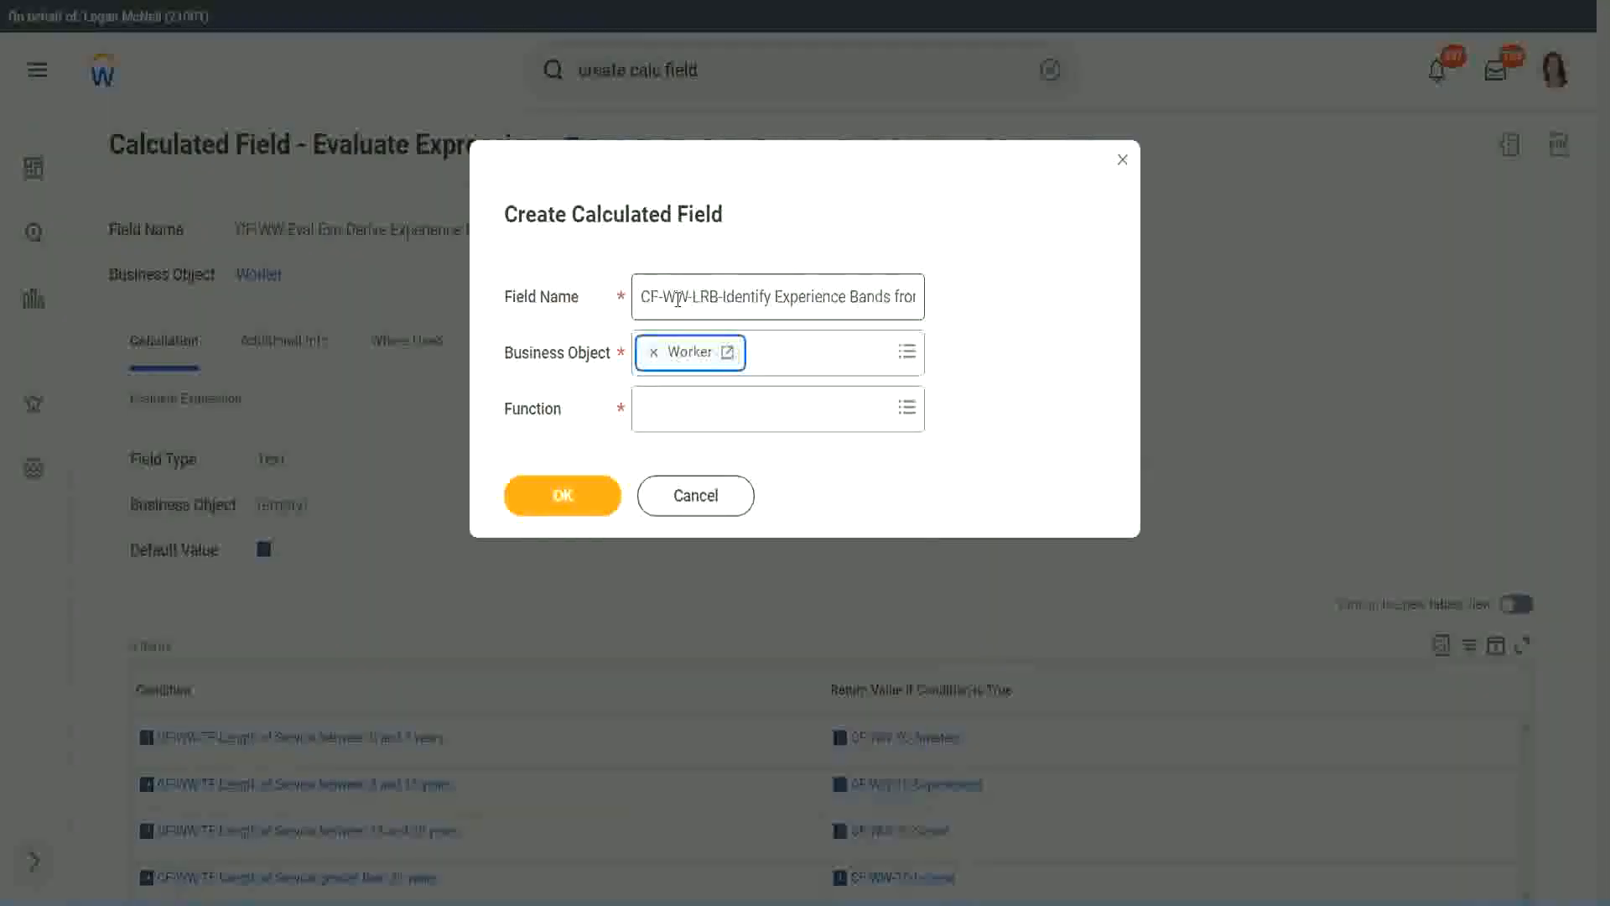
key("Tab")
type("lrb")
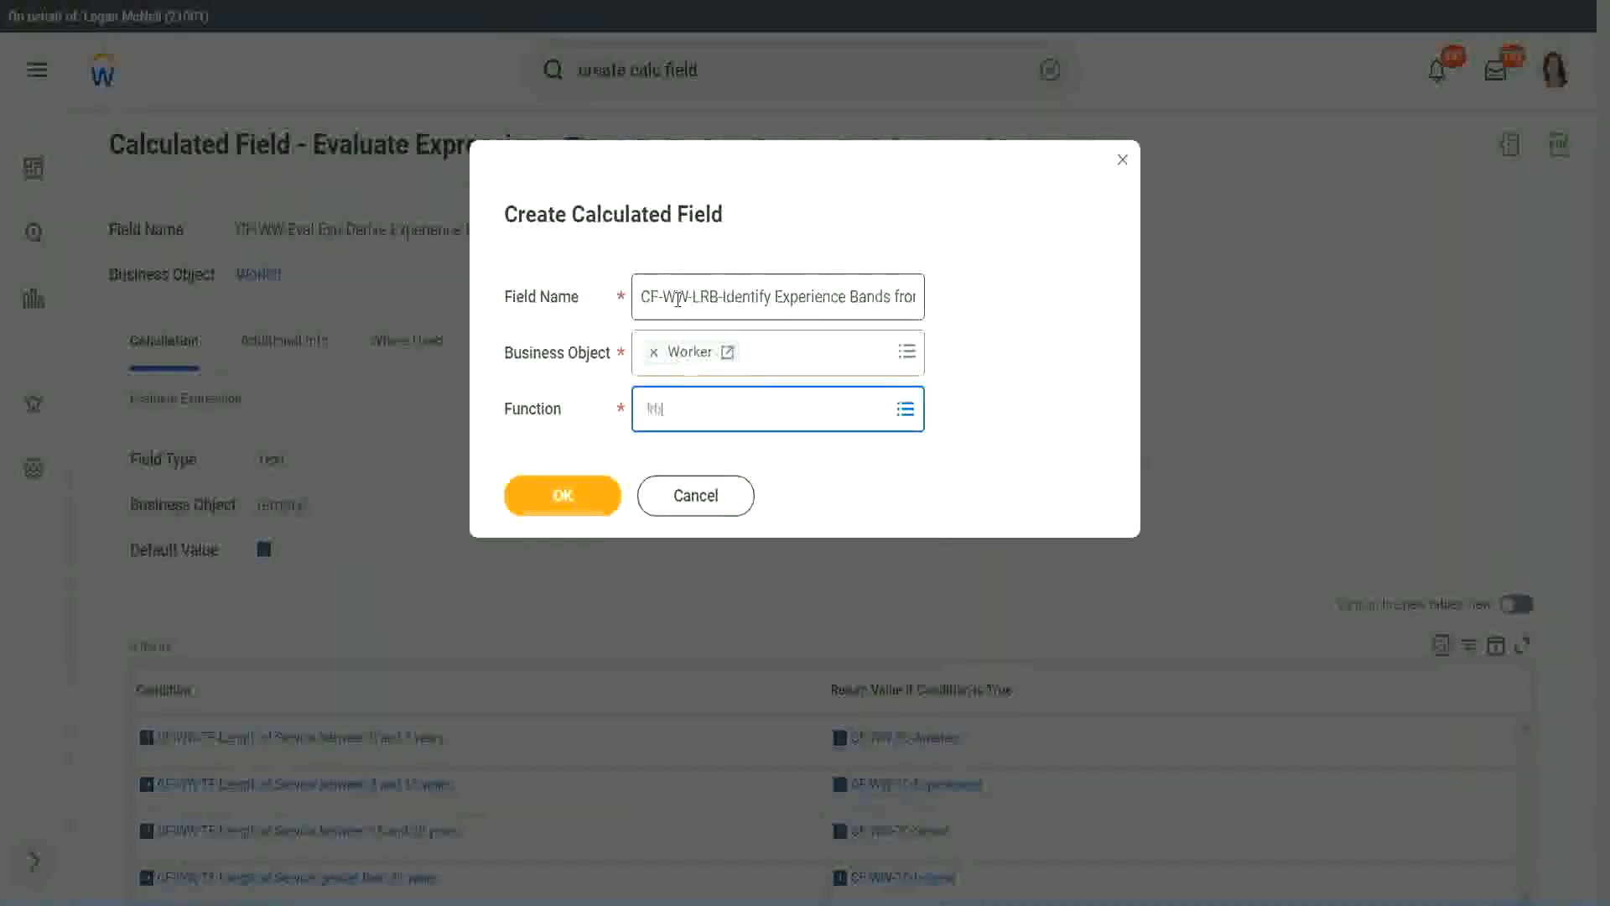
key("Return")
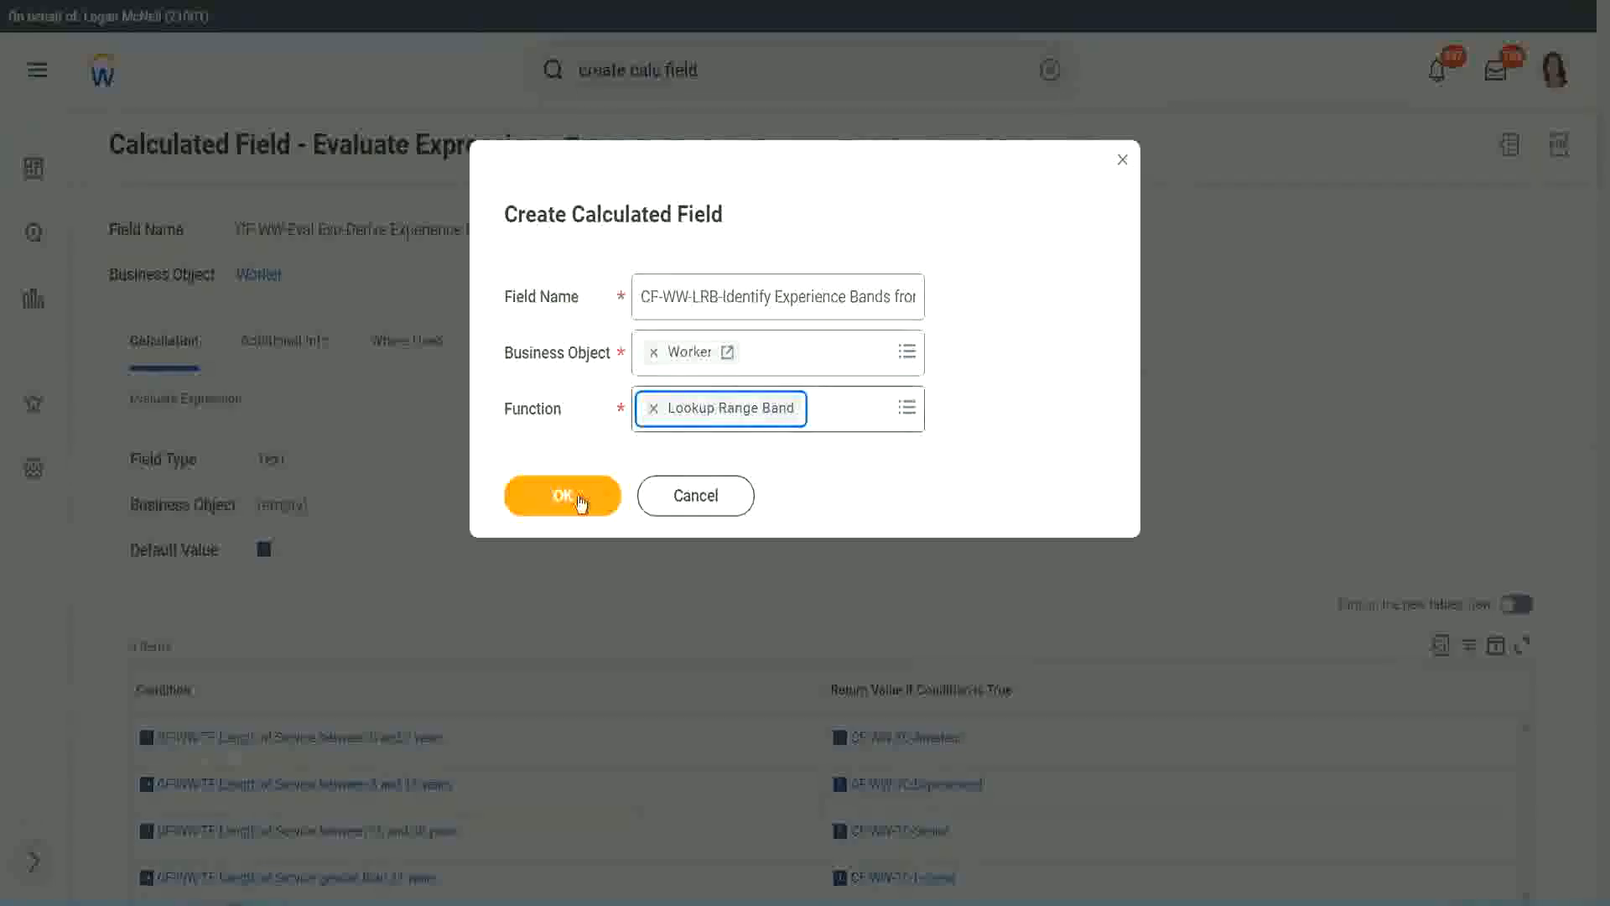
left_click(579, 498)
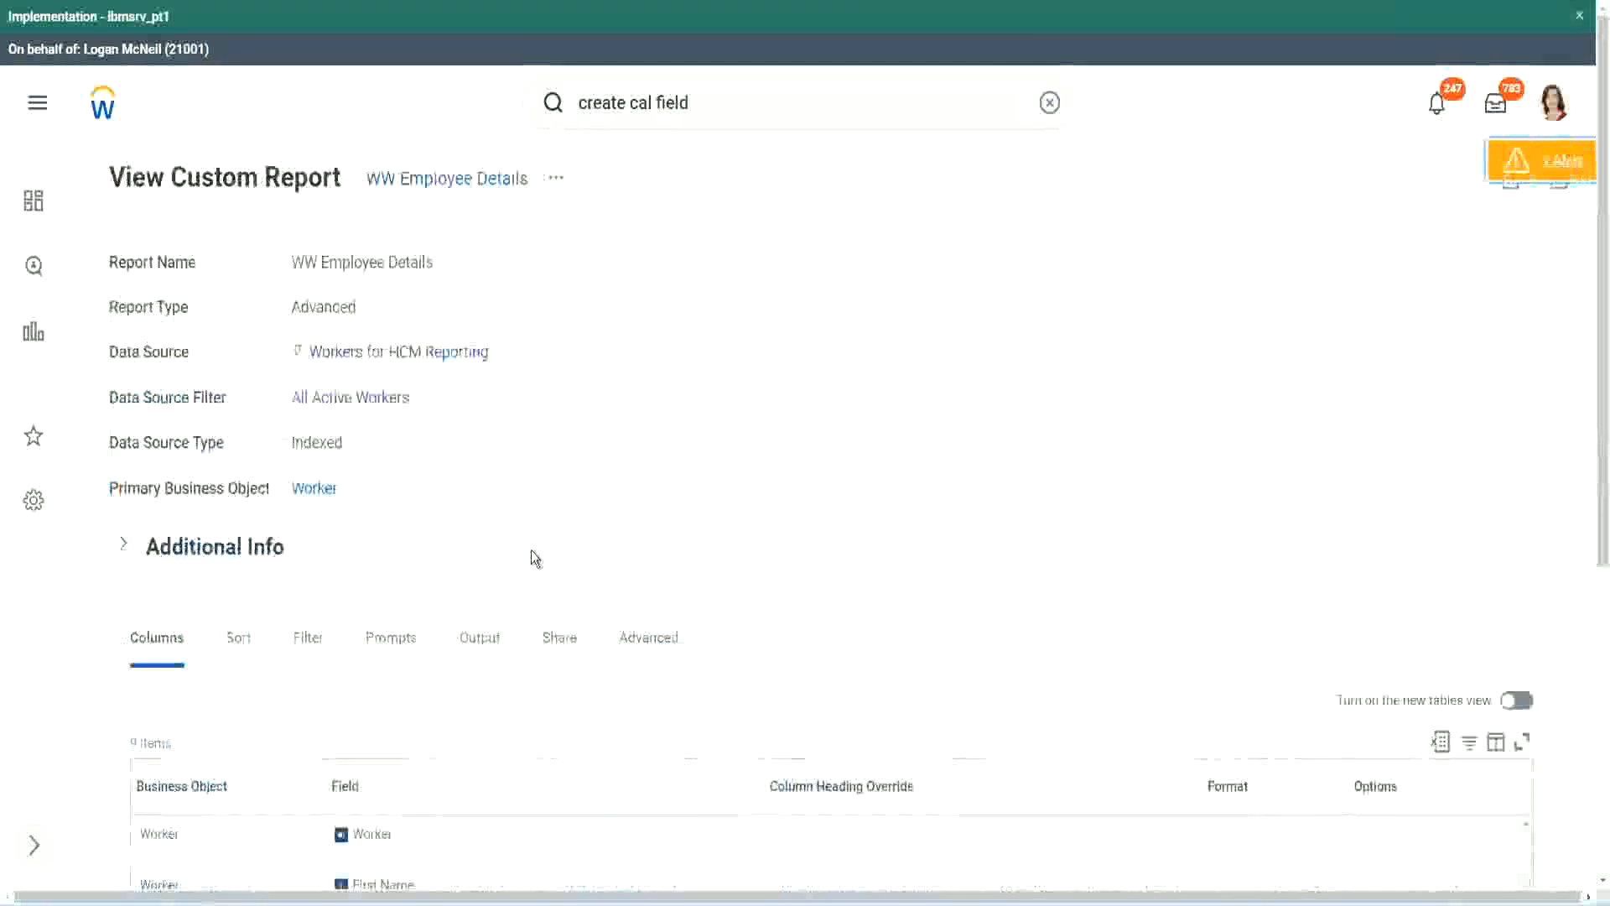
Step: Copy "CF-WW-Convert Text To Number-Number of Years from Length of Service" from the WW Employee Details report and set it as the source field
scroll(537, 545, "down", 6)
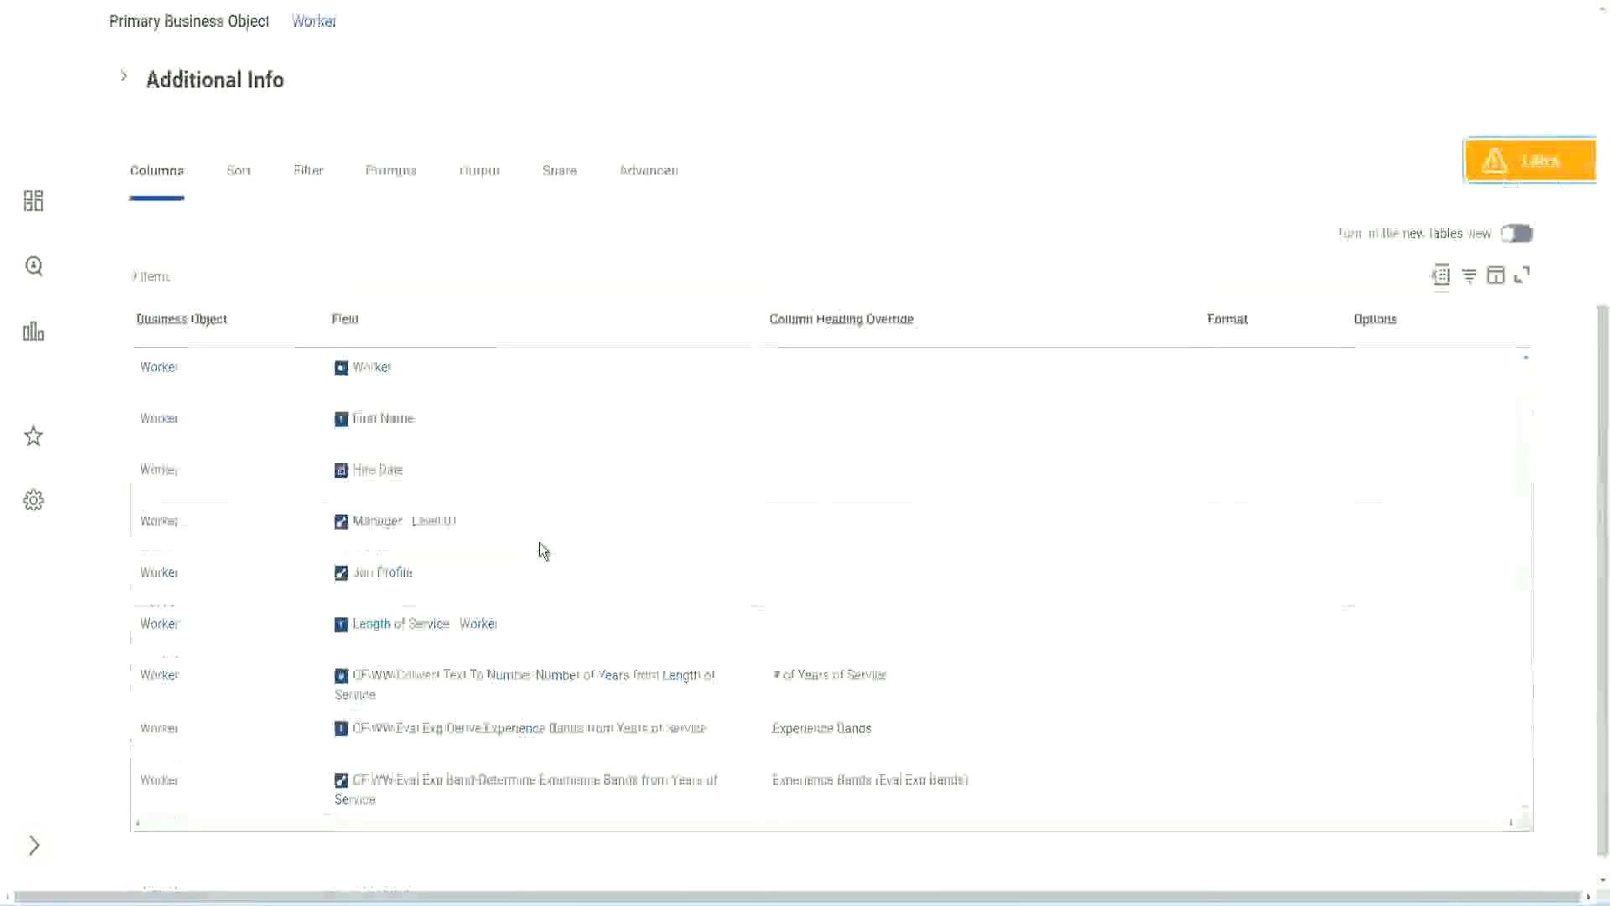
right_click(509, 656)
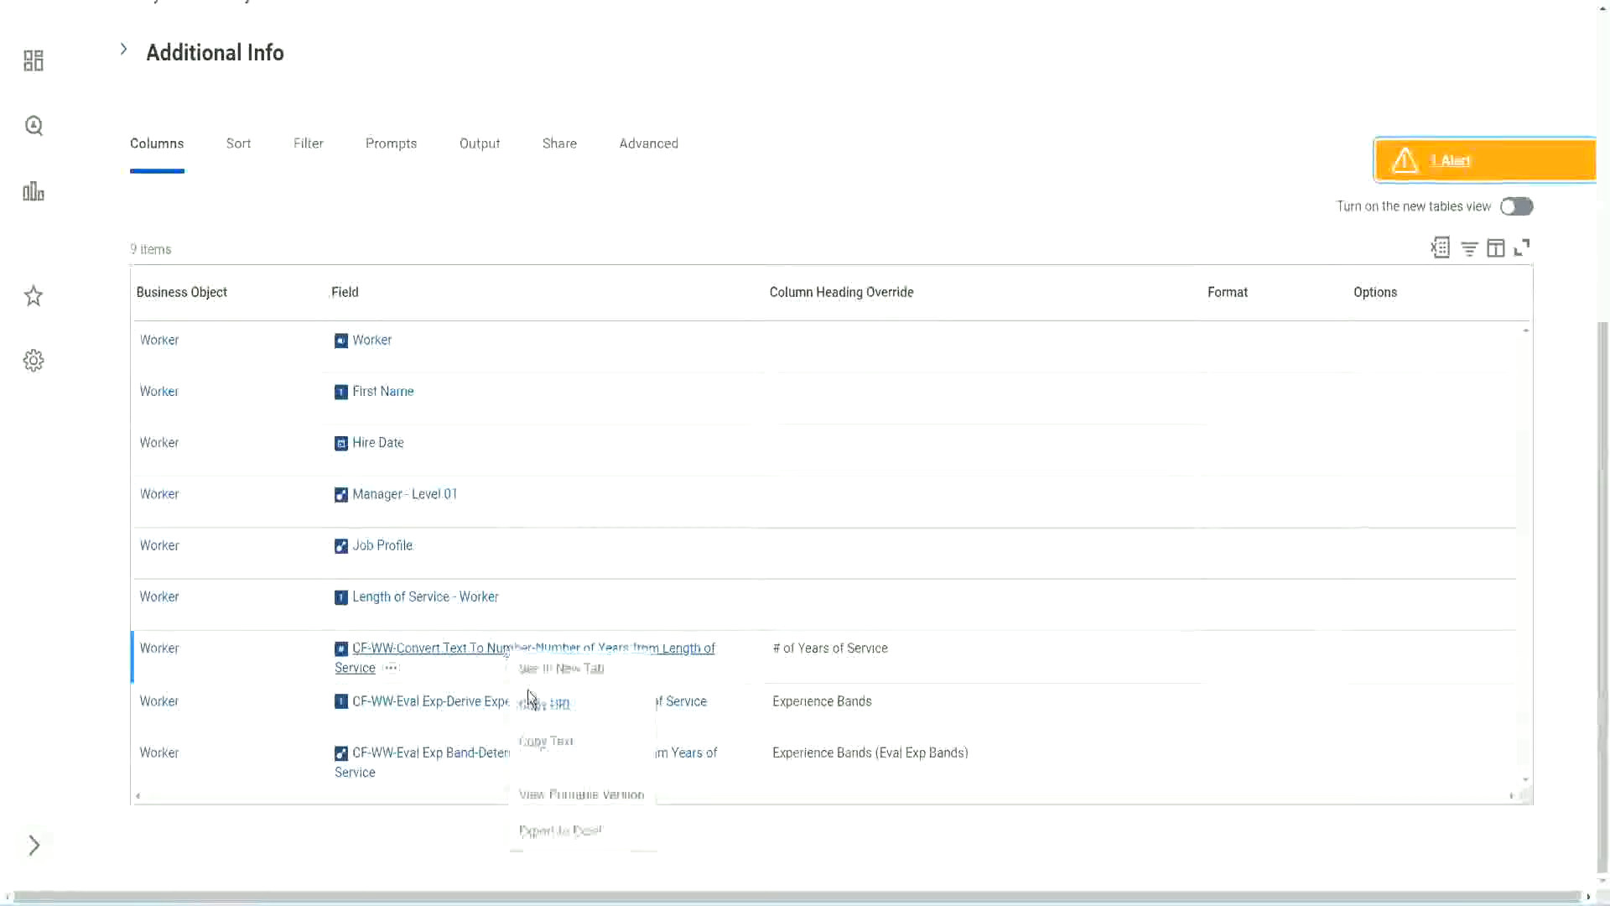
left_click(552, 742)
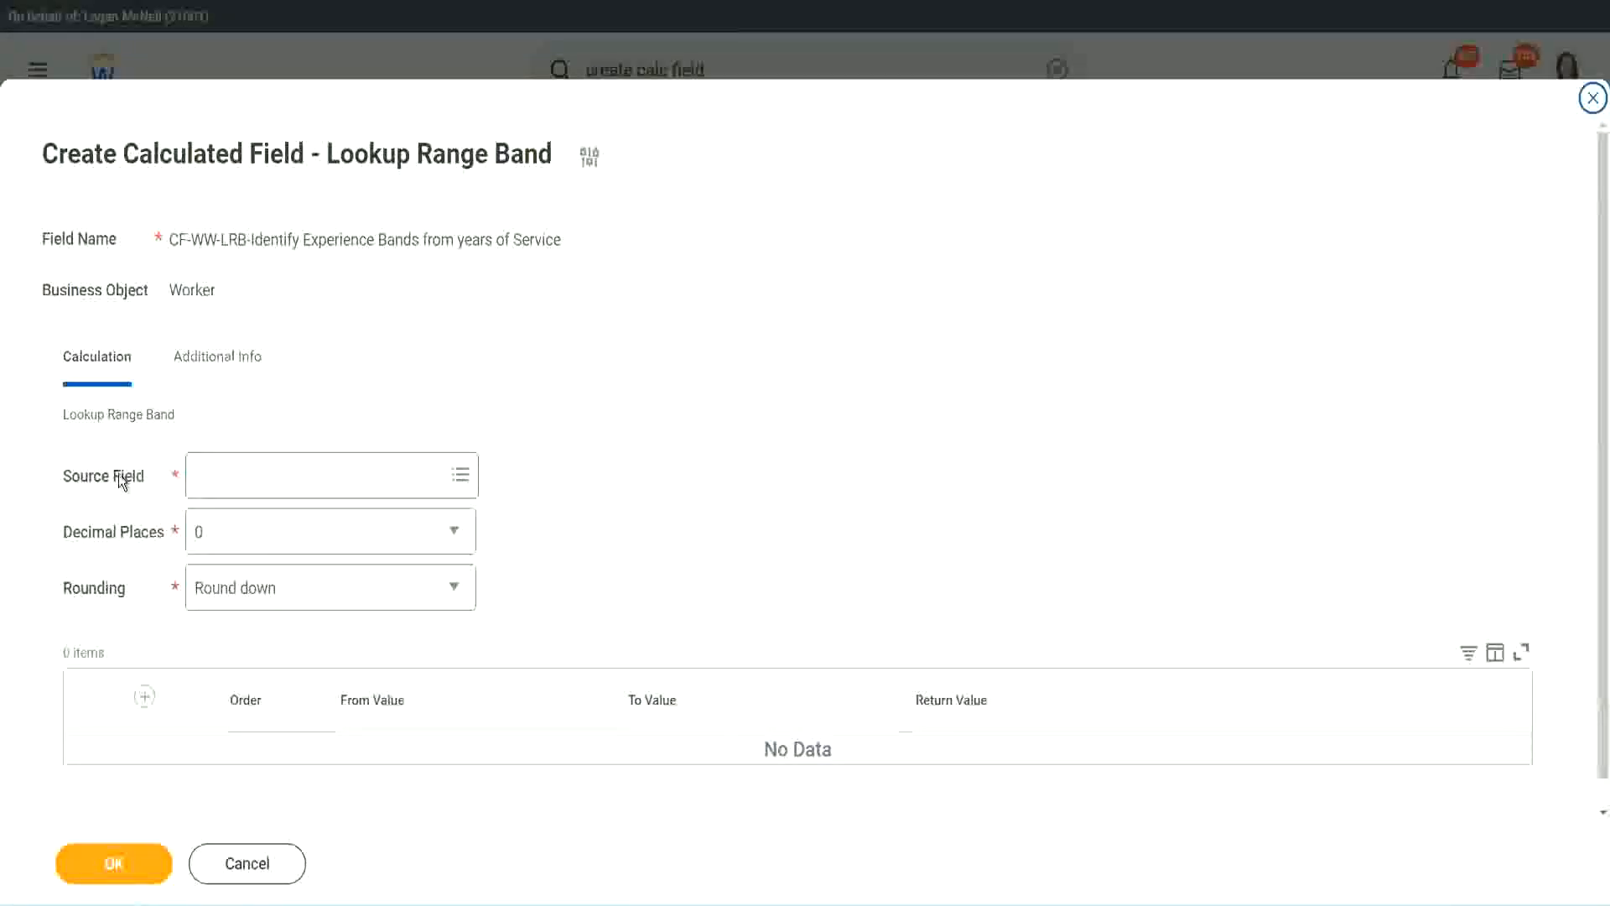
left_click(251, 477)
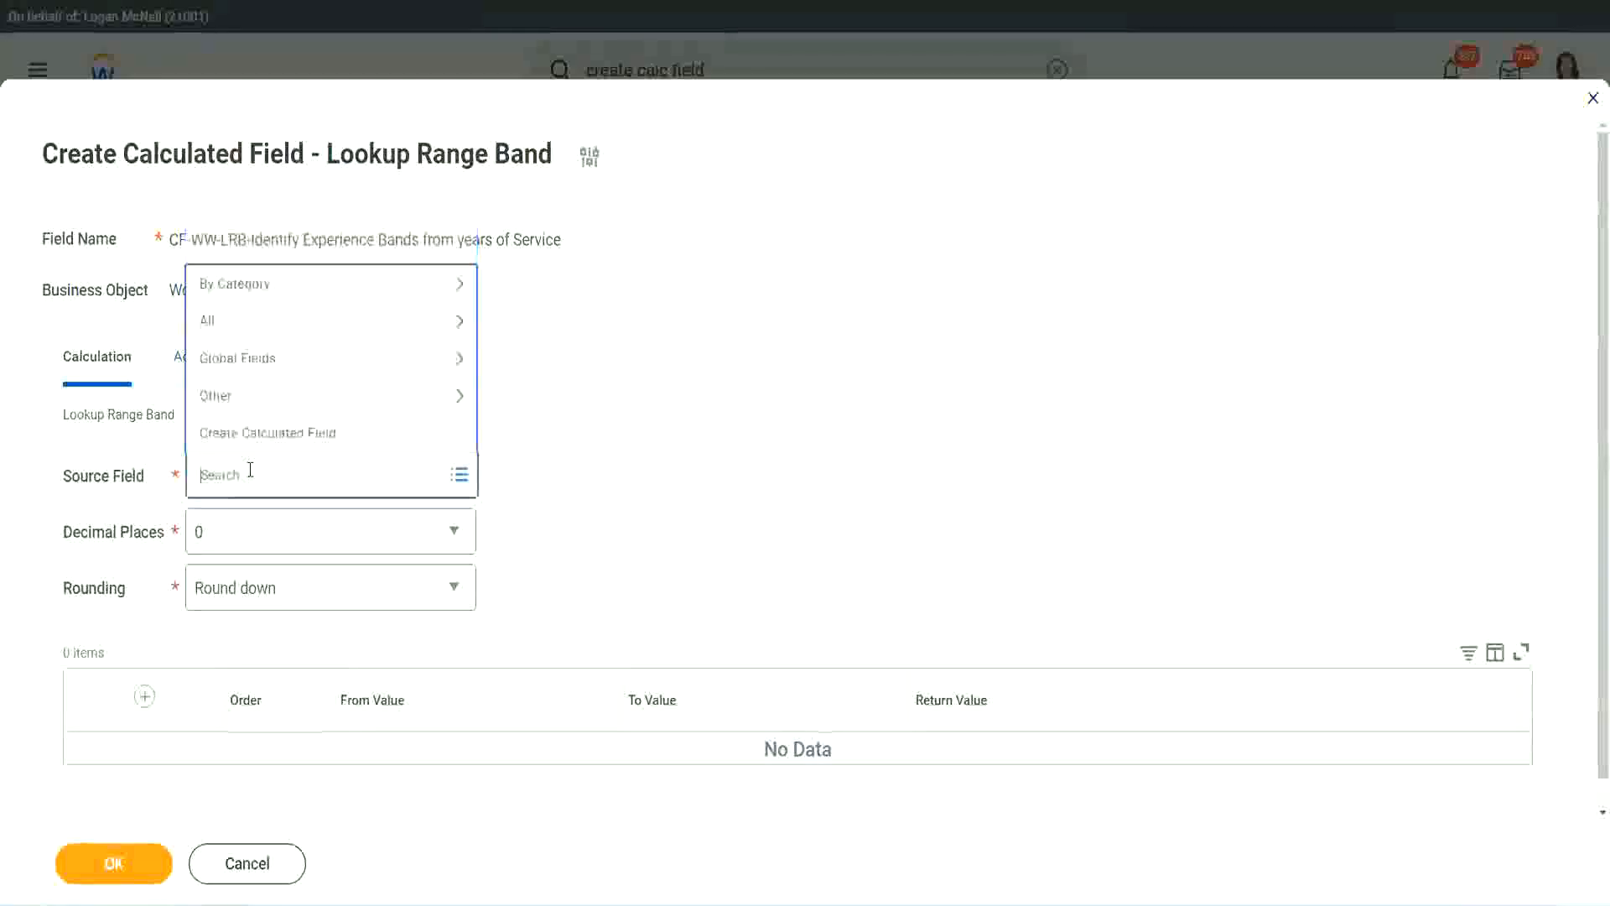
key("ctrl+v")
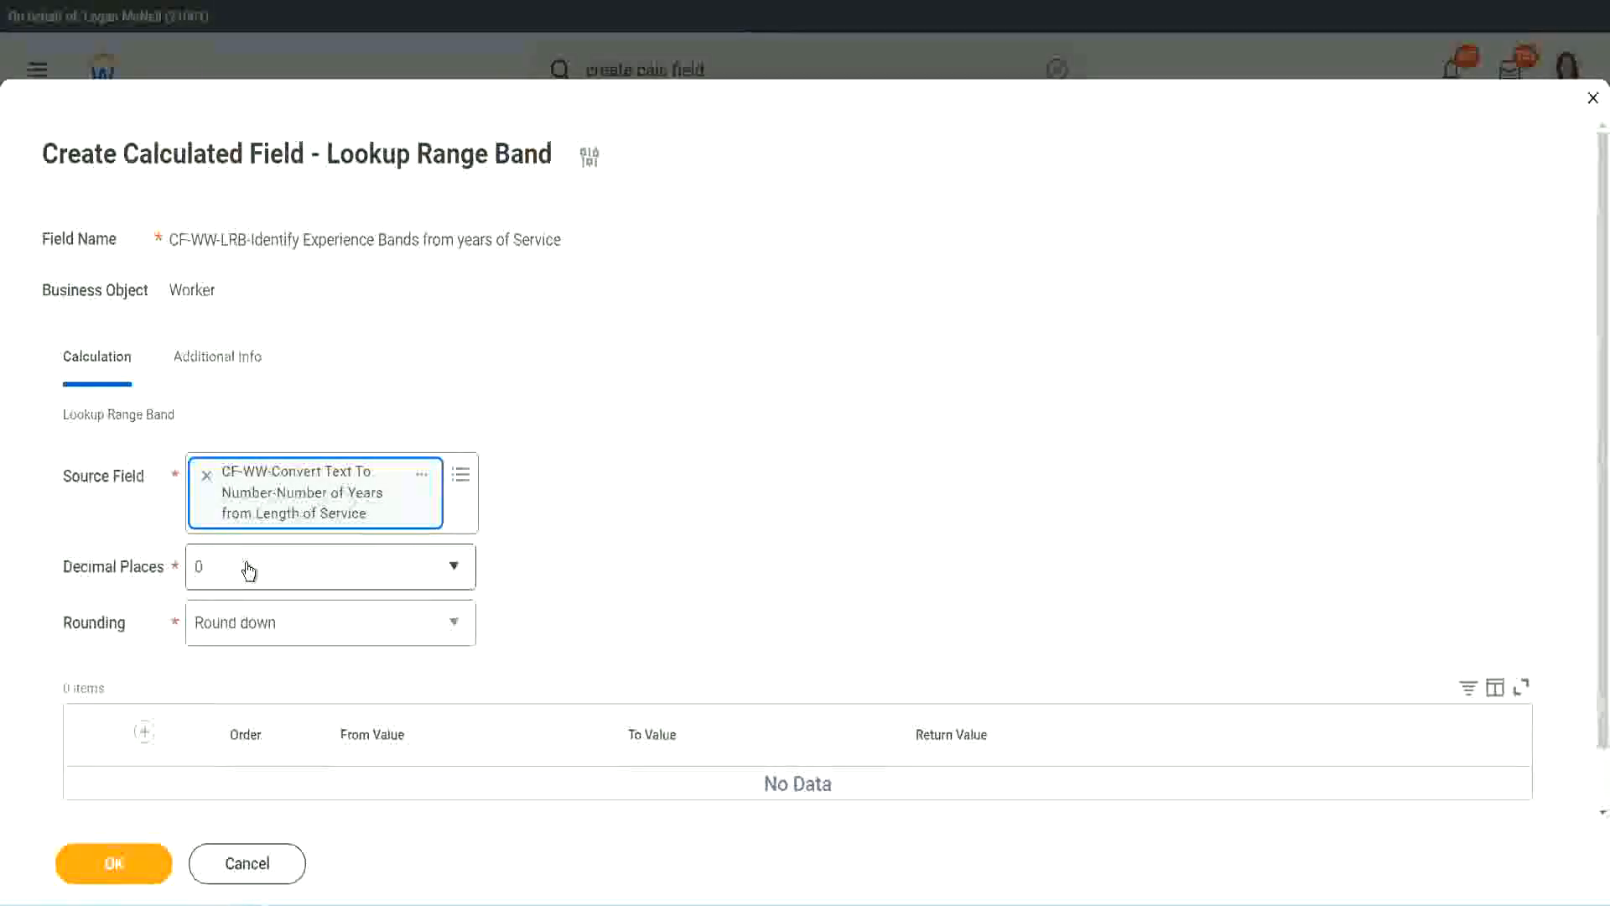
Step: Review the Decimal Places and Rounding options, and set Rounding to Round
left_click(314, 577)
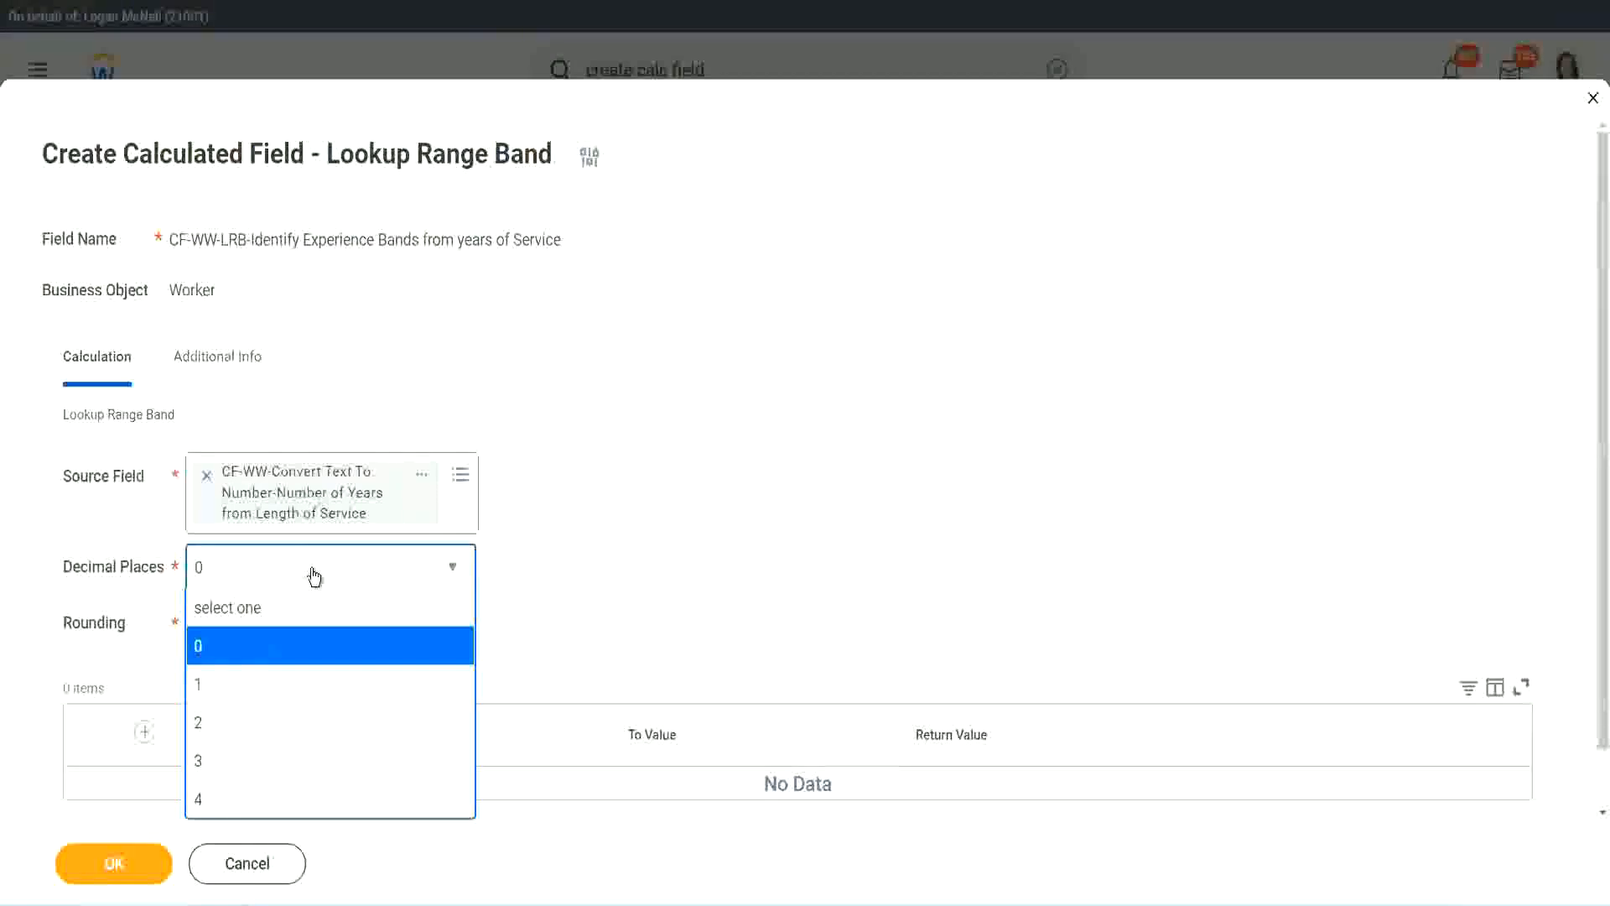
left_click(626, 553)
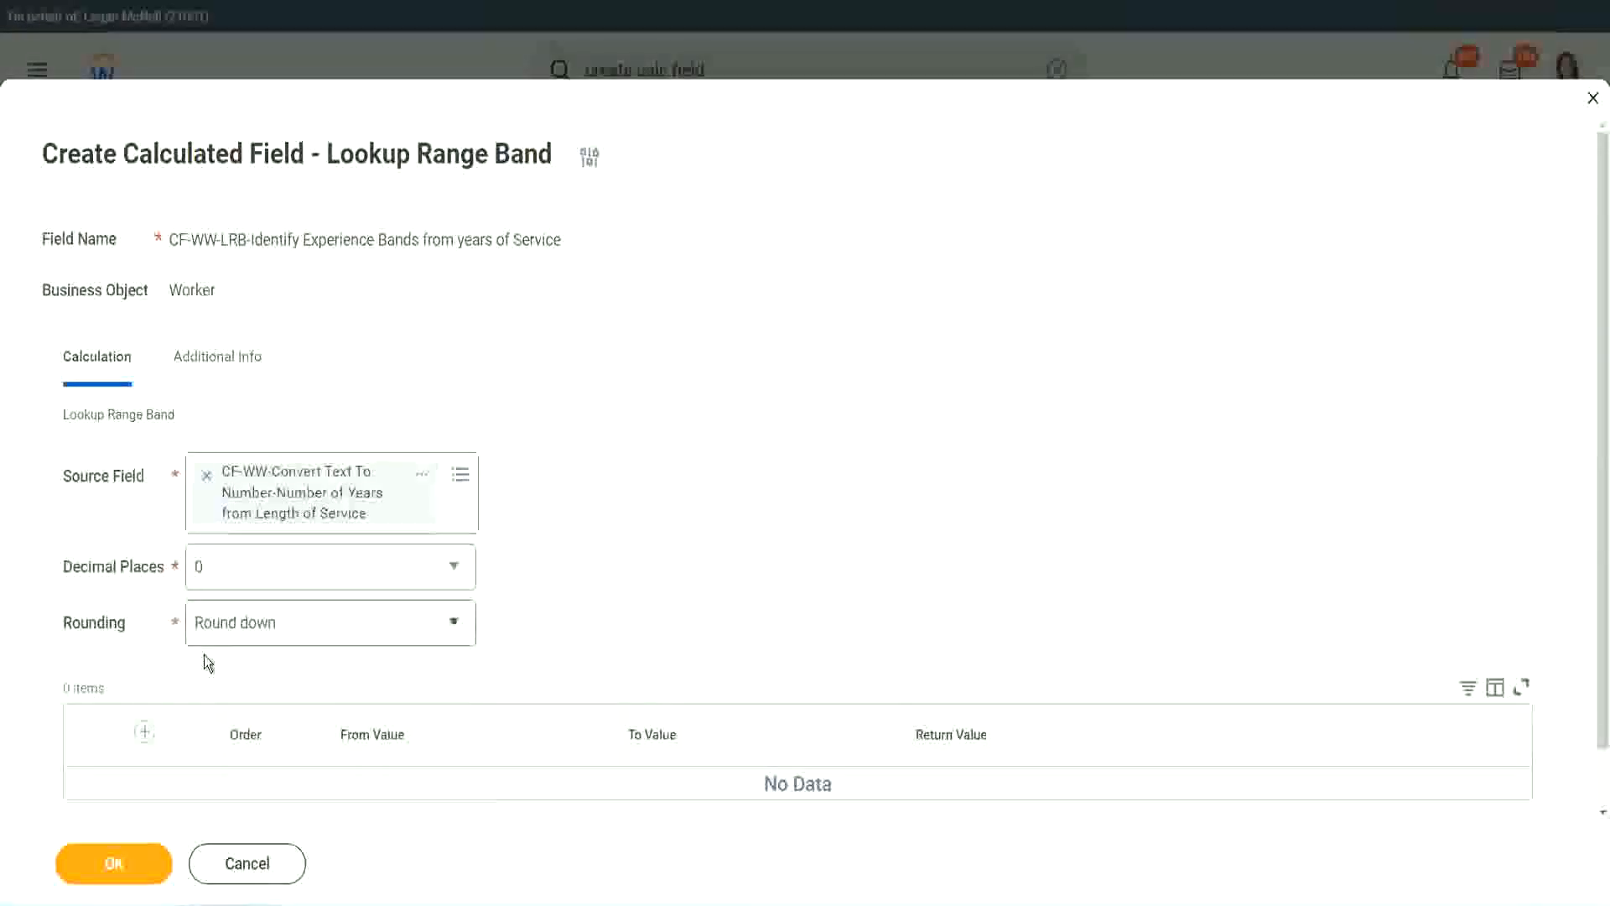
left_click(259, 627)
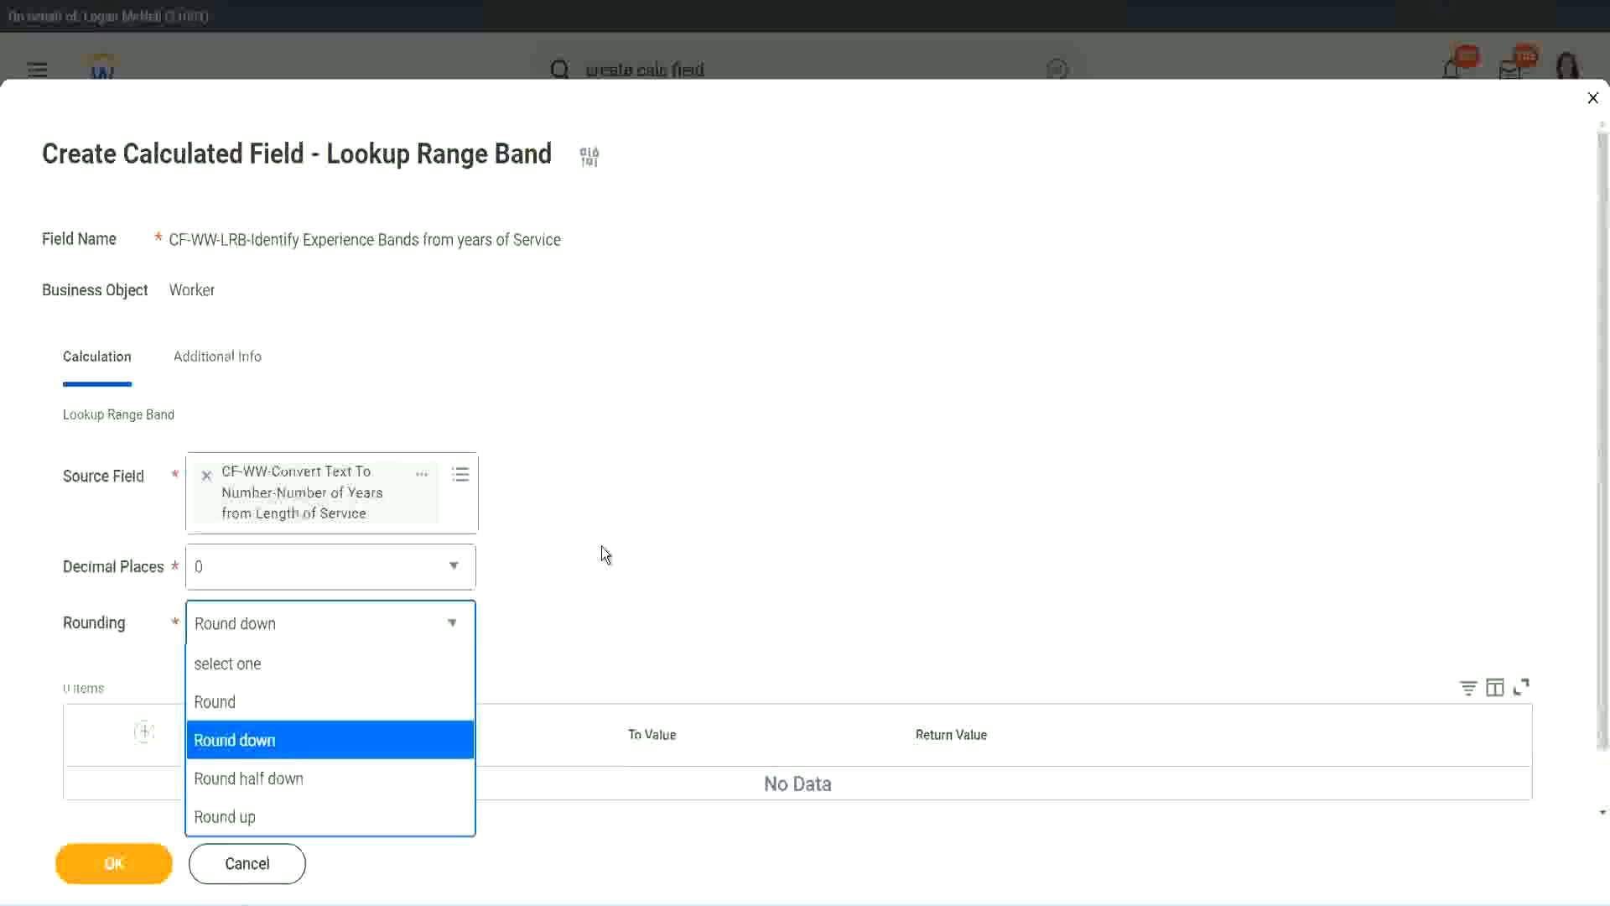
left_click(566, 617)
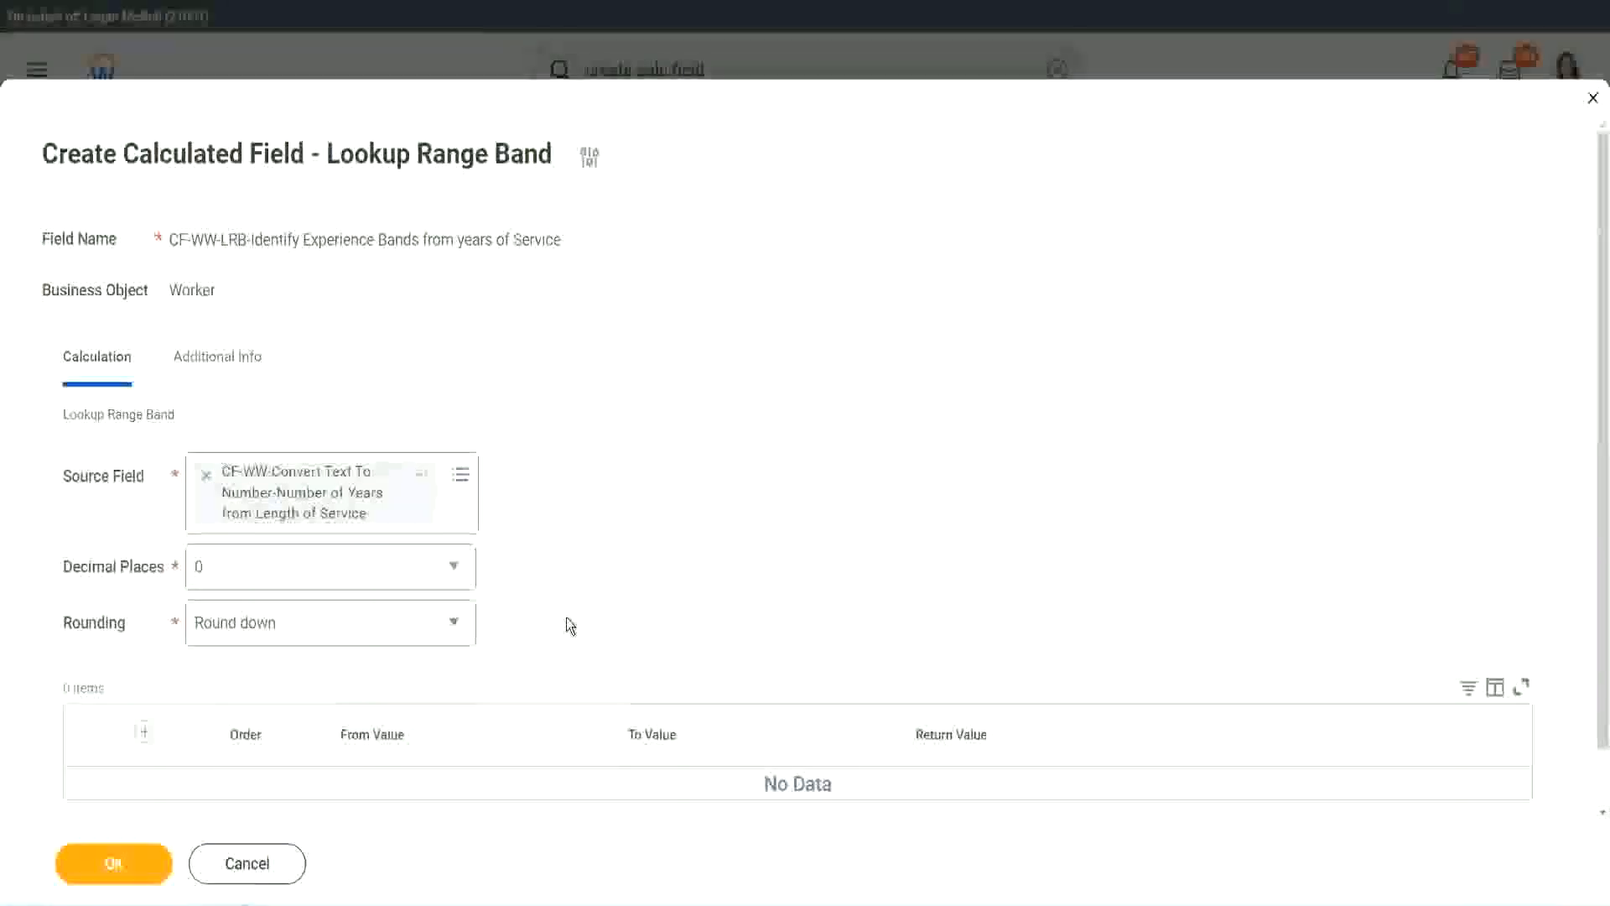
left_click(277, 632)
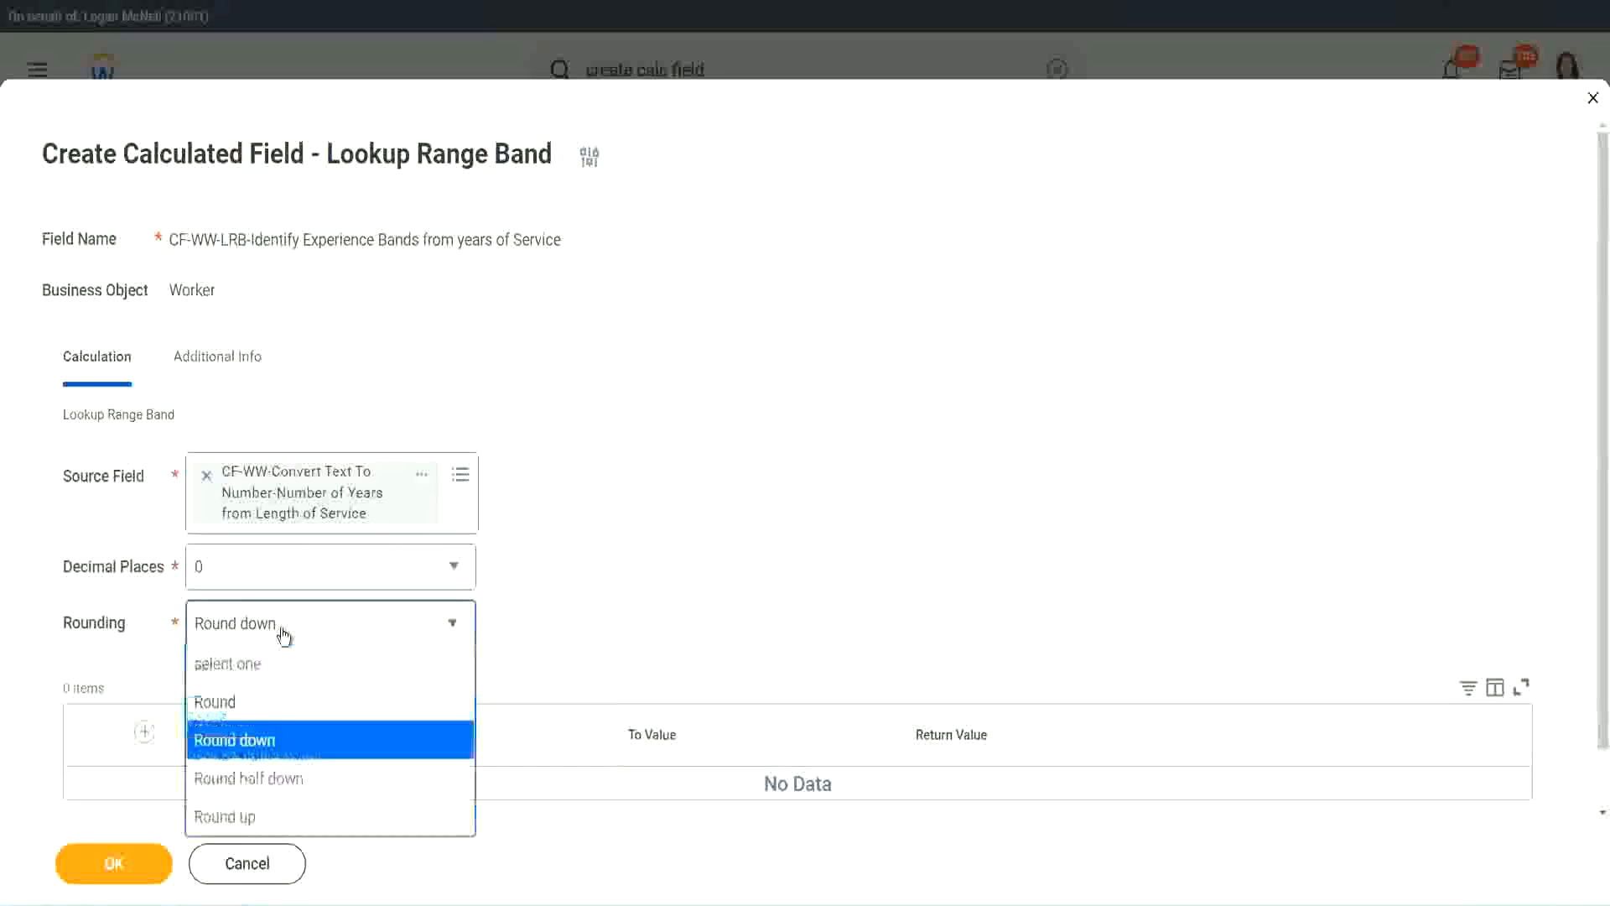
left_click(268, 710)
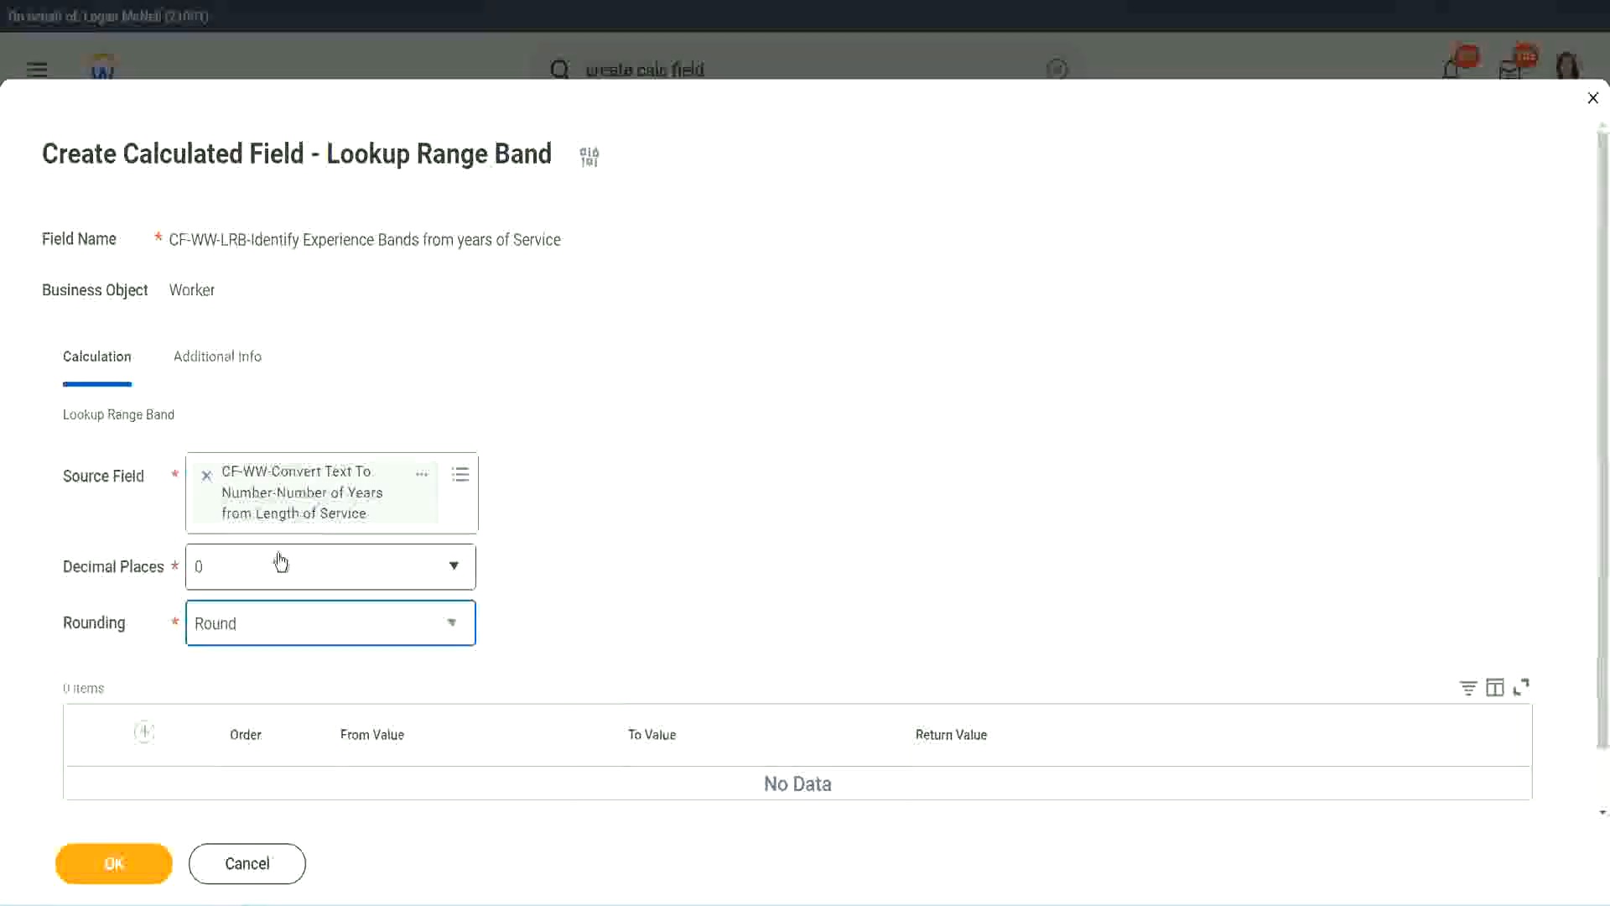
Step: Add a first range band row from 0 to 7 with the return value "Amateur"
left_click(148, 733)
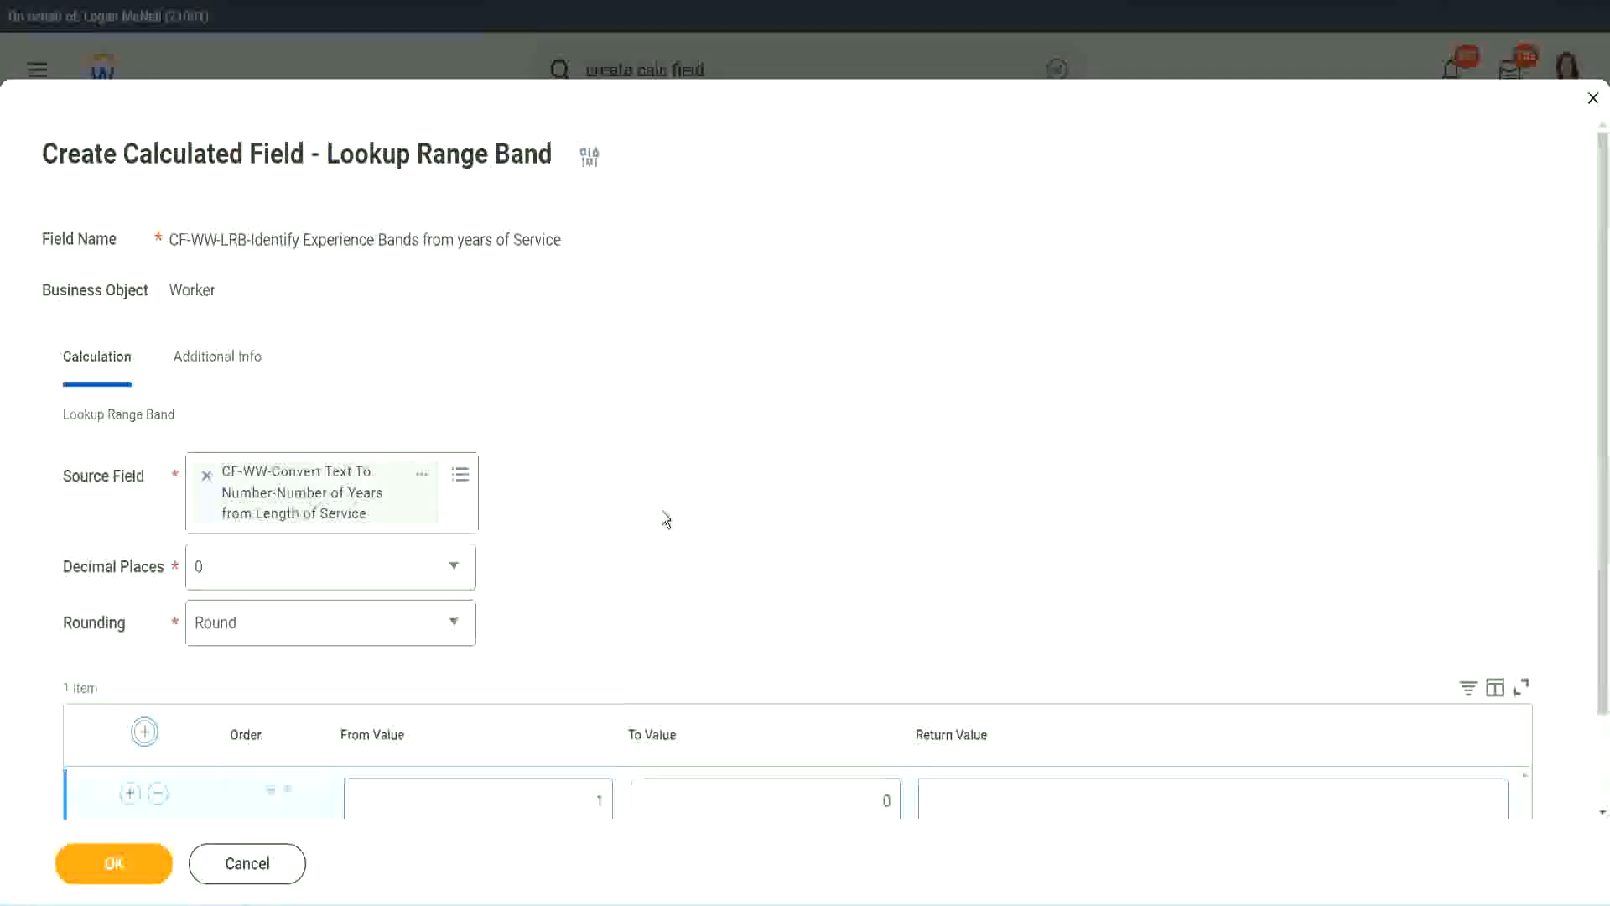
scroll(667, 513, "down", 2)
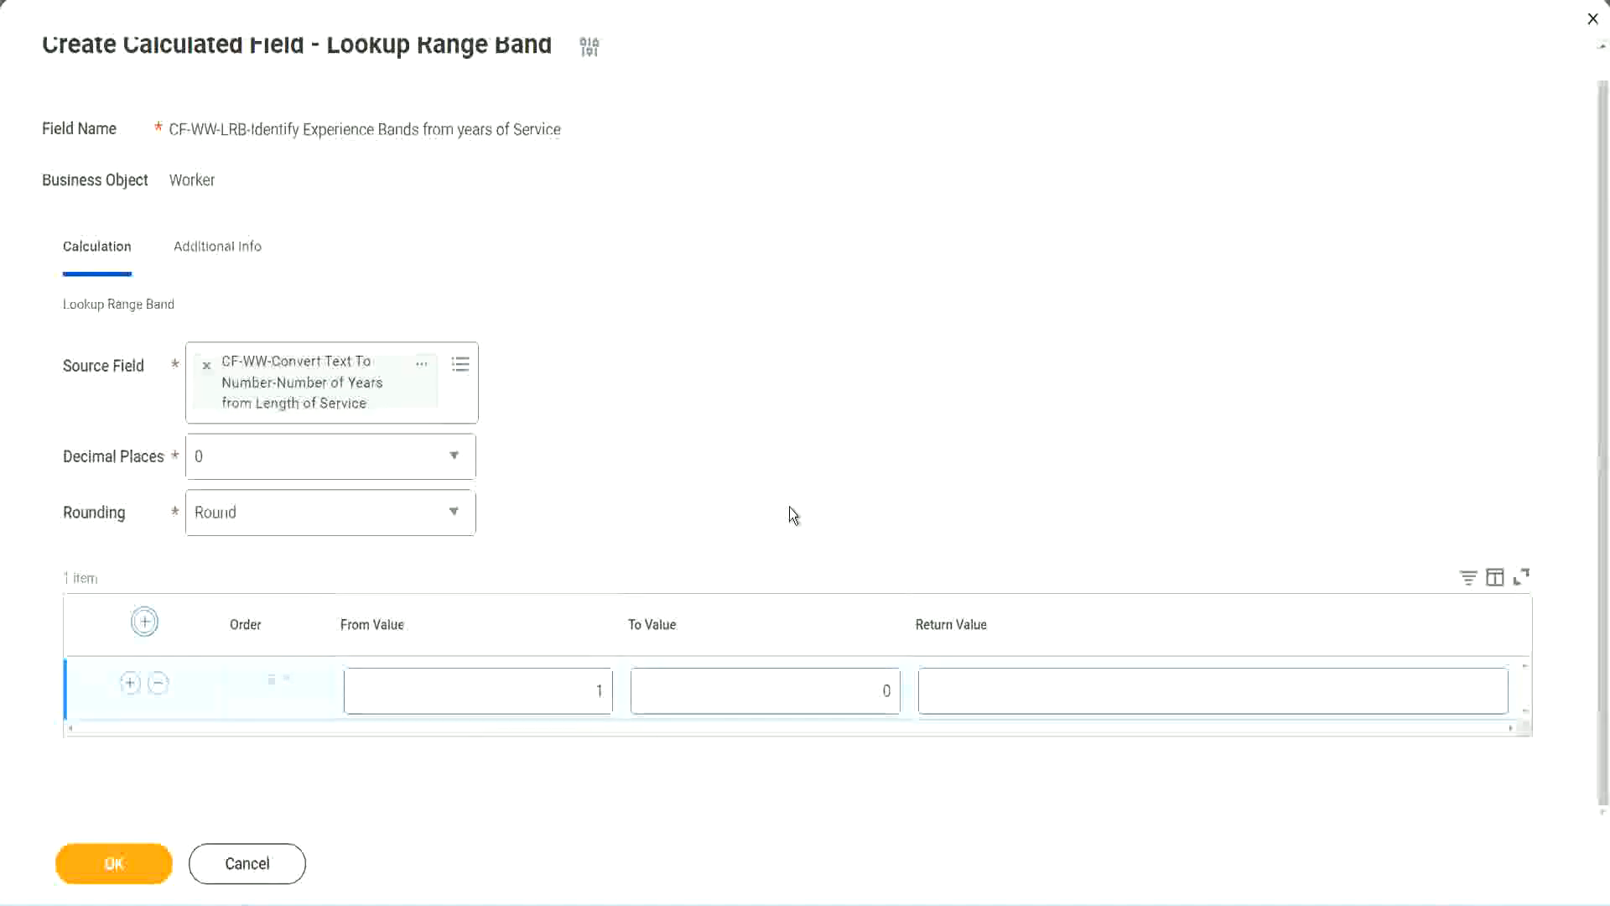
left_click(587, 697)
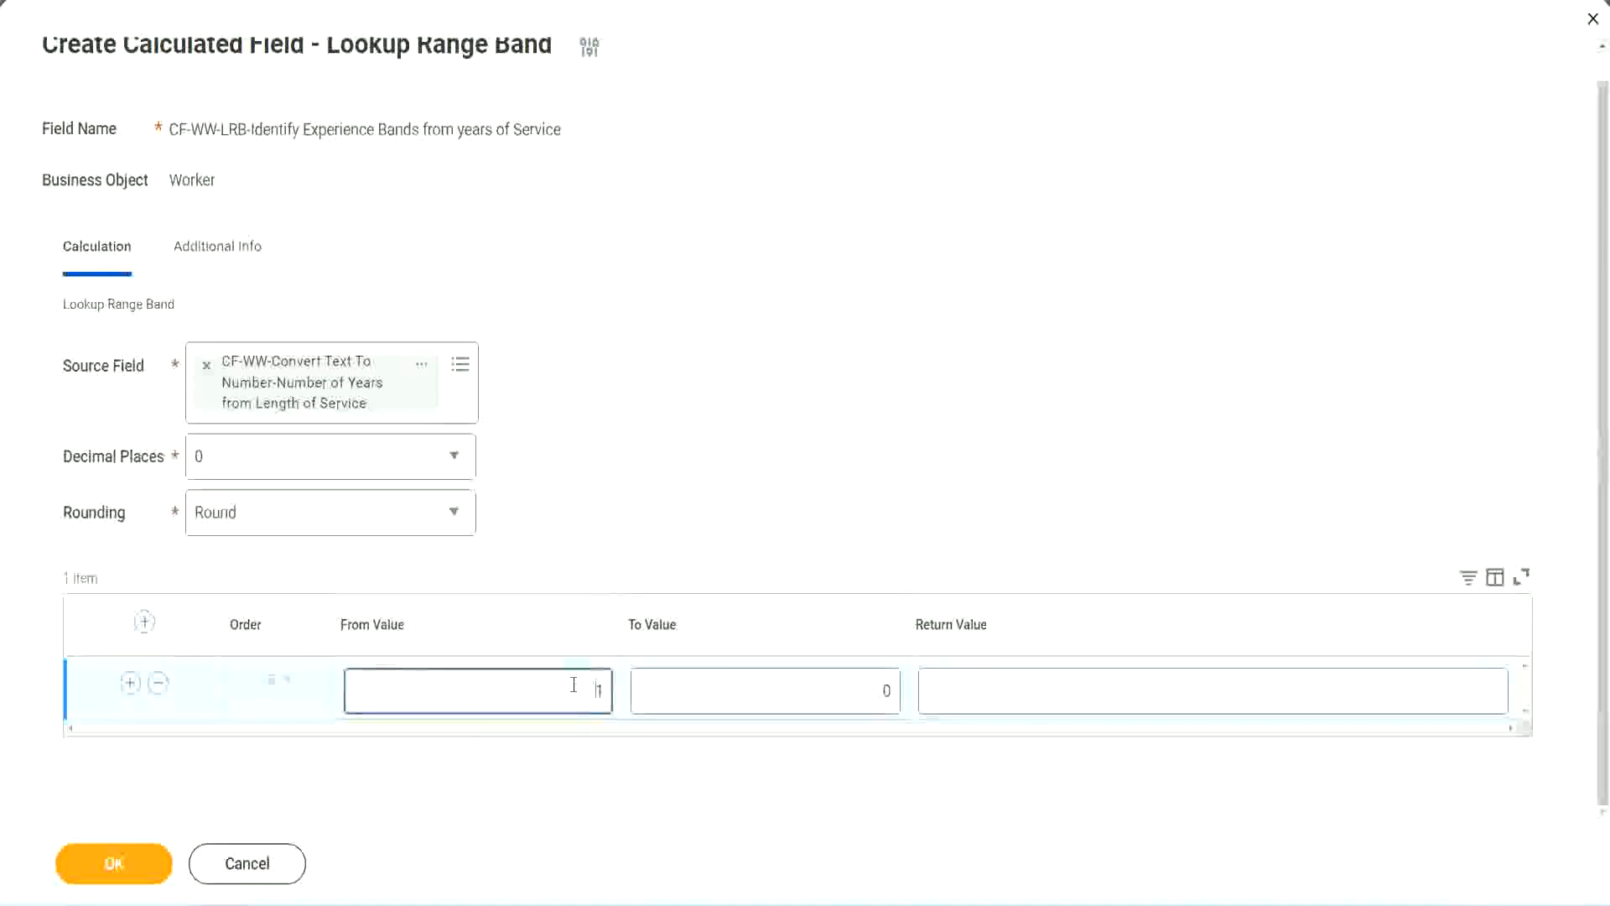
key("Tab")
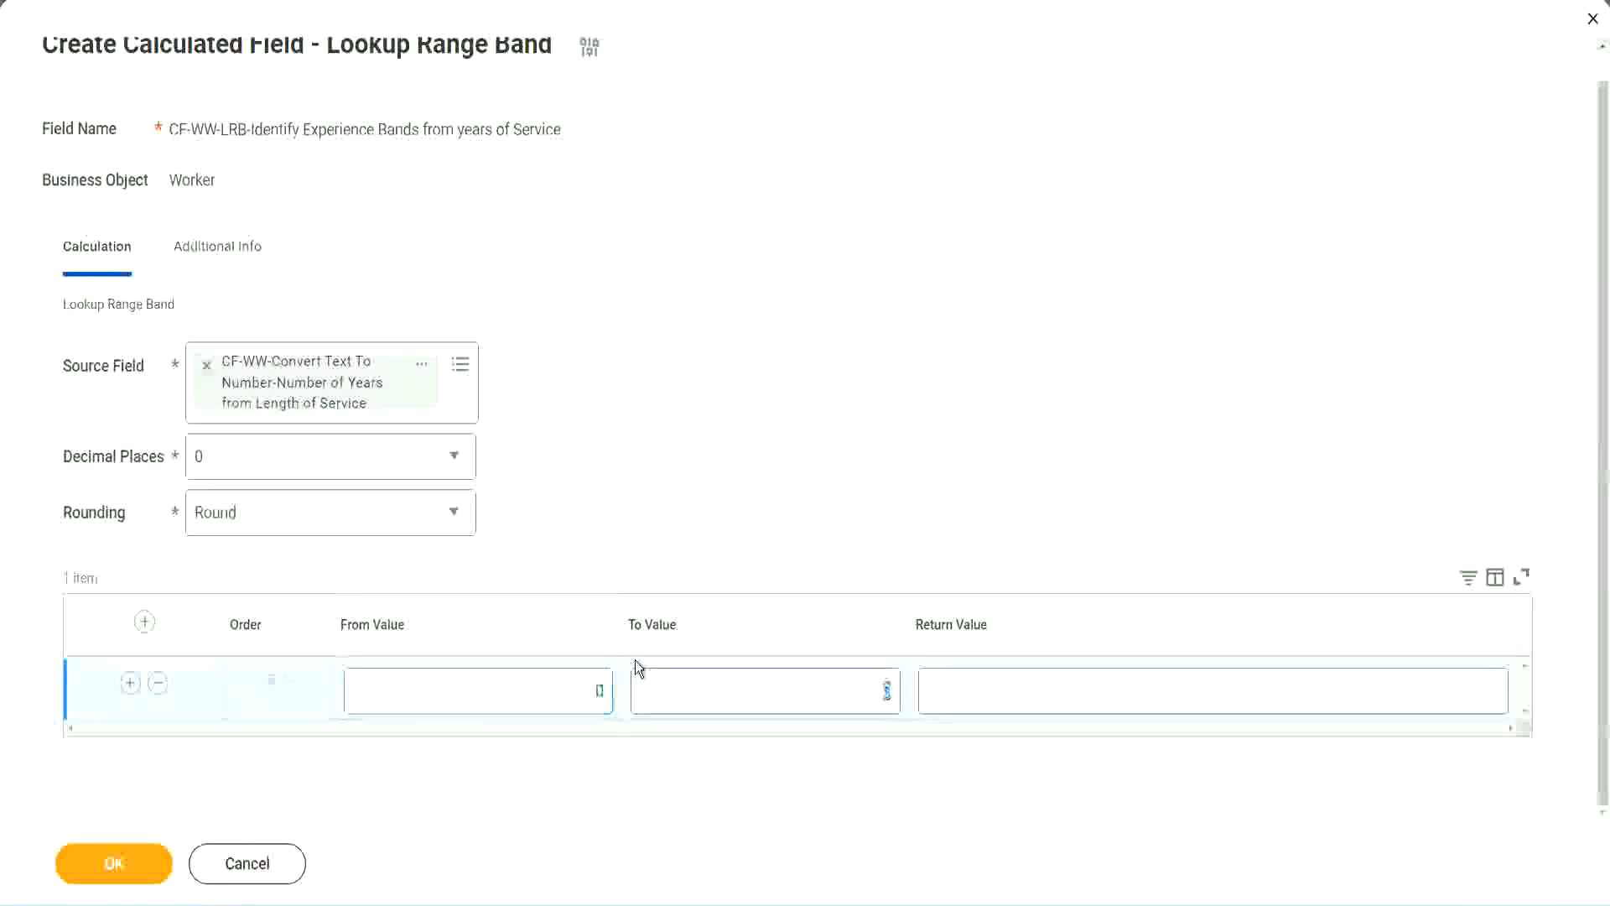
type("7")
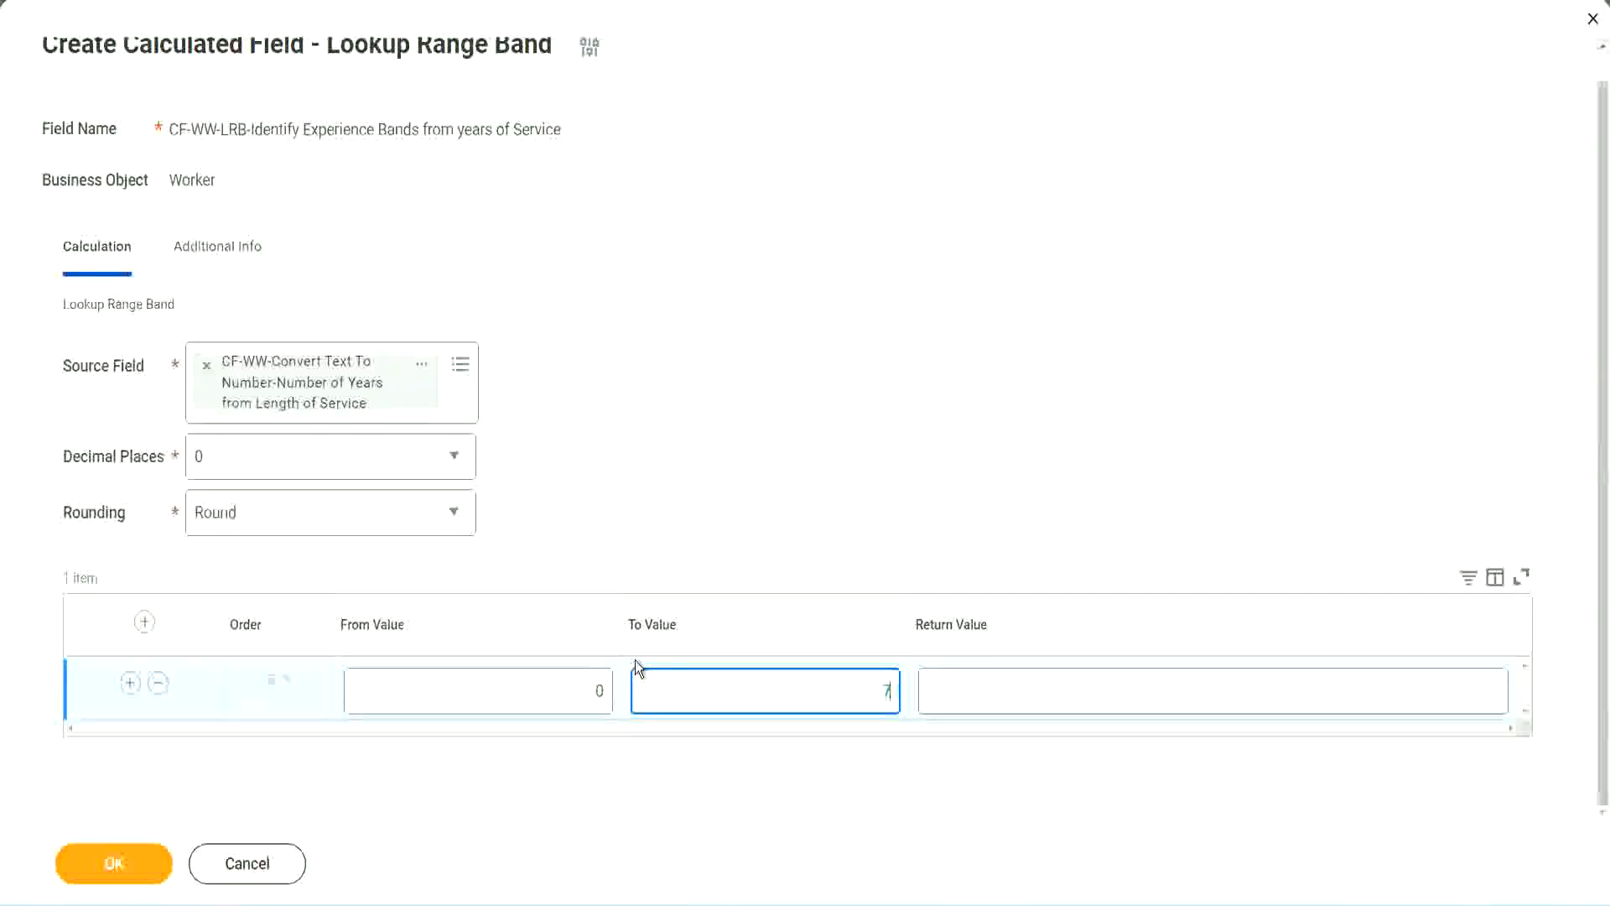
key("Tab")
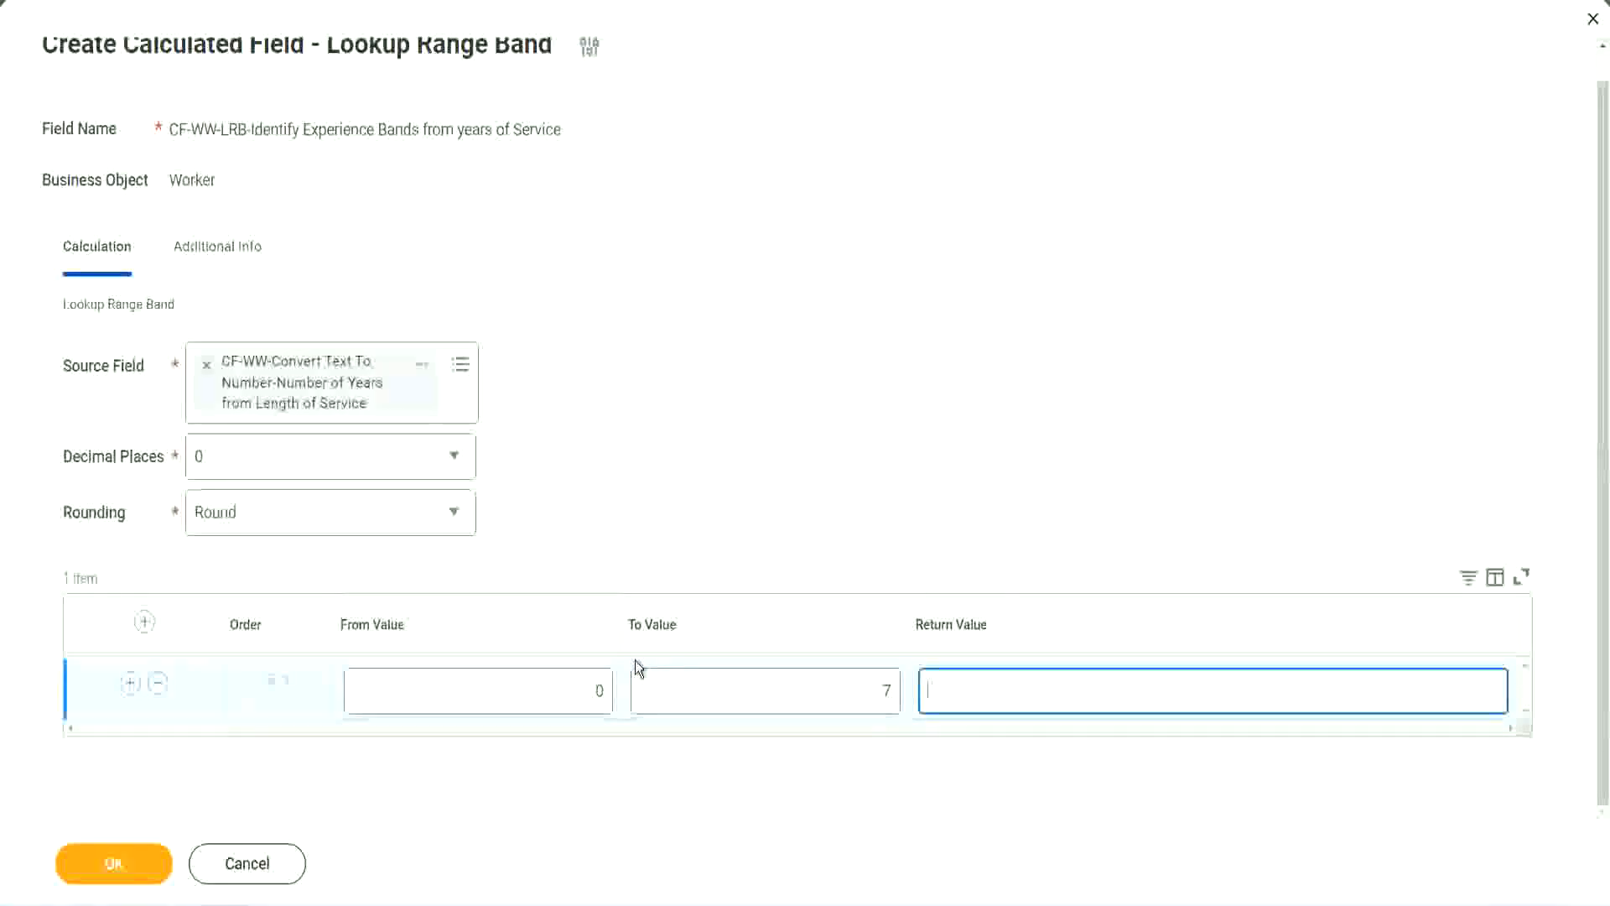
type("Amateur")
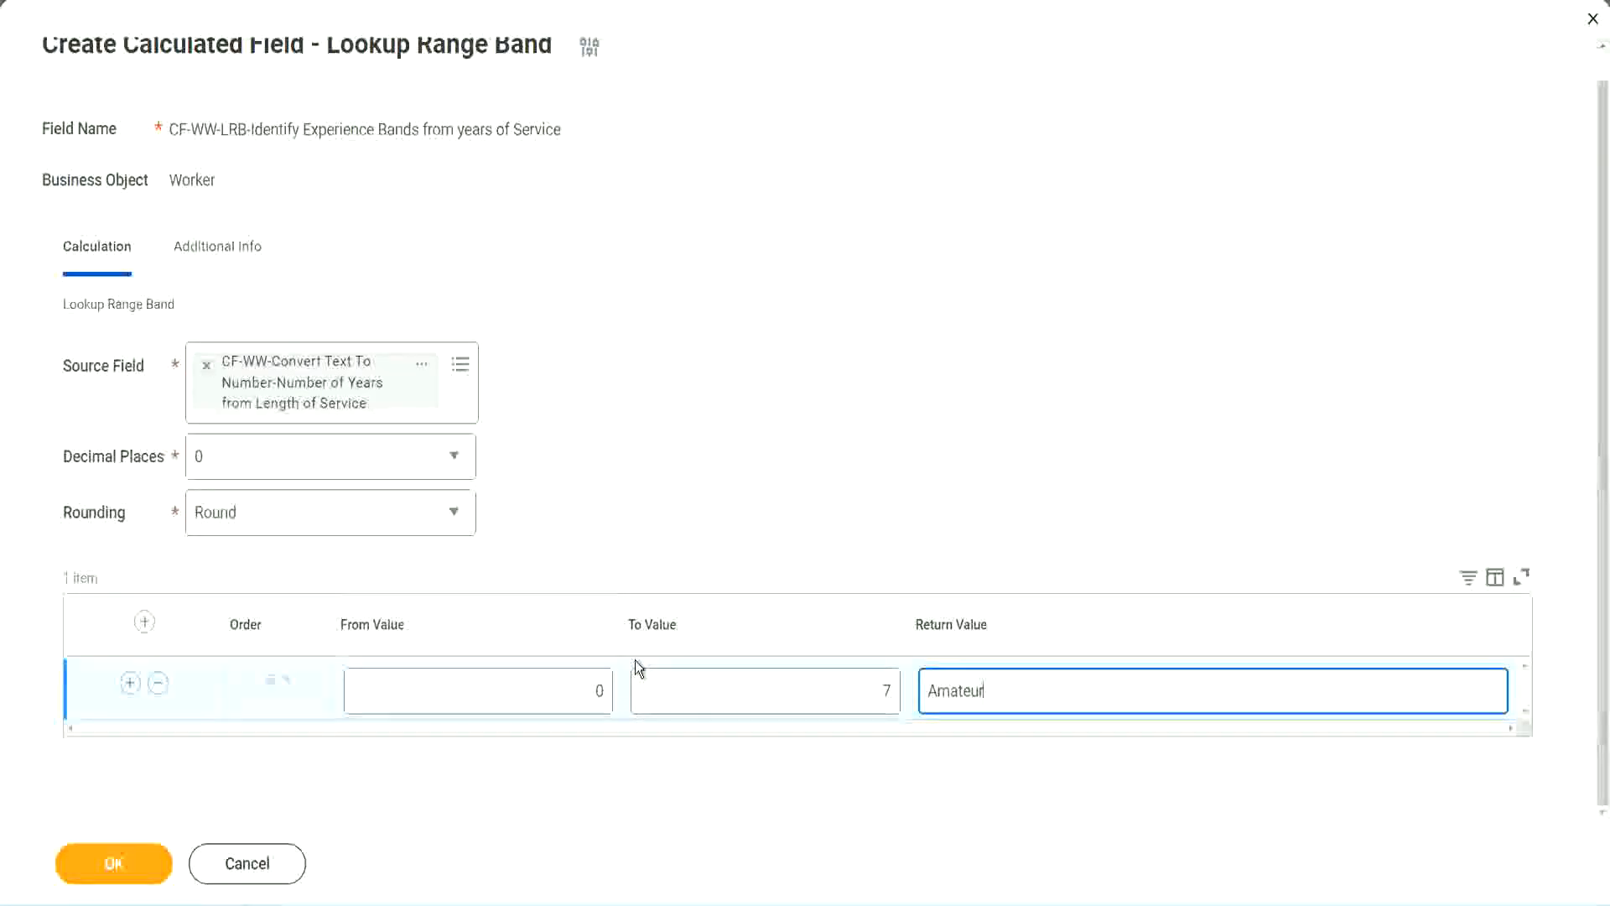
left_click(558, 690)
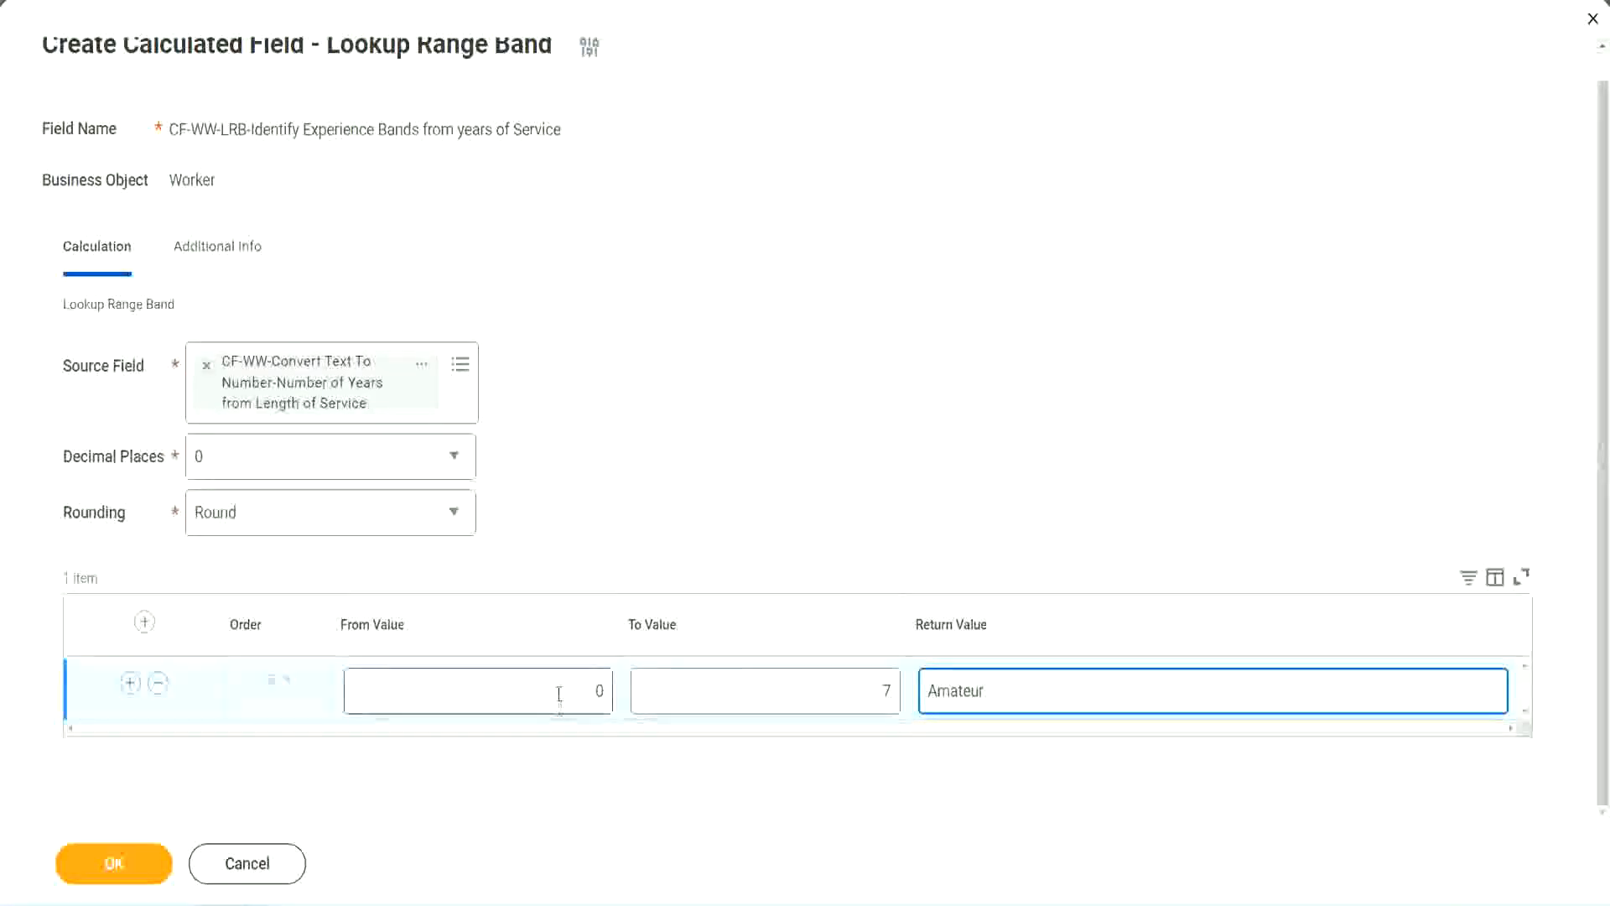
Step: Add a second range band row from 8 to 15 with the return value "Experienced"
left_click(870, 680)
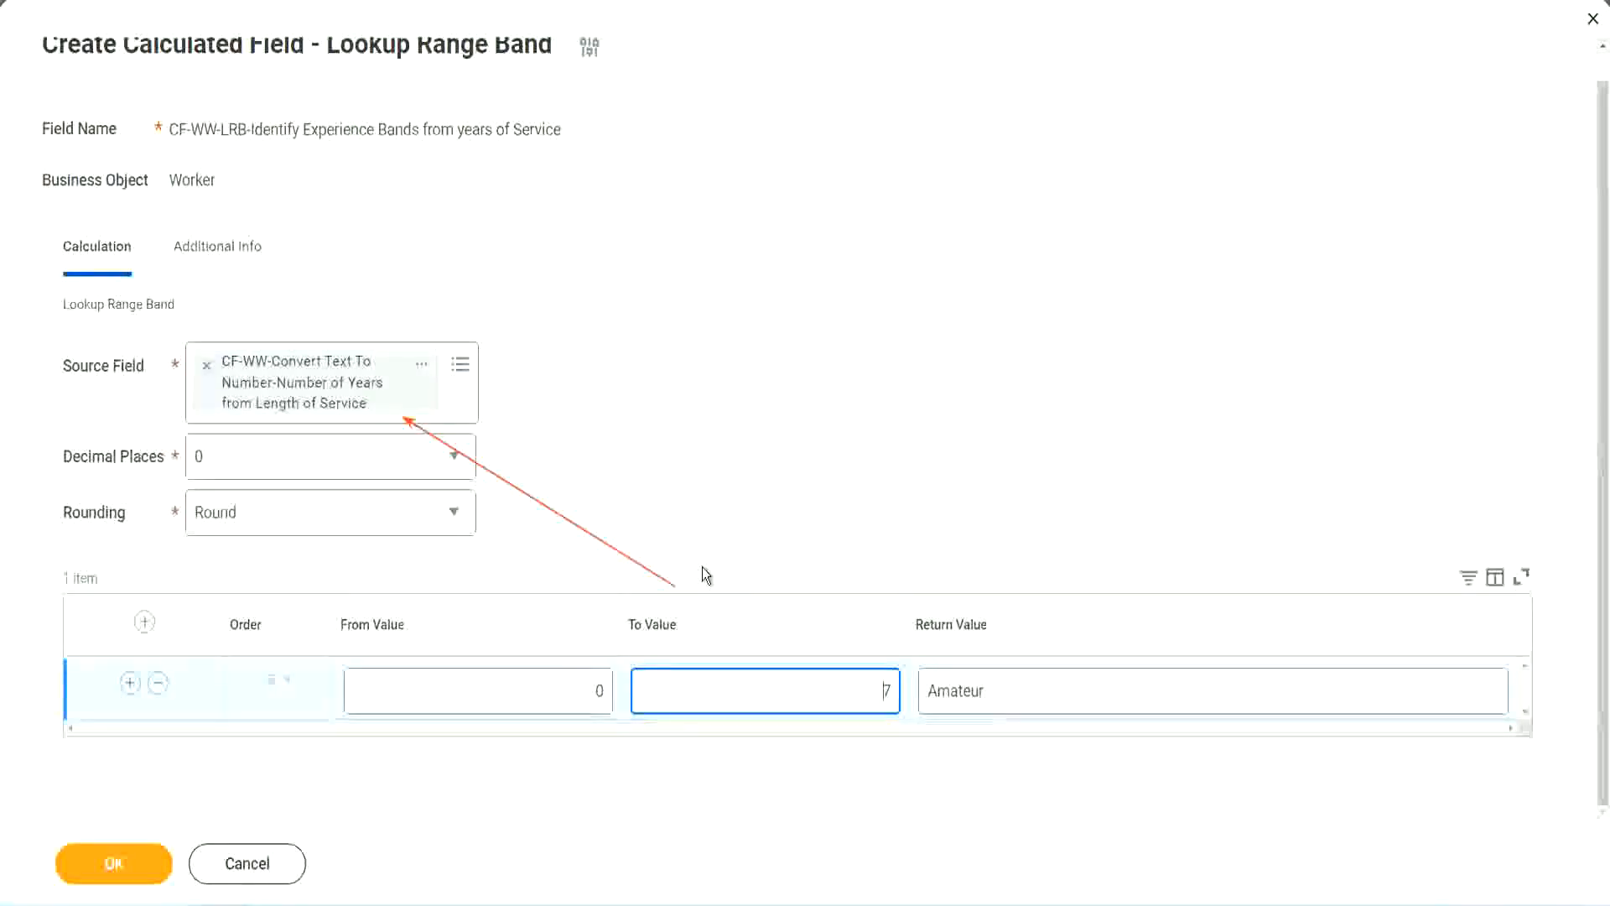
left_click(130, 682)
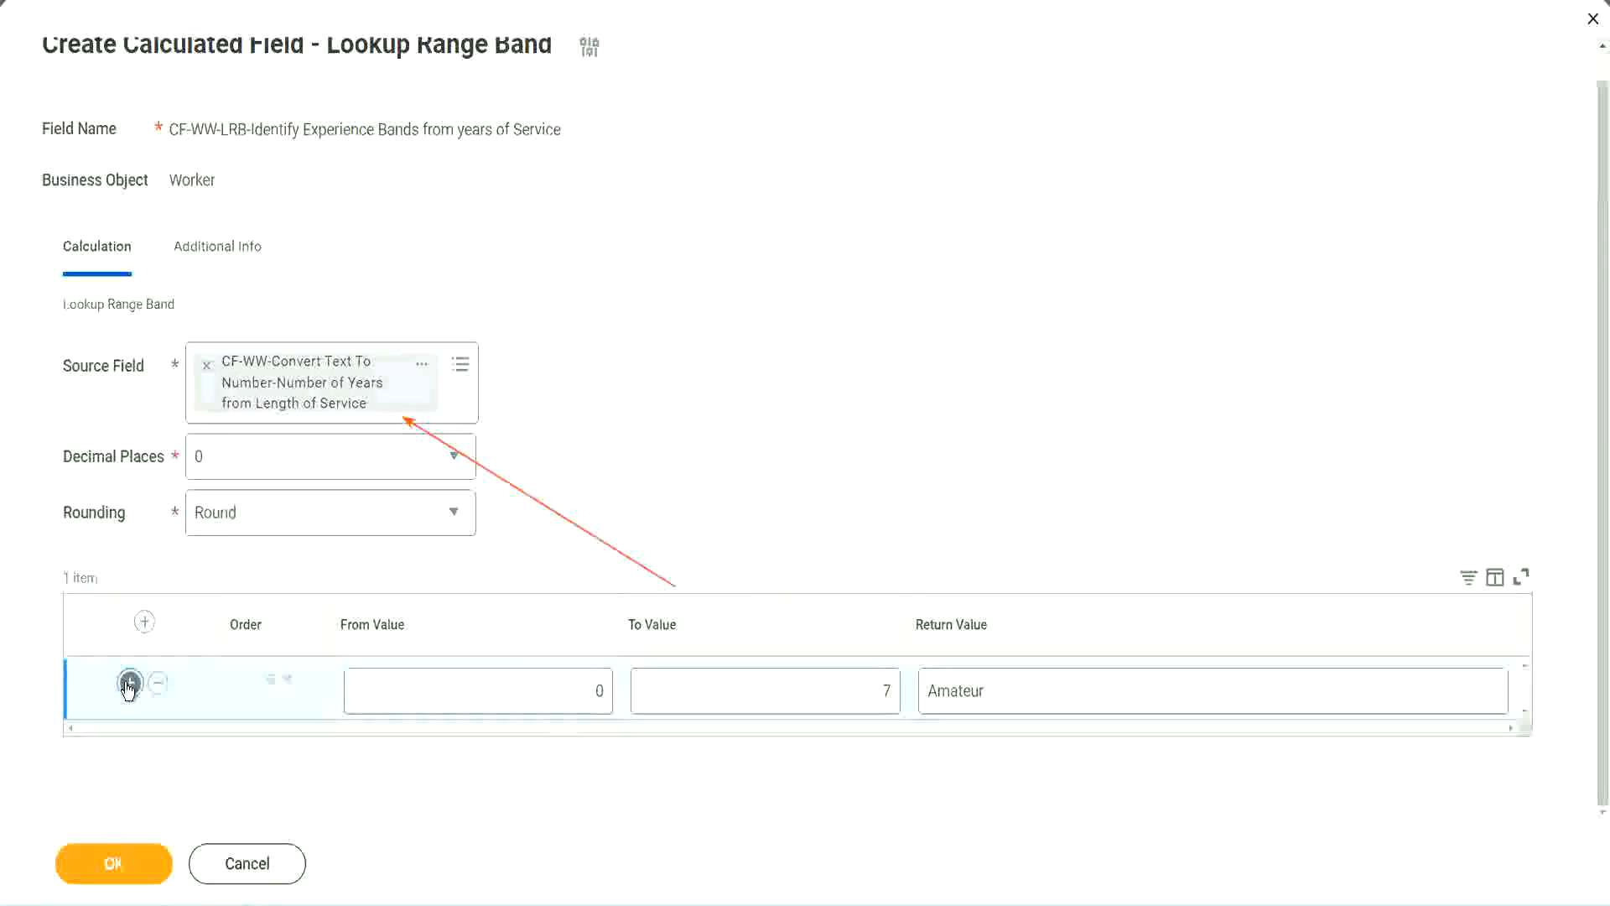
left_click(599, 752)
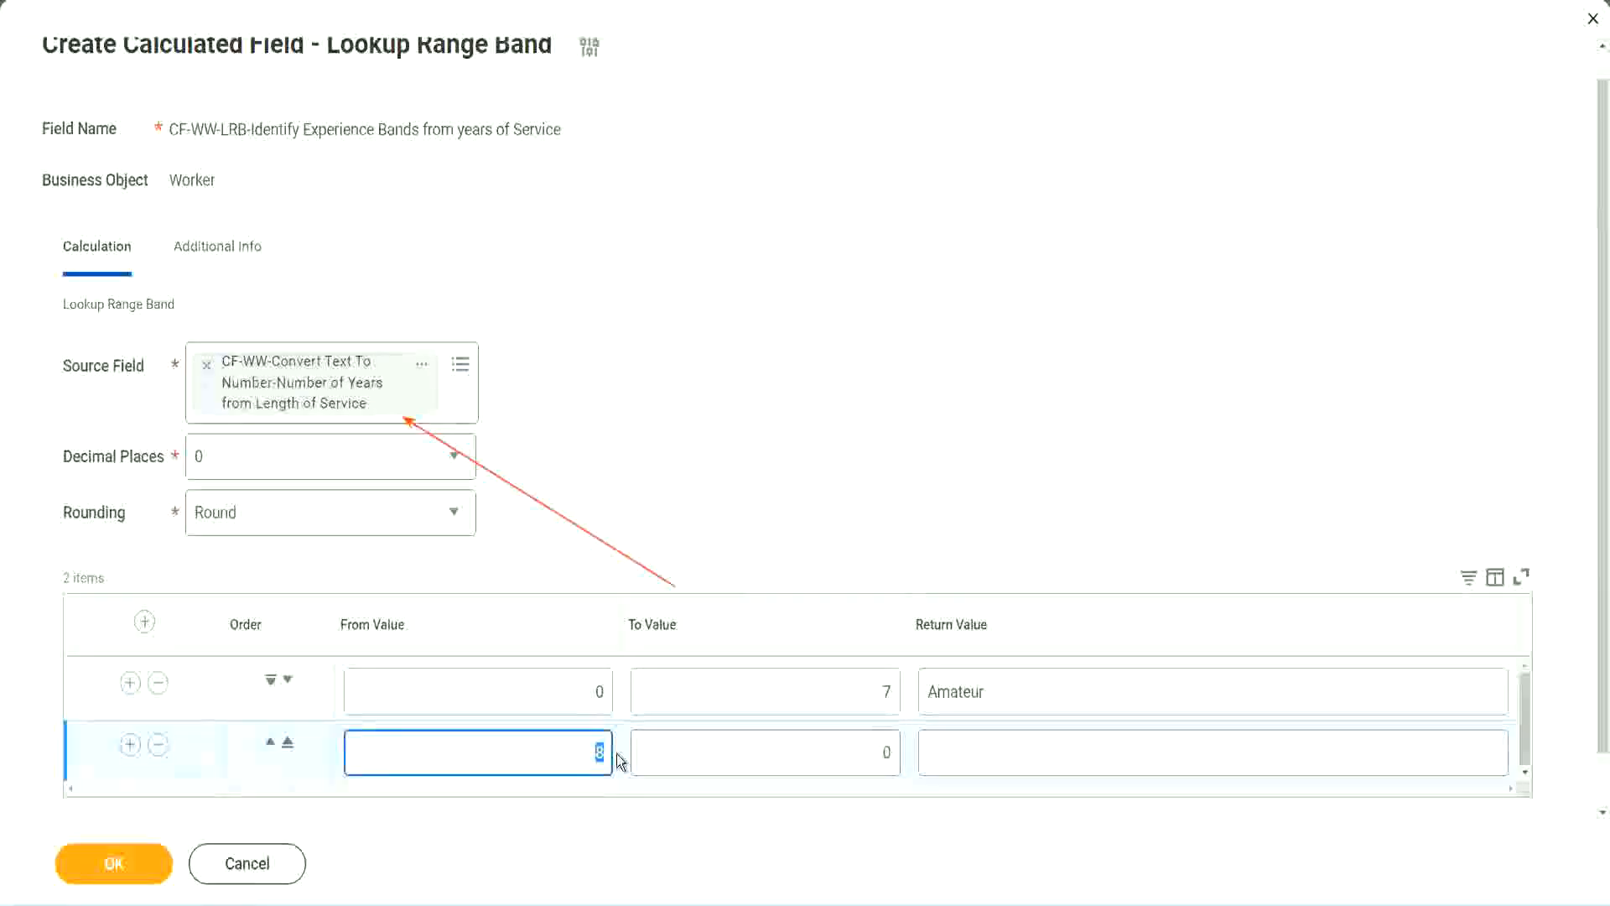
left_click(578, 694)
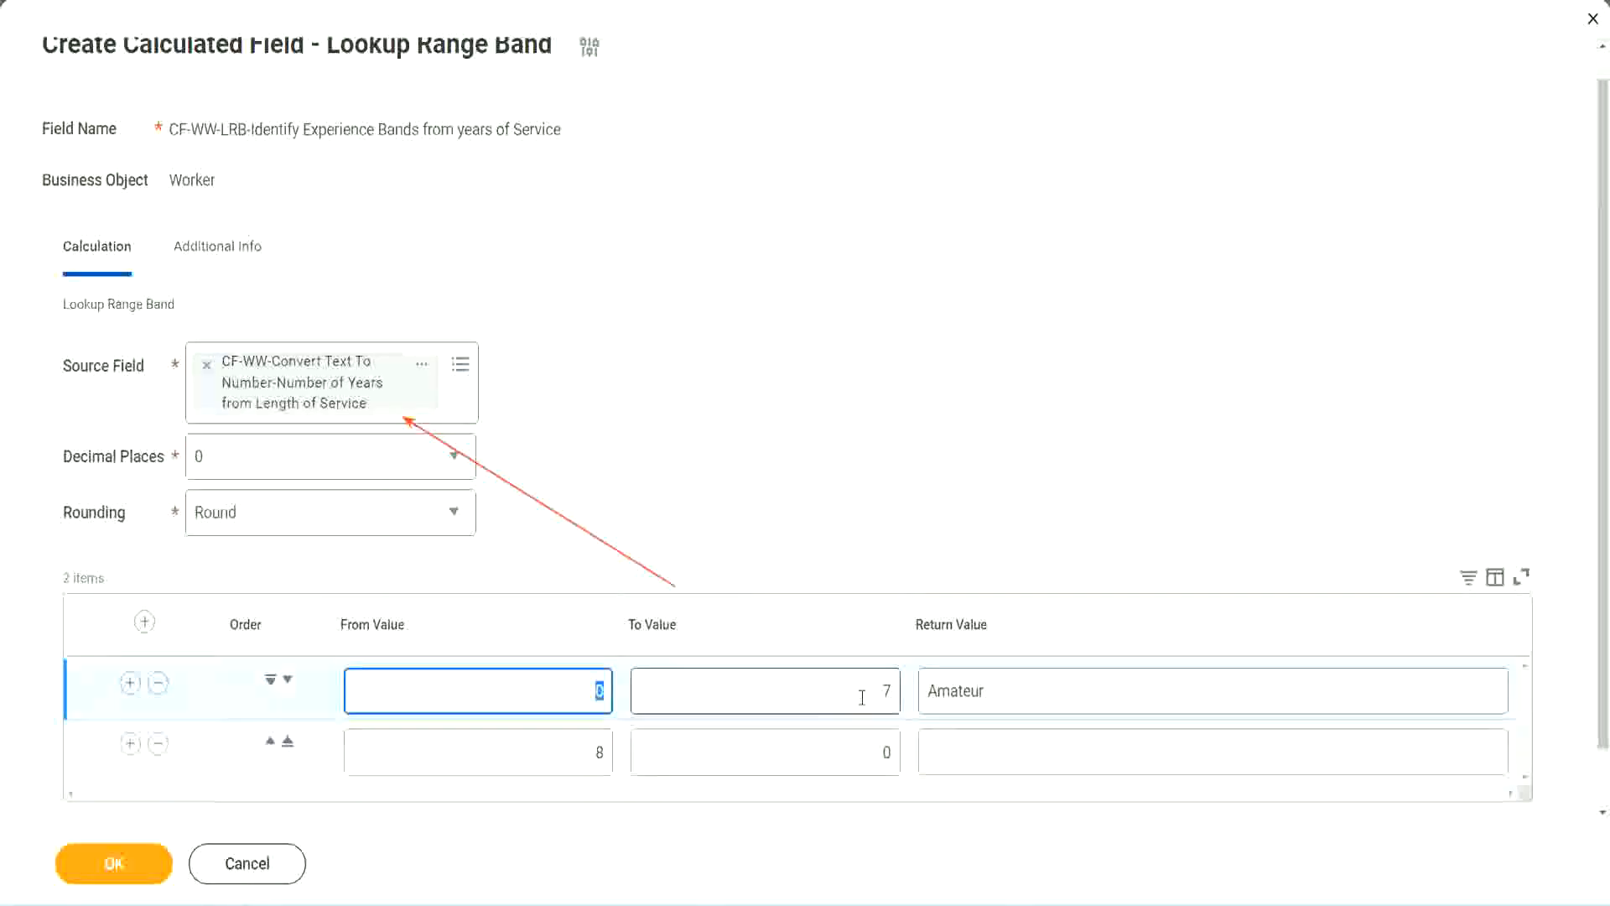
left_click(876, 697)
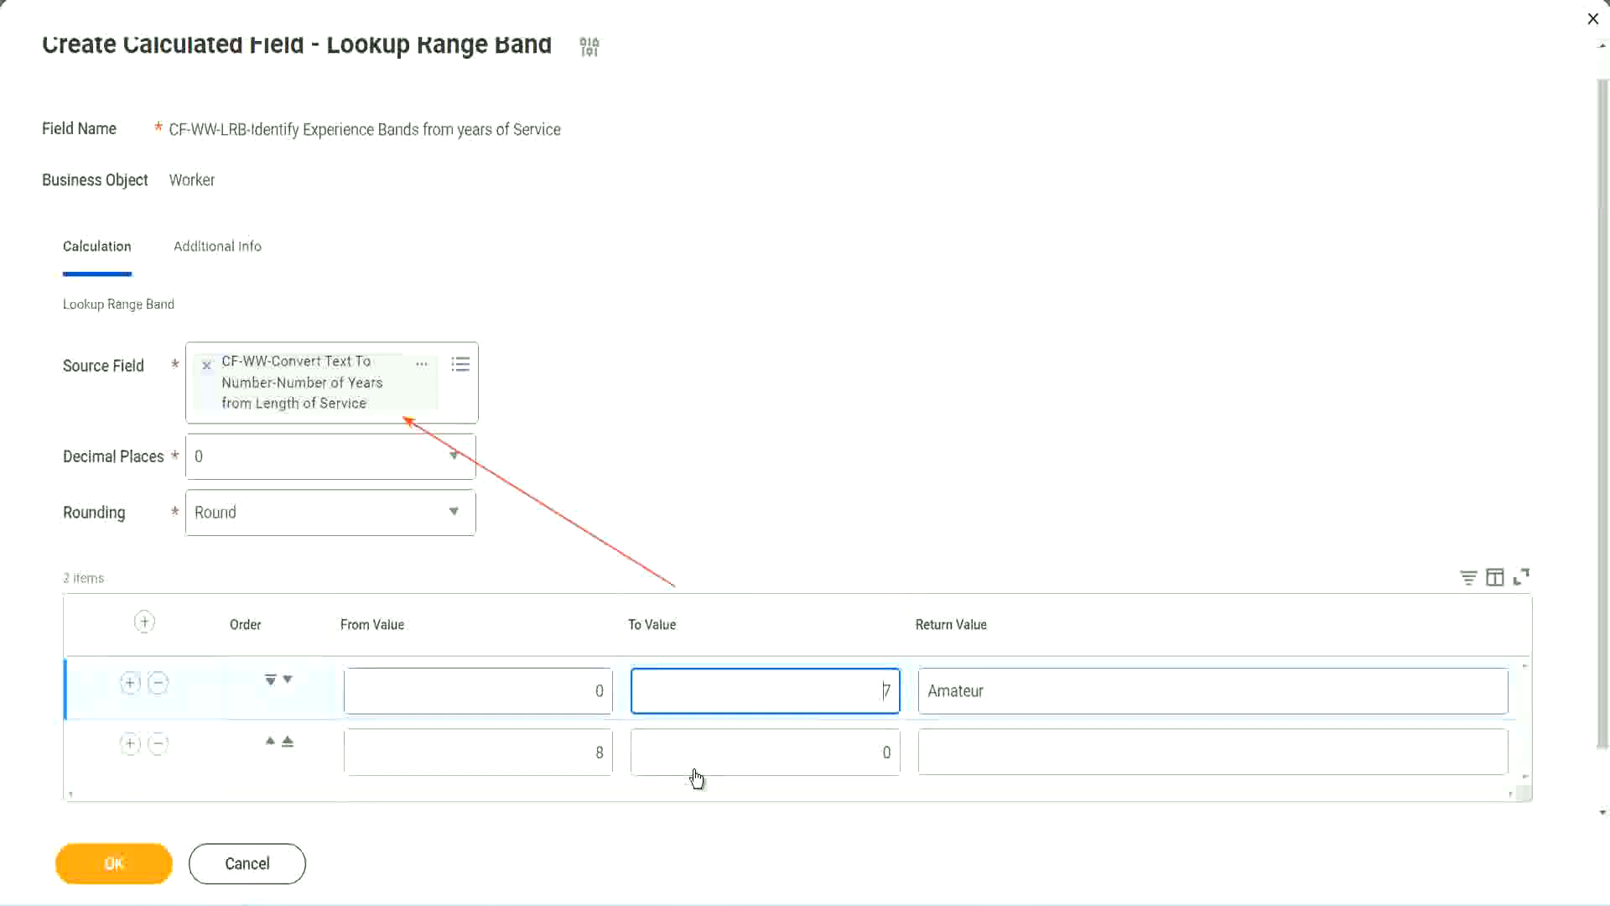
left_click(572, 755)
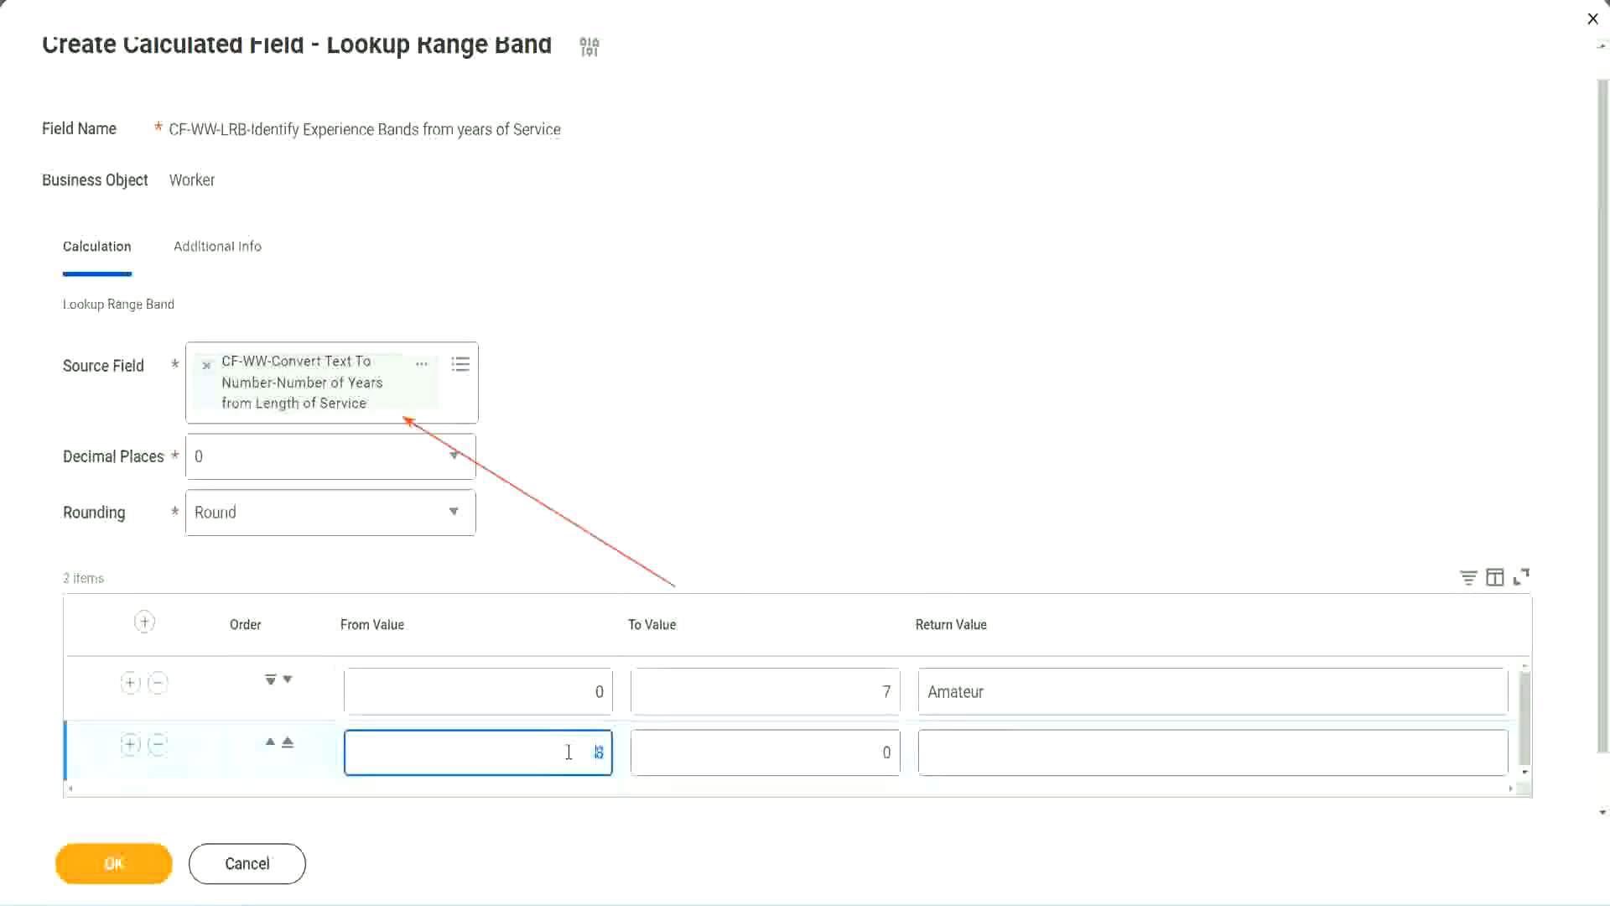
left_click(569, 752)
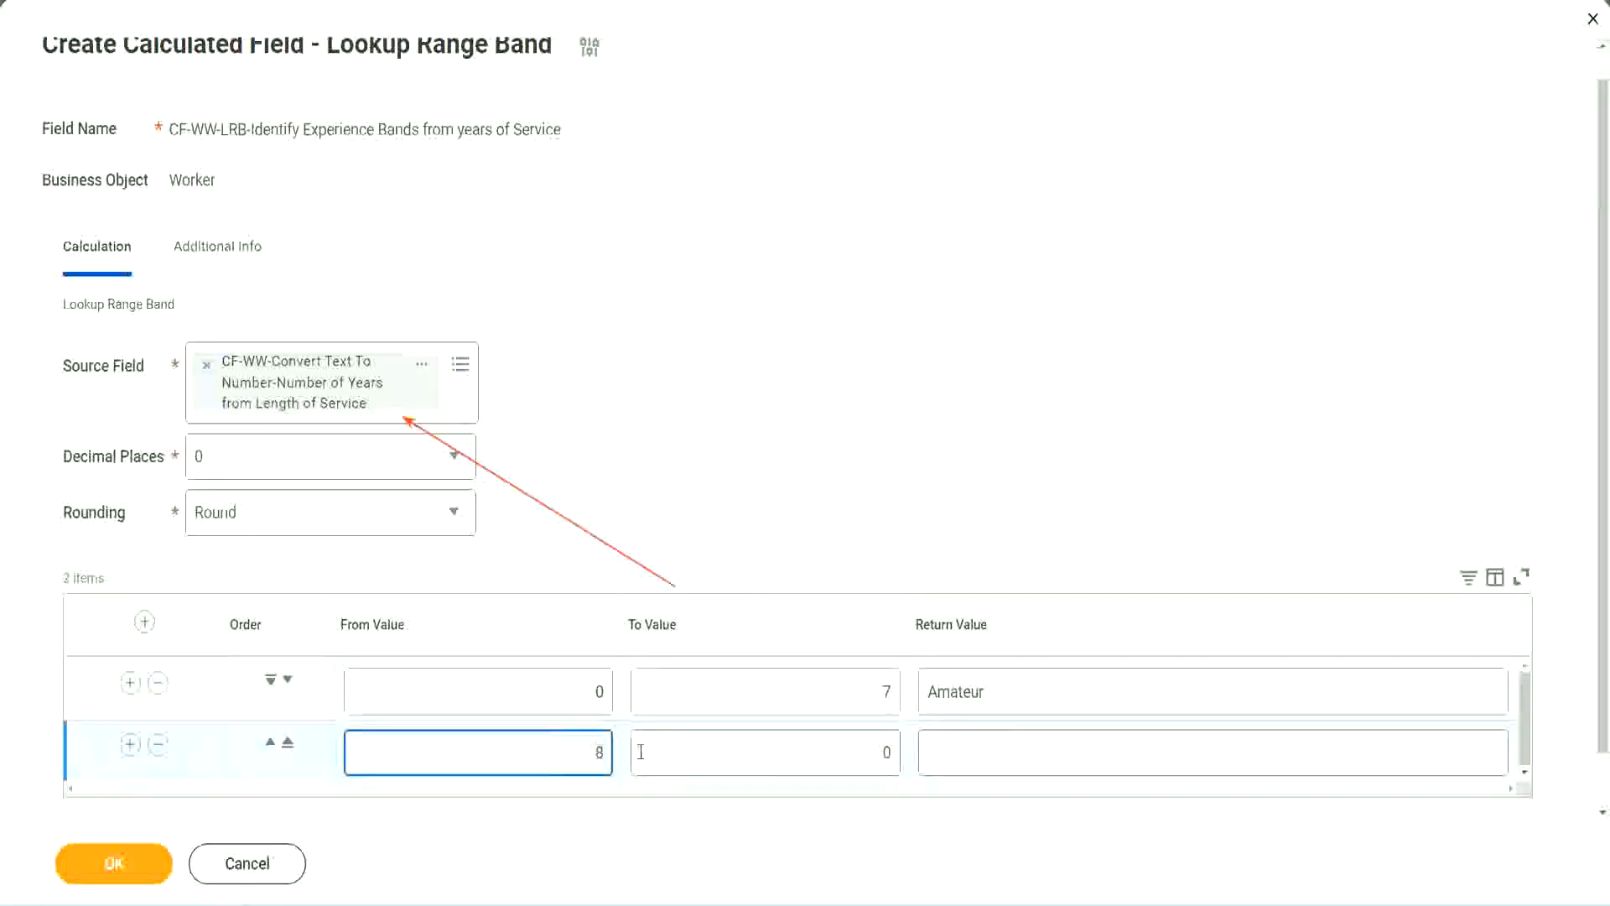
left_click(874, 754)
key("Delete")
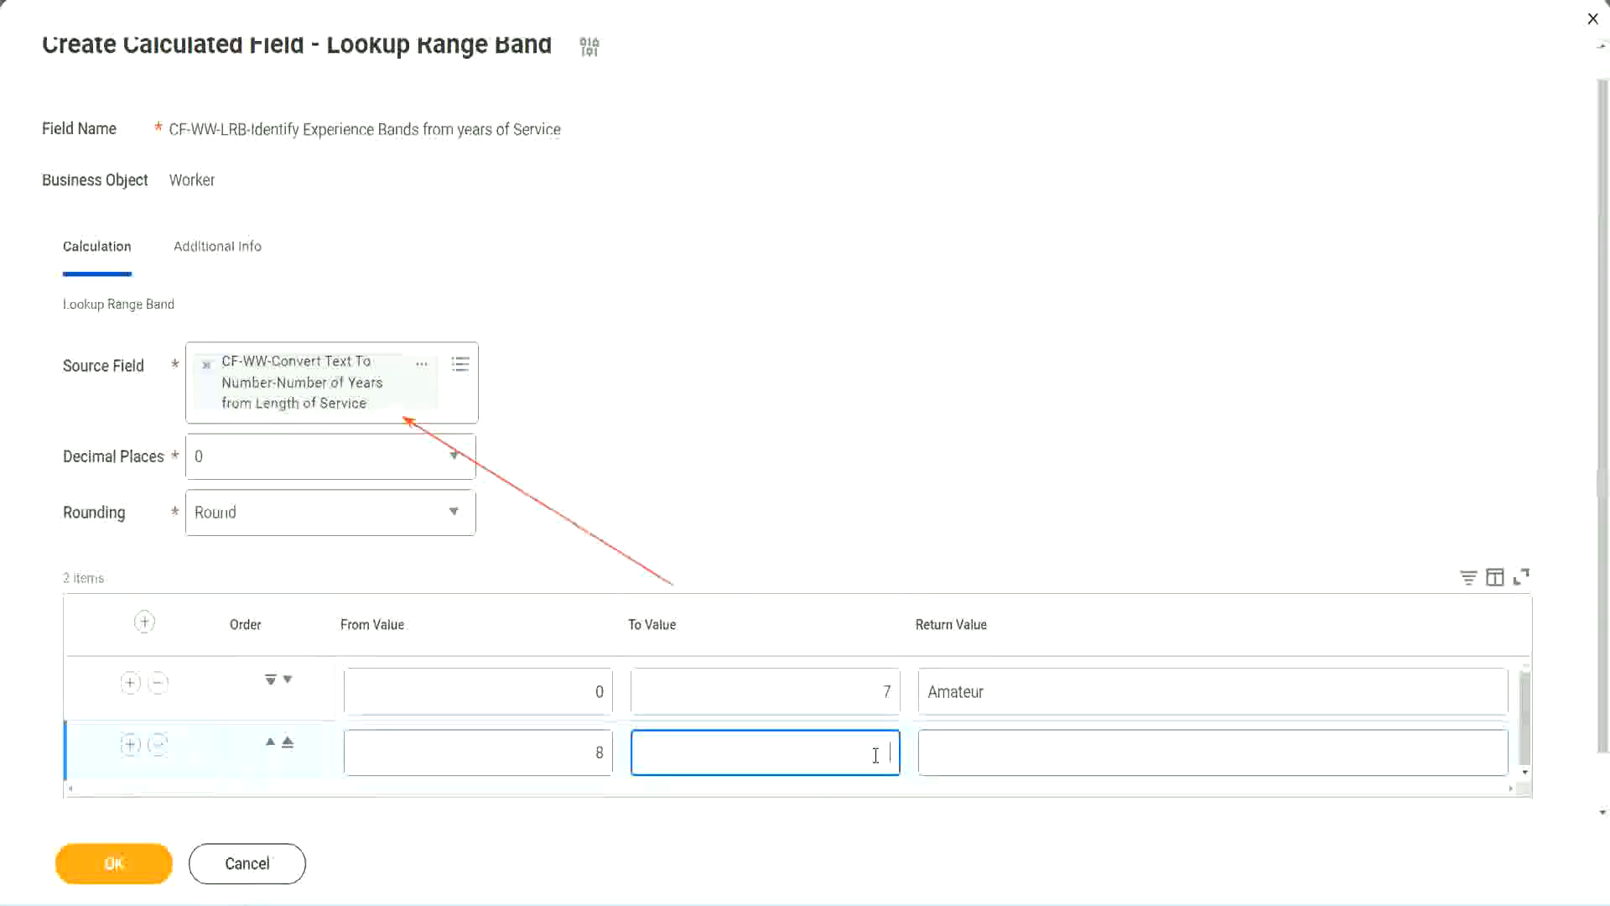
type("15")
left_click(993, 748)
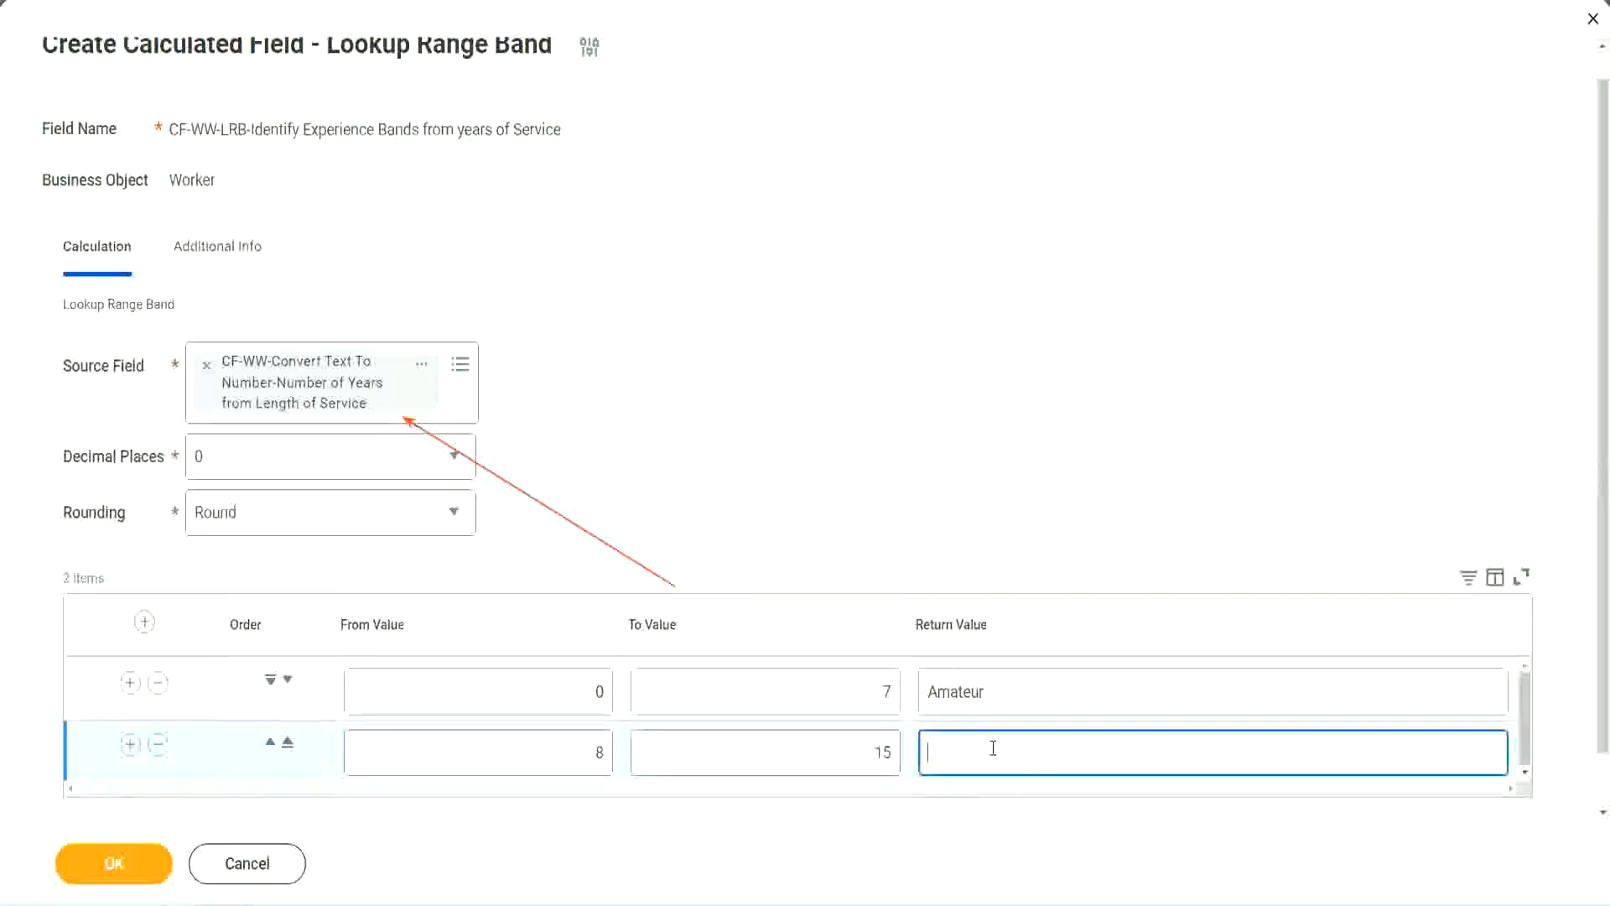
type("Experienced")
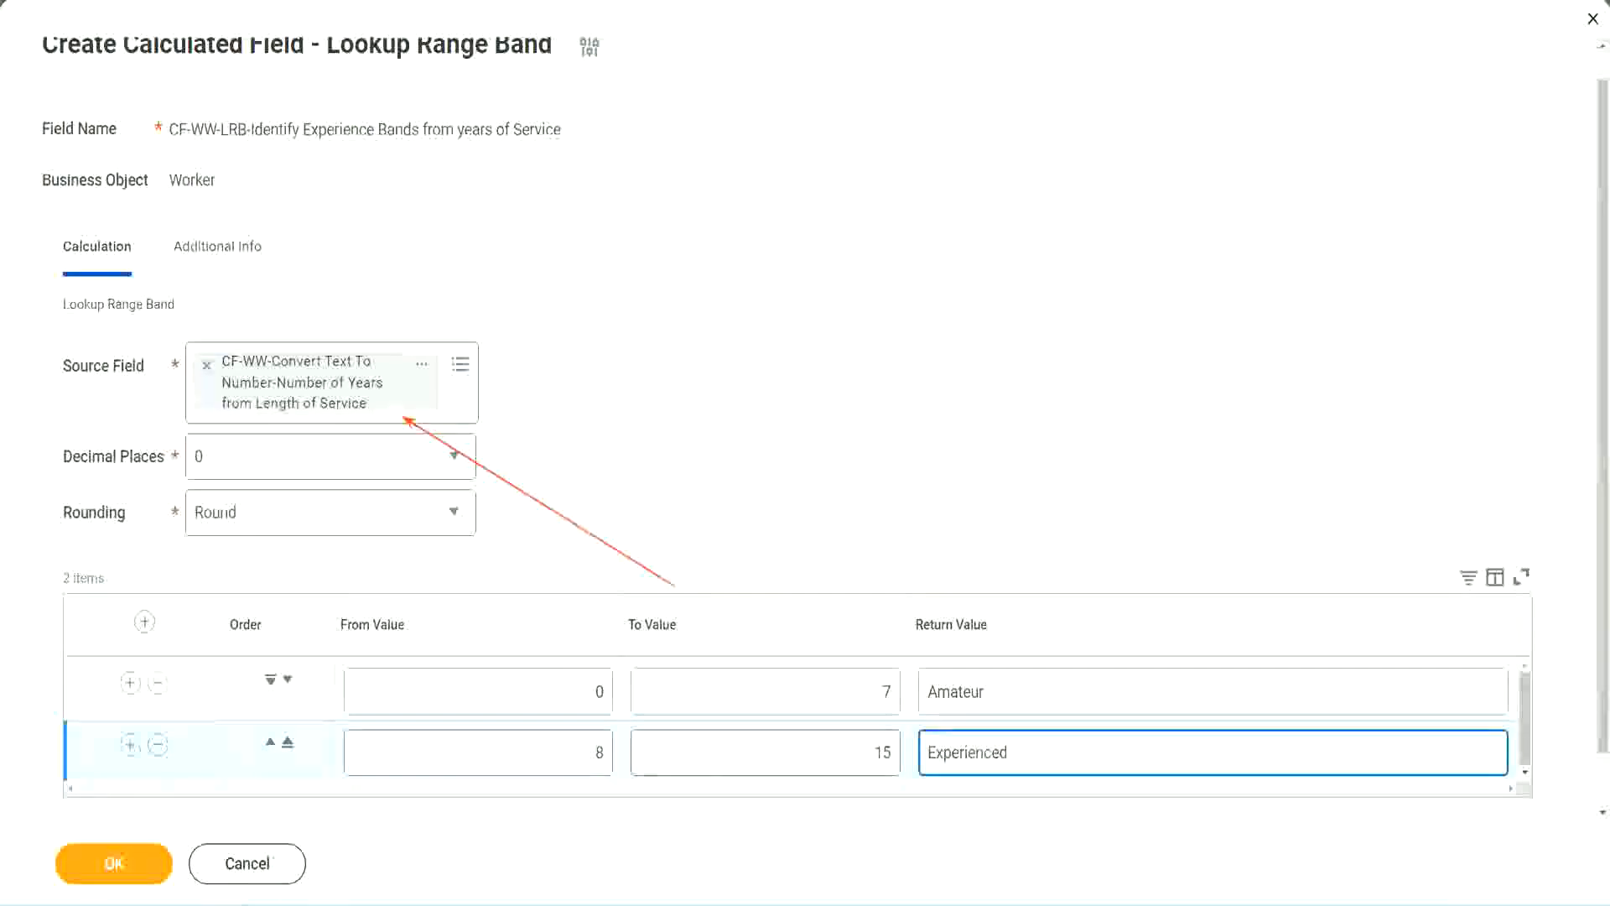
Step: Add a third range band row from 16 to 30 with the return value "Senior"
left_click(130, 745)
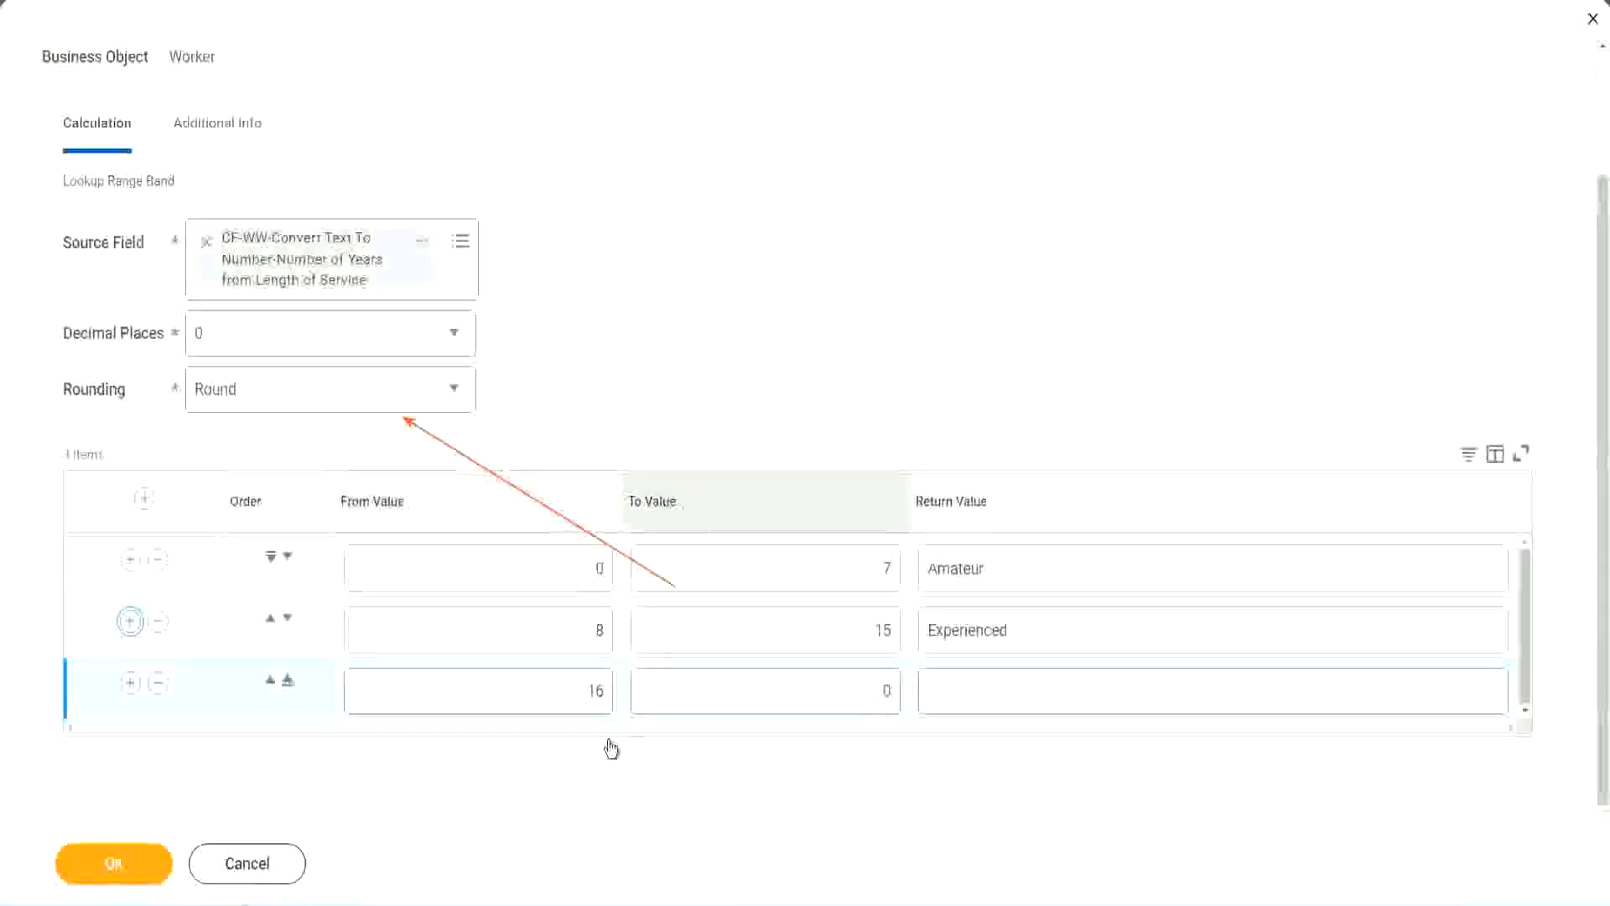
left_click(557, 698)
left_click(810, 692)
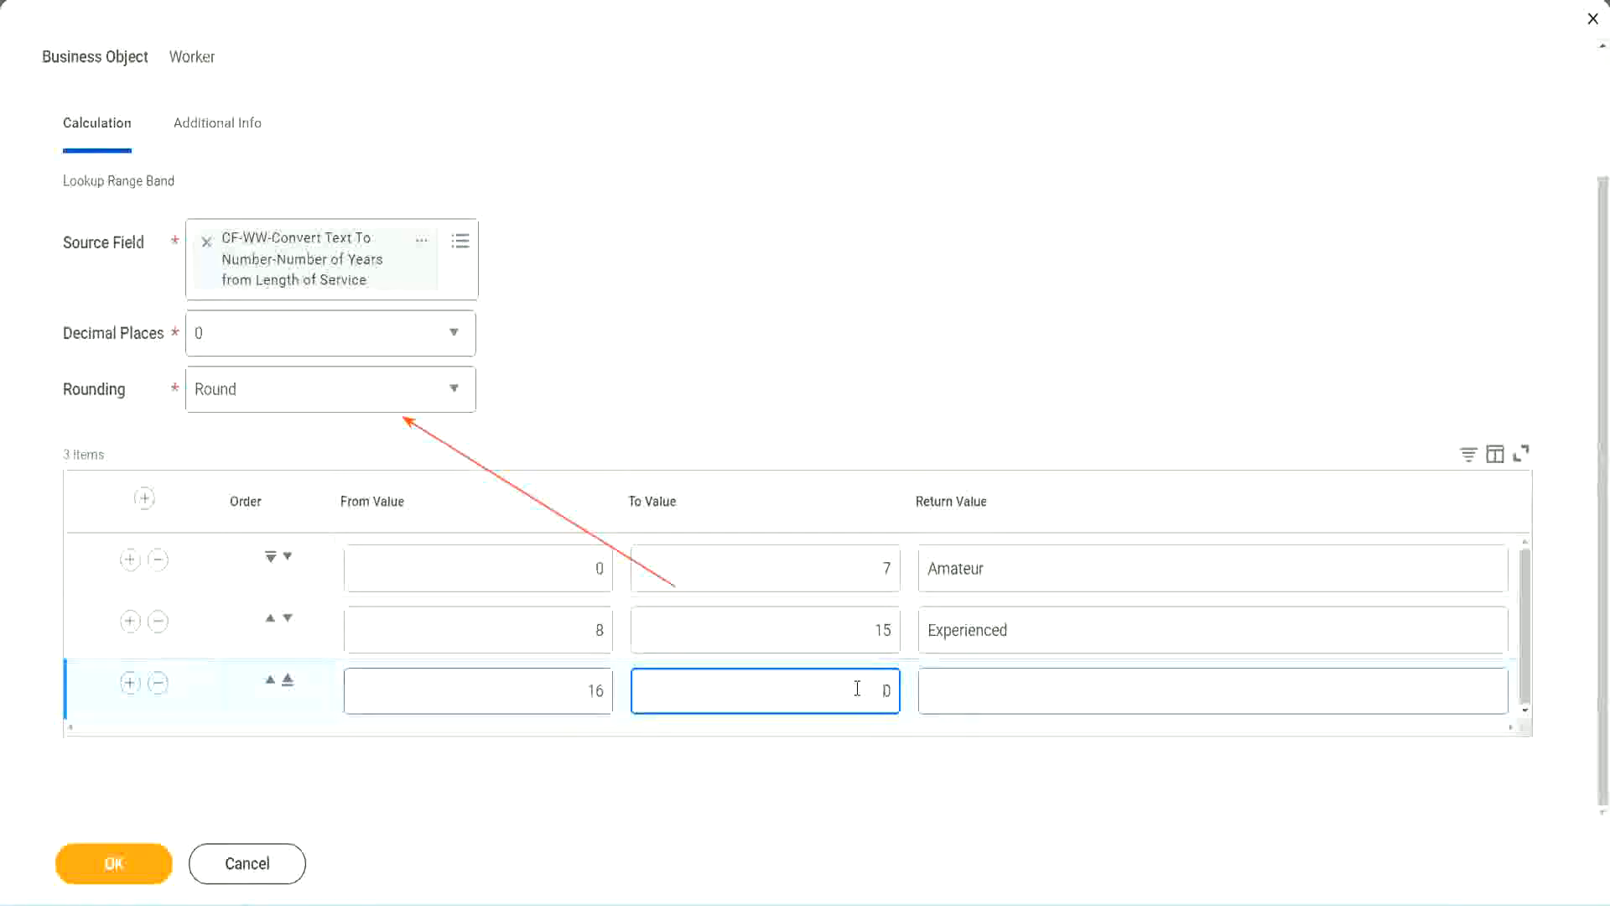
type("3")
key("Tab")
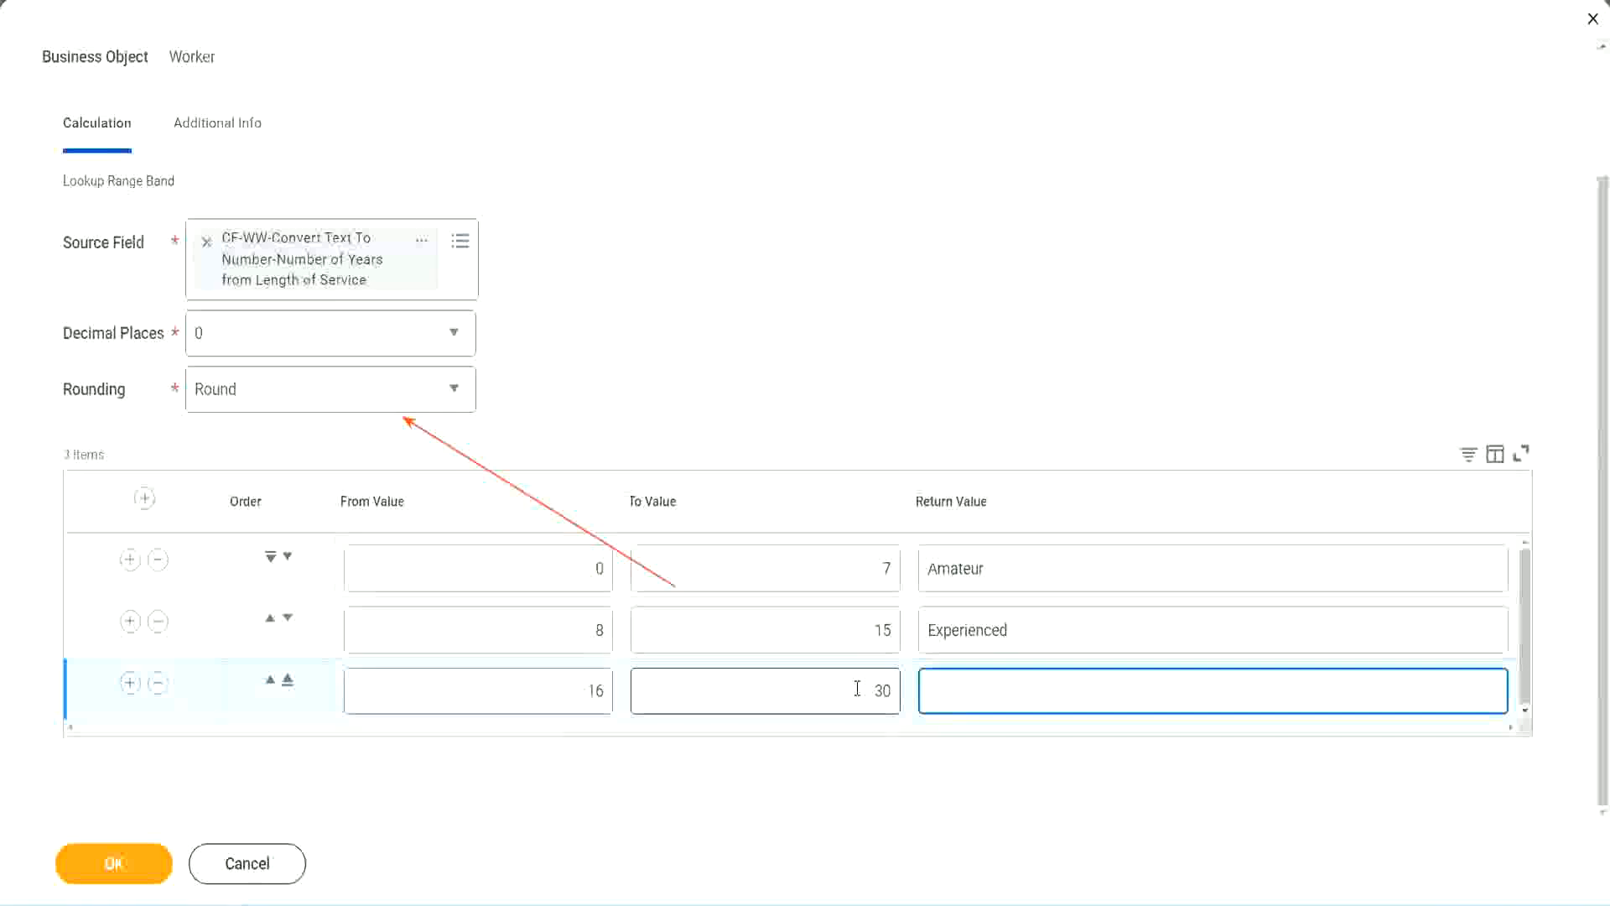
type("L")
key("BackSpace")
type("Senior")
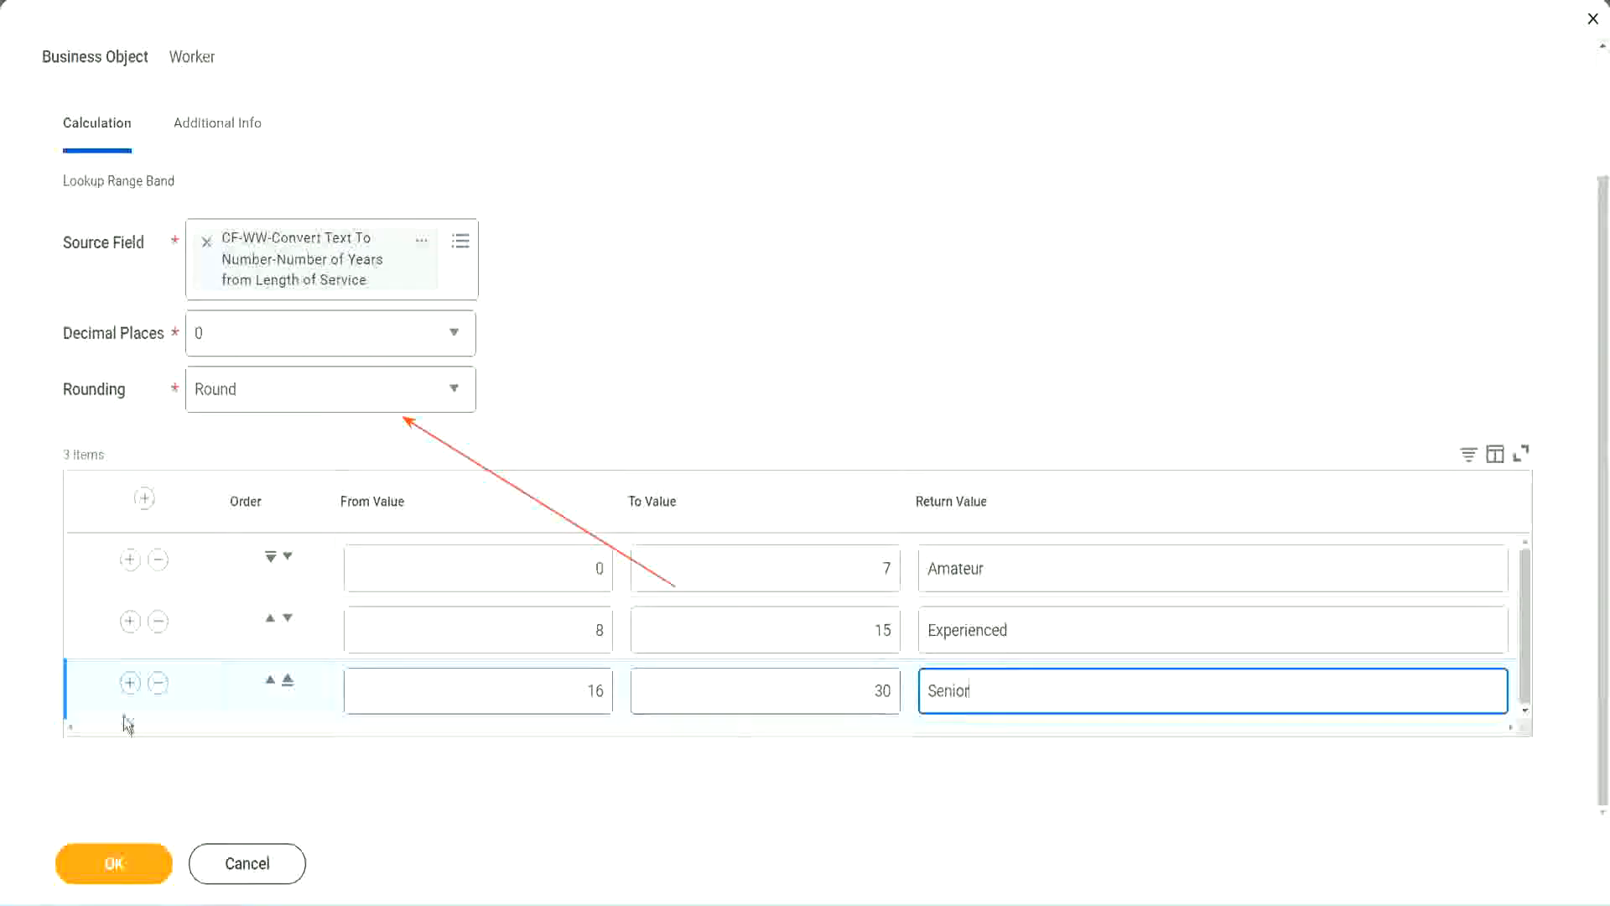
Step: Add a fourth range band row from 31 to 1000 with the return value "Legend"
left_click(129, 683)
scroll(302, 647, "down", 1)
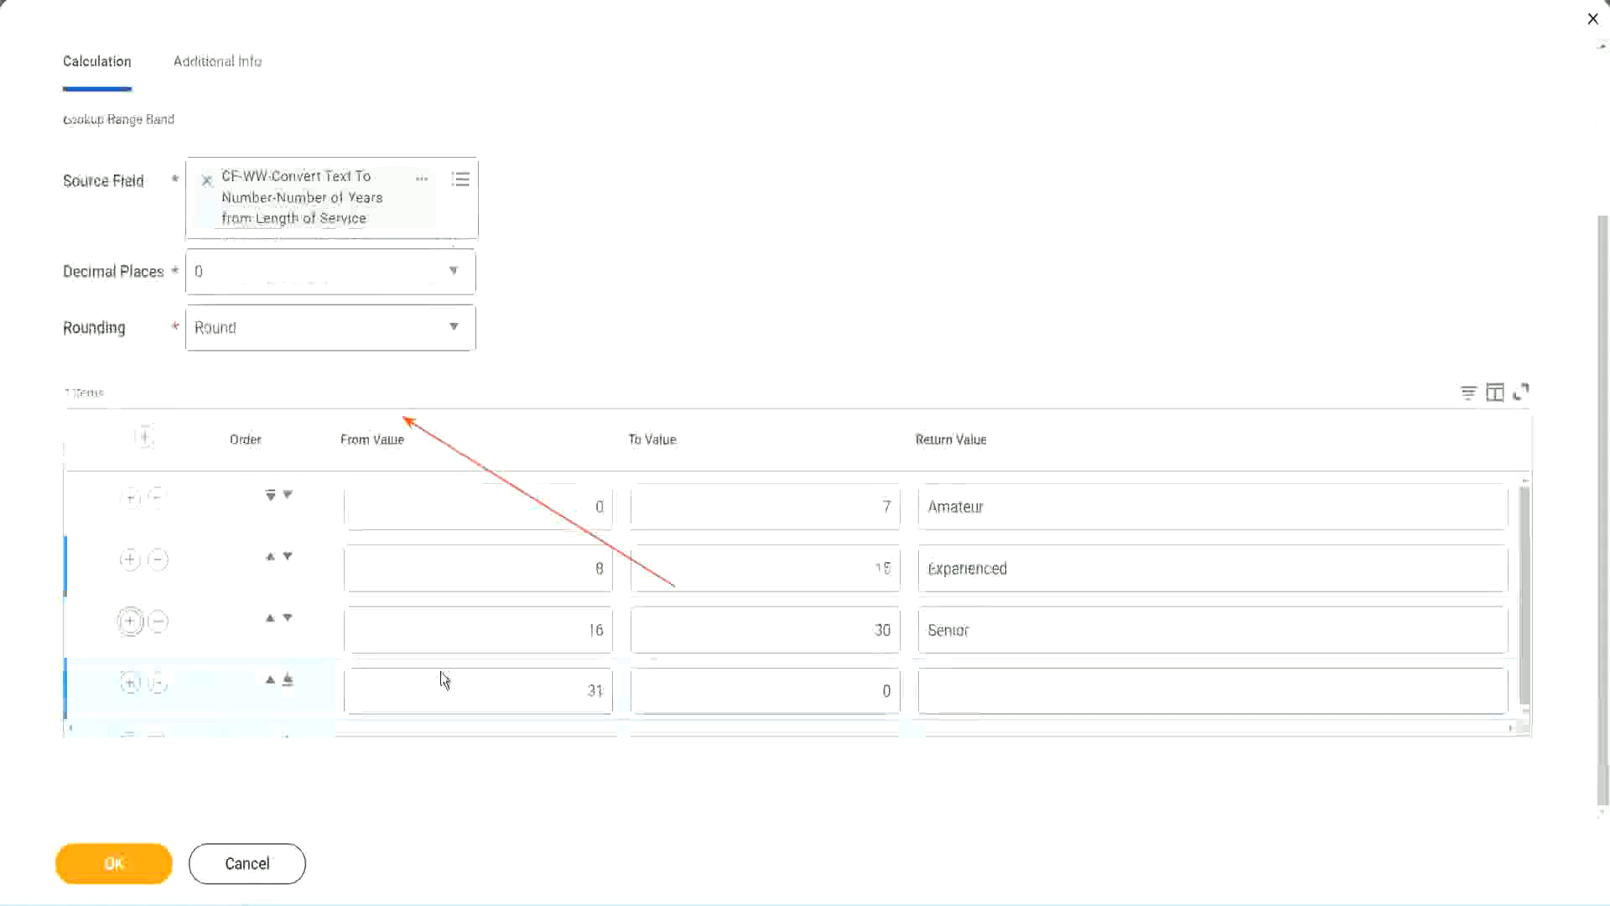
double_click(602, 688)
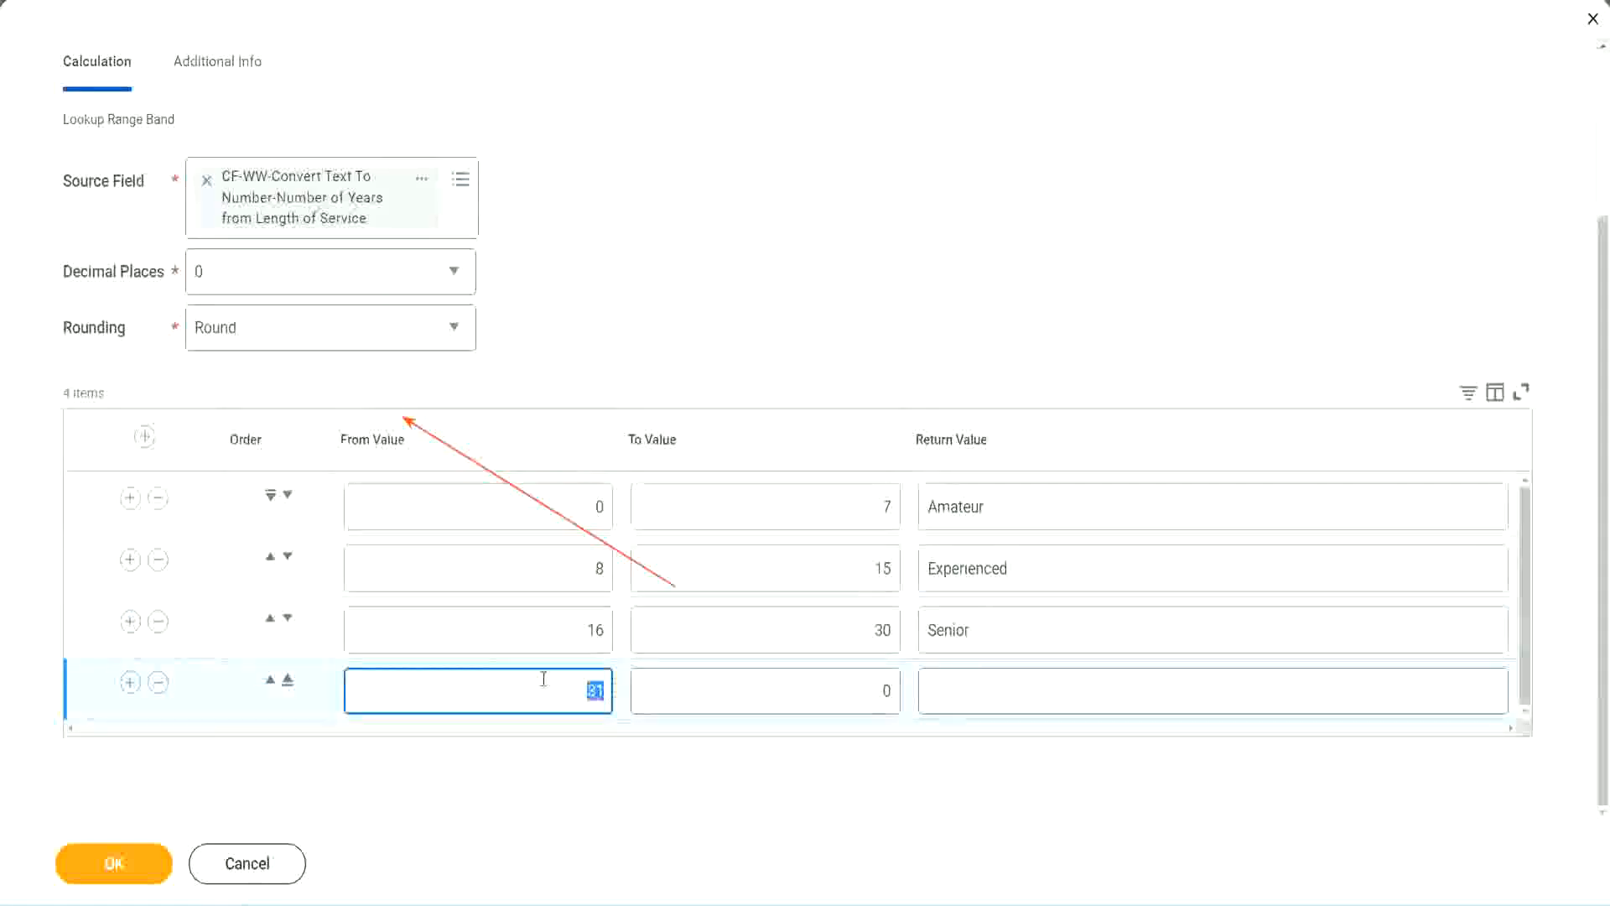
left_click(867, 692)
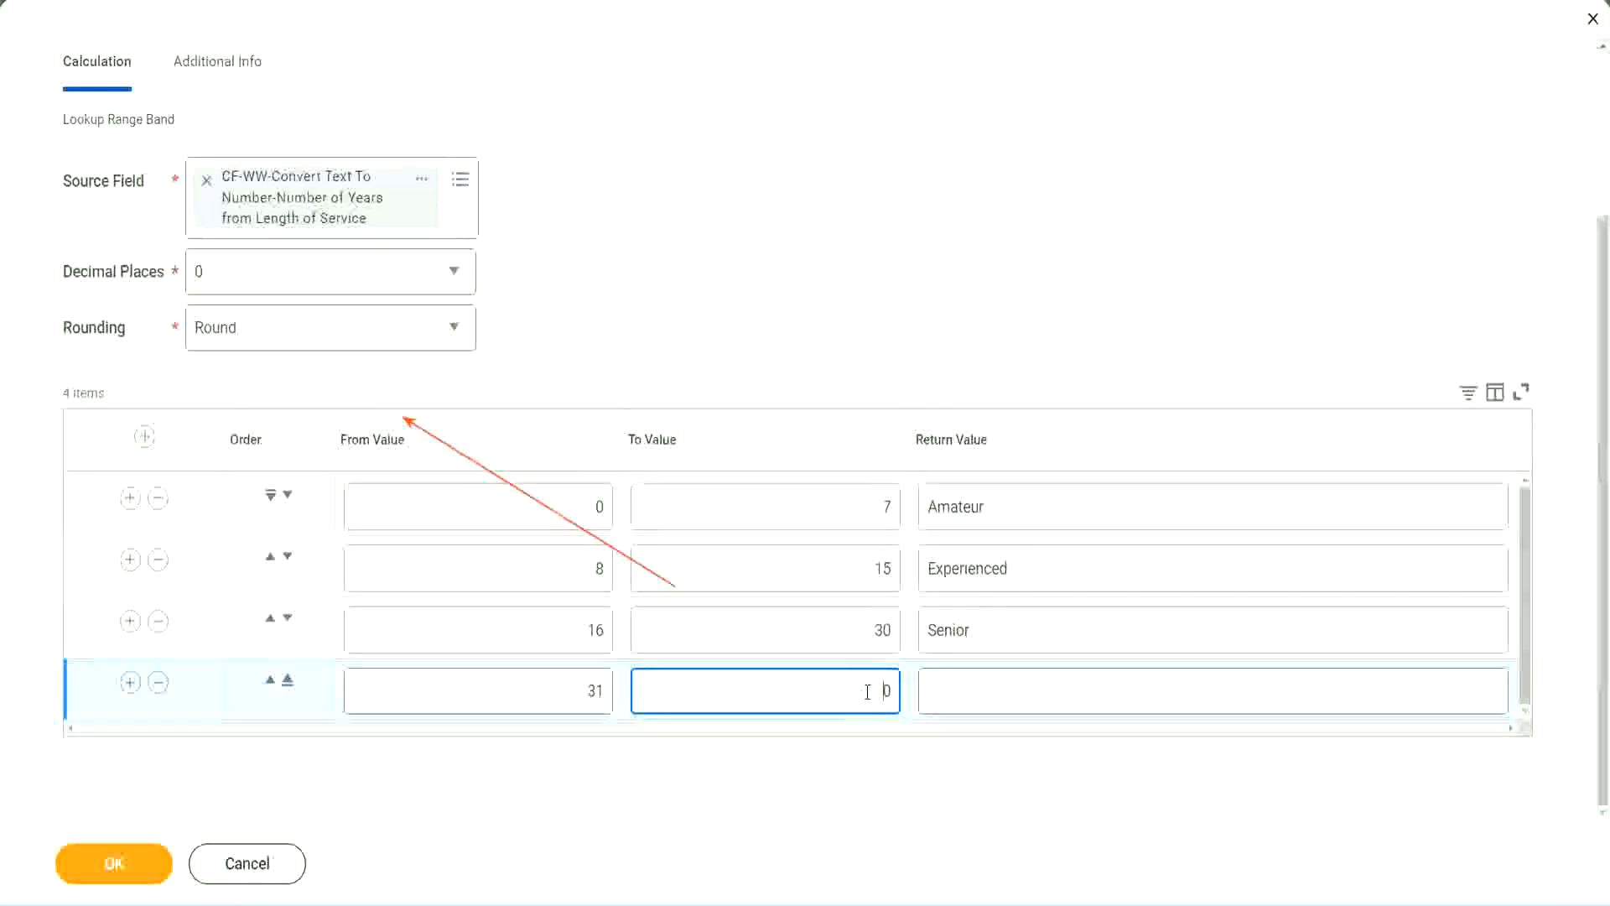
type("1000")
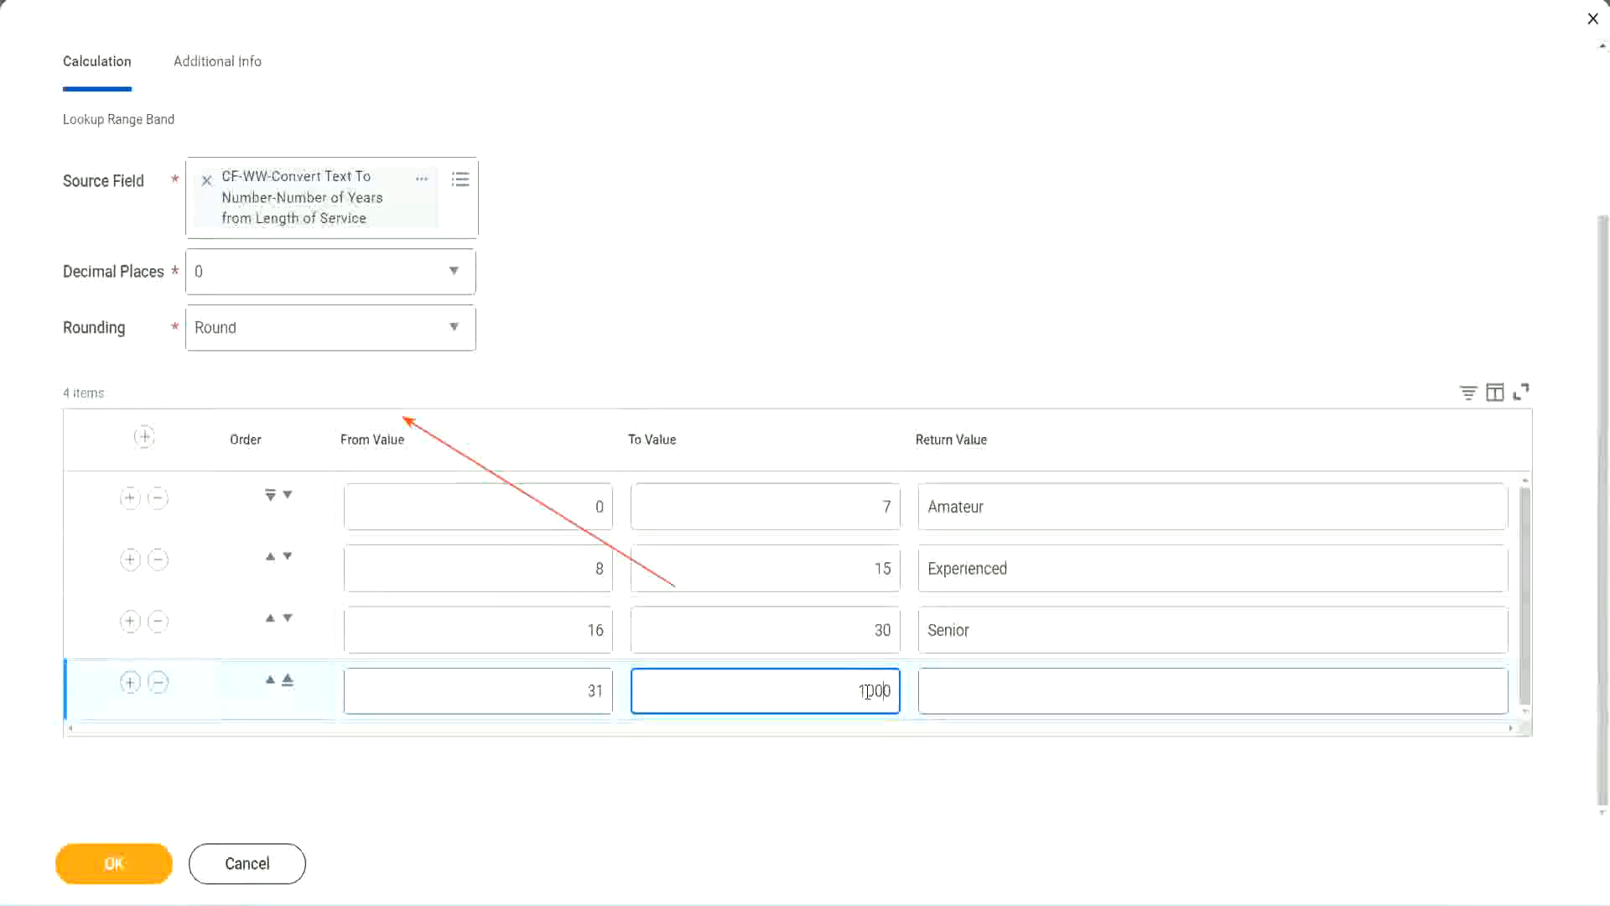
left_click_drag(836, 684, 934, 682)
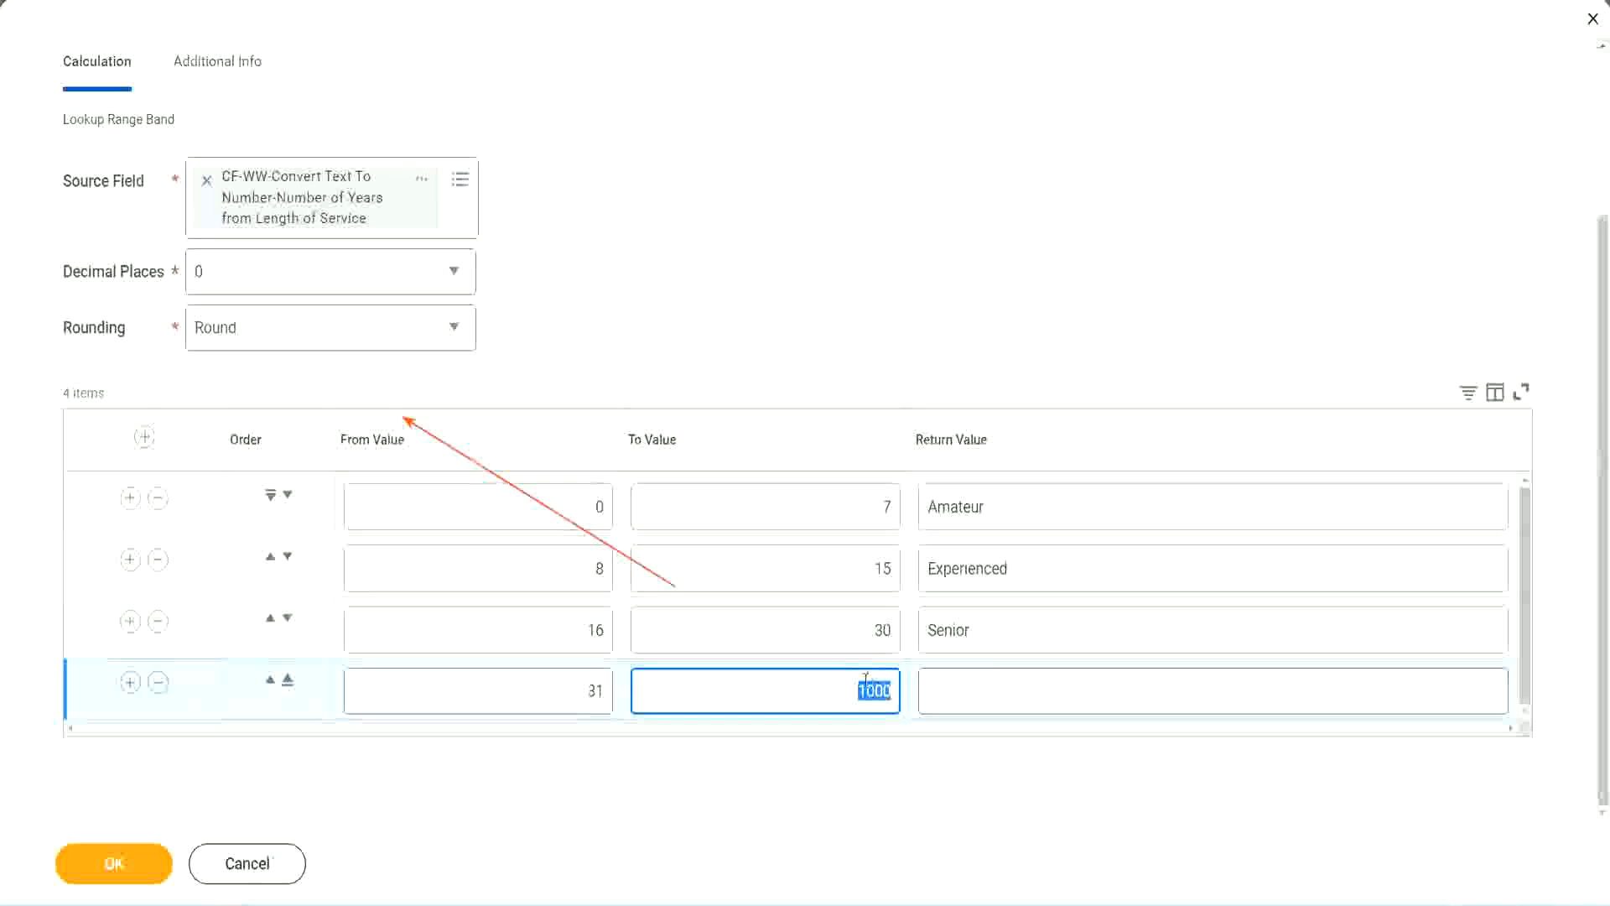
left_click_drag(846, 683, 902, 686)
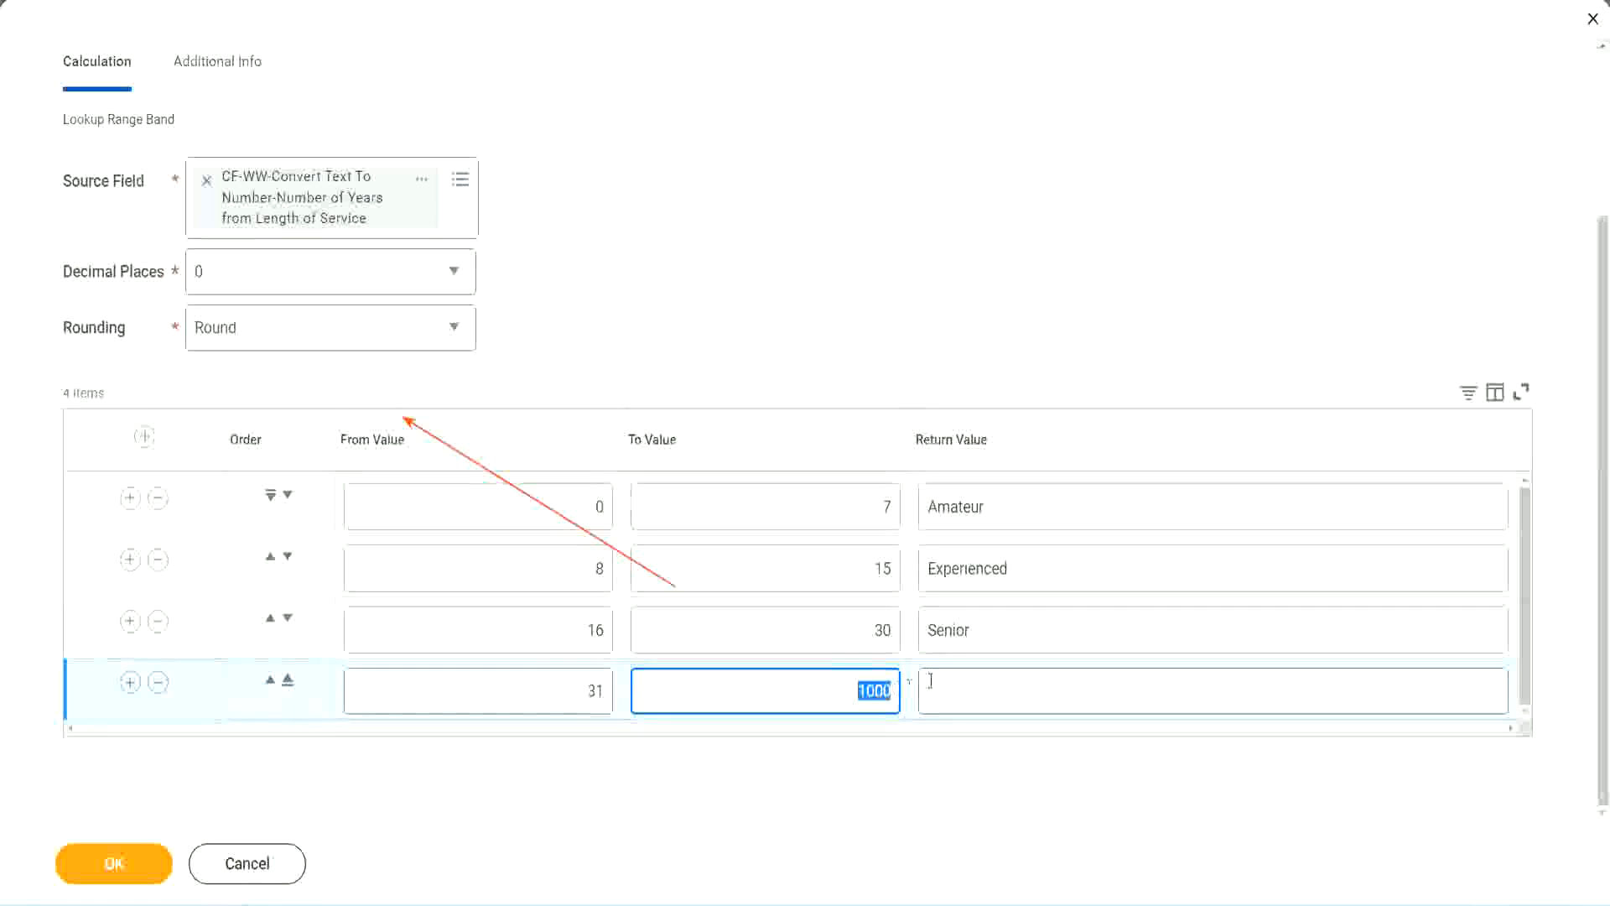
left_click(1005, 692)
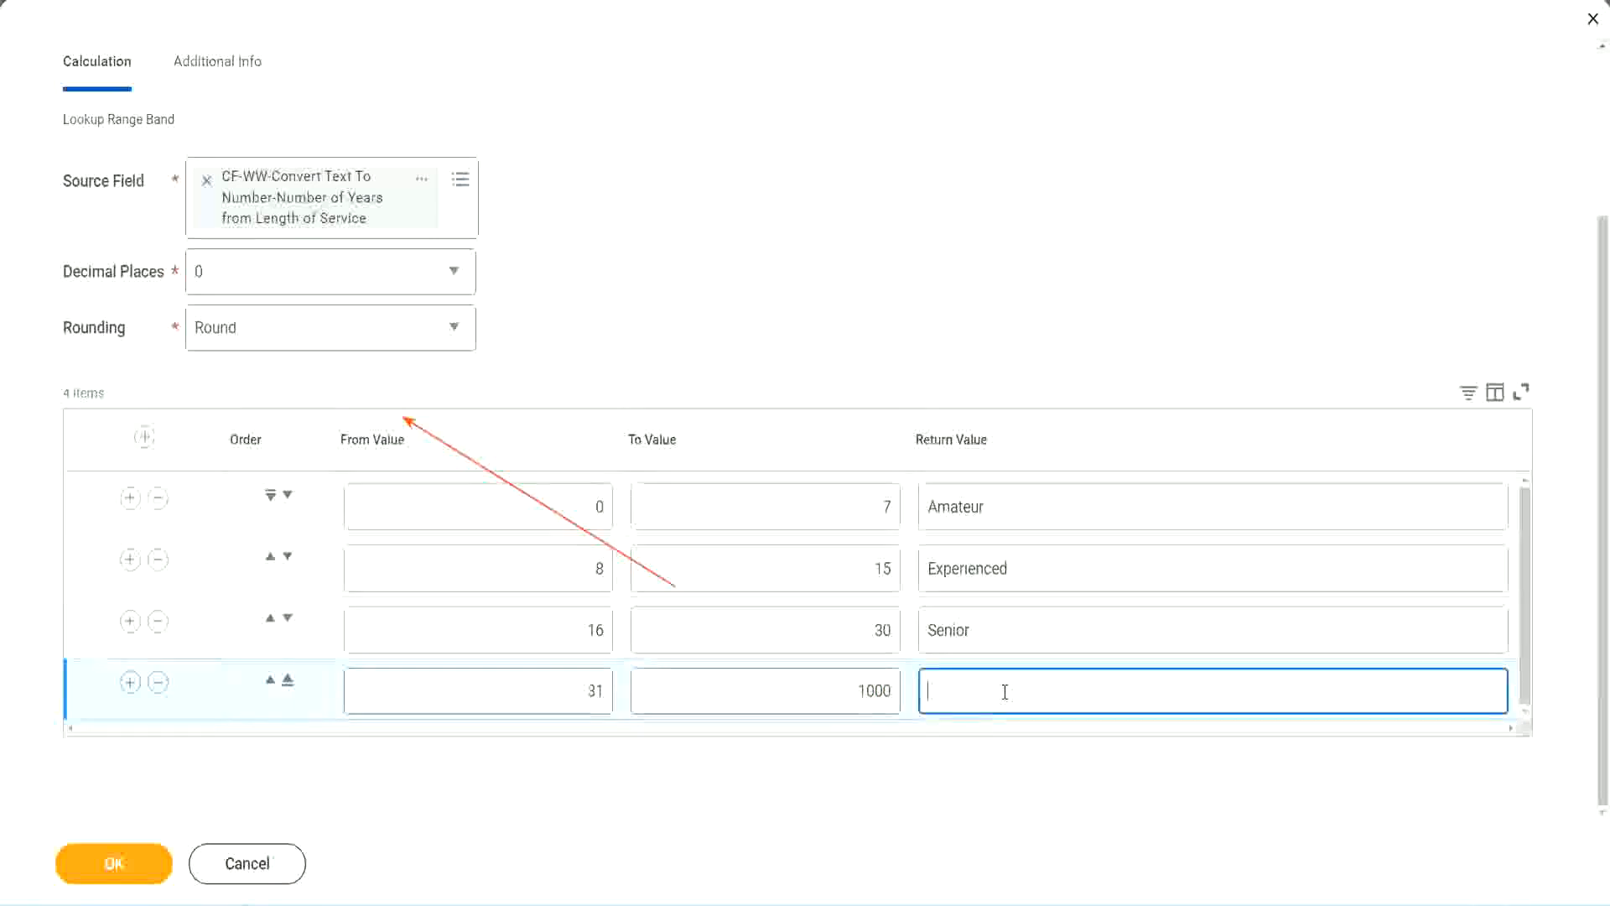
type("Legend")
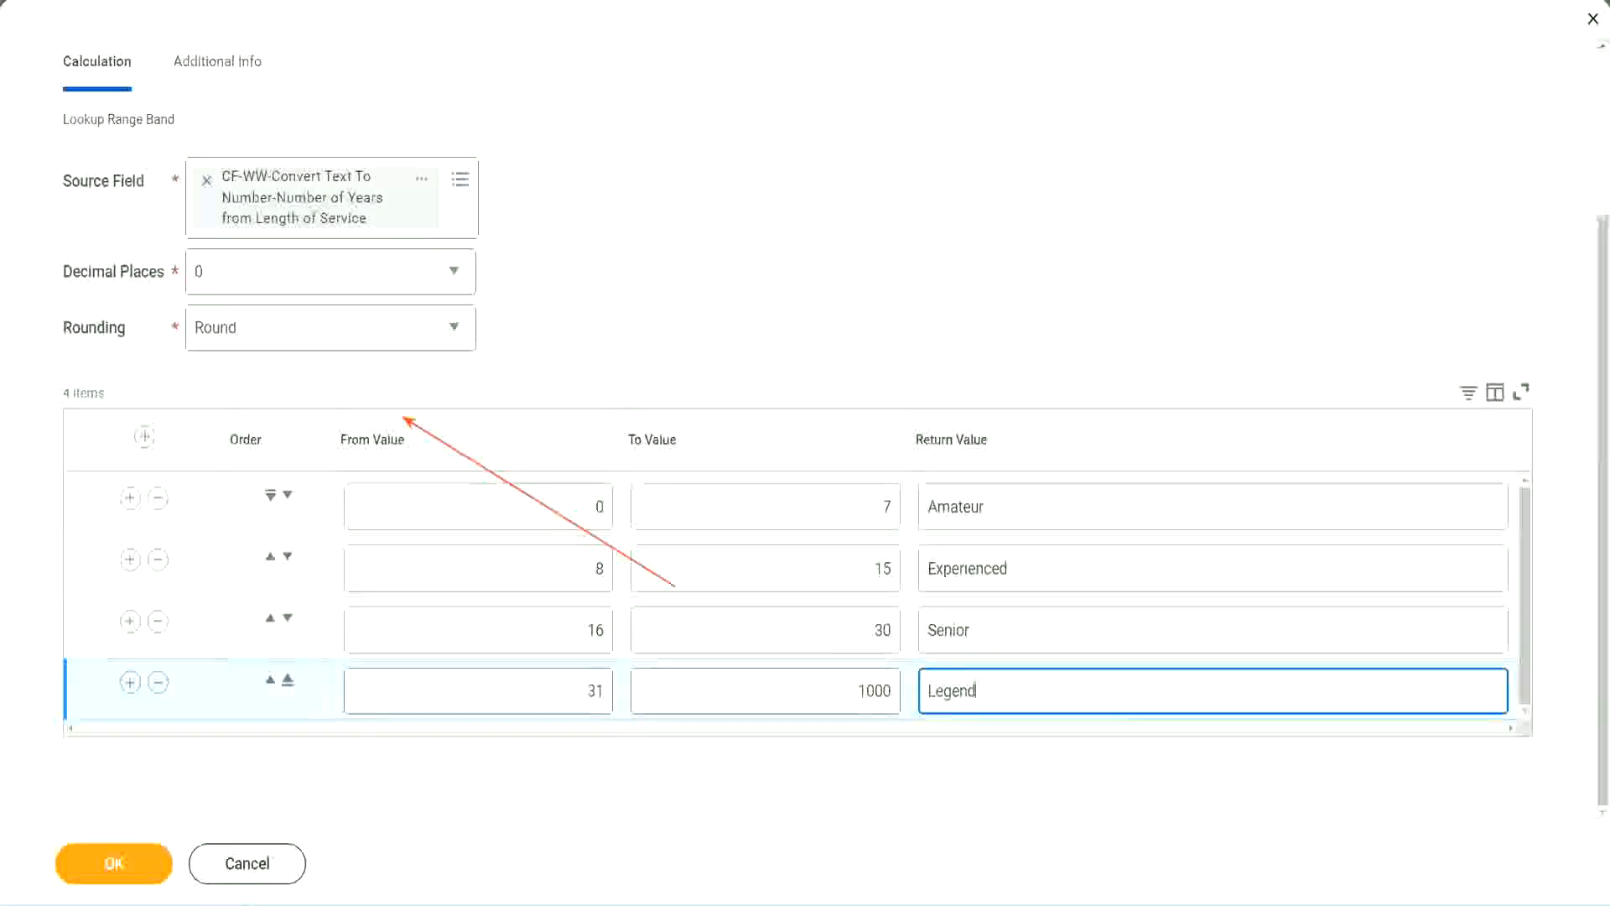
left_click(755, 283)
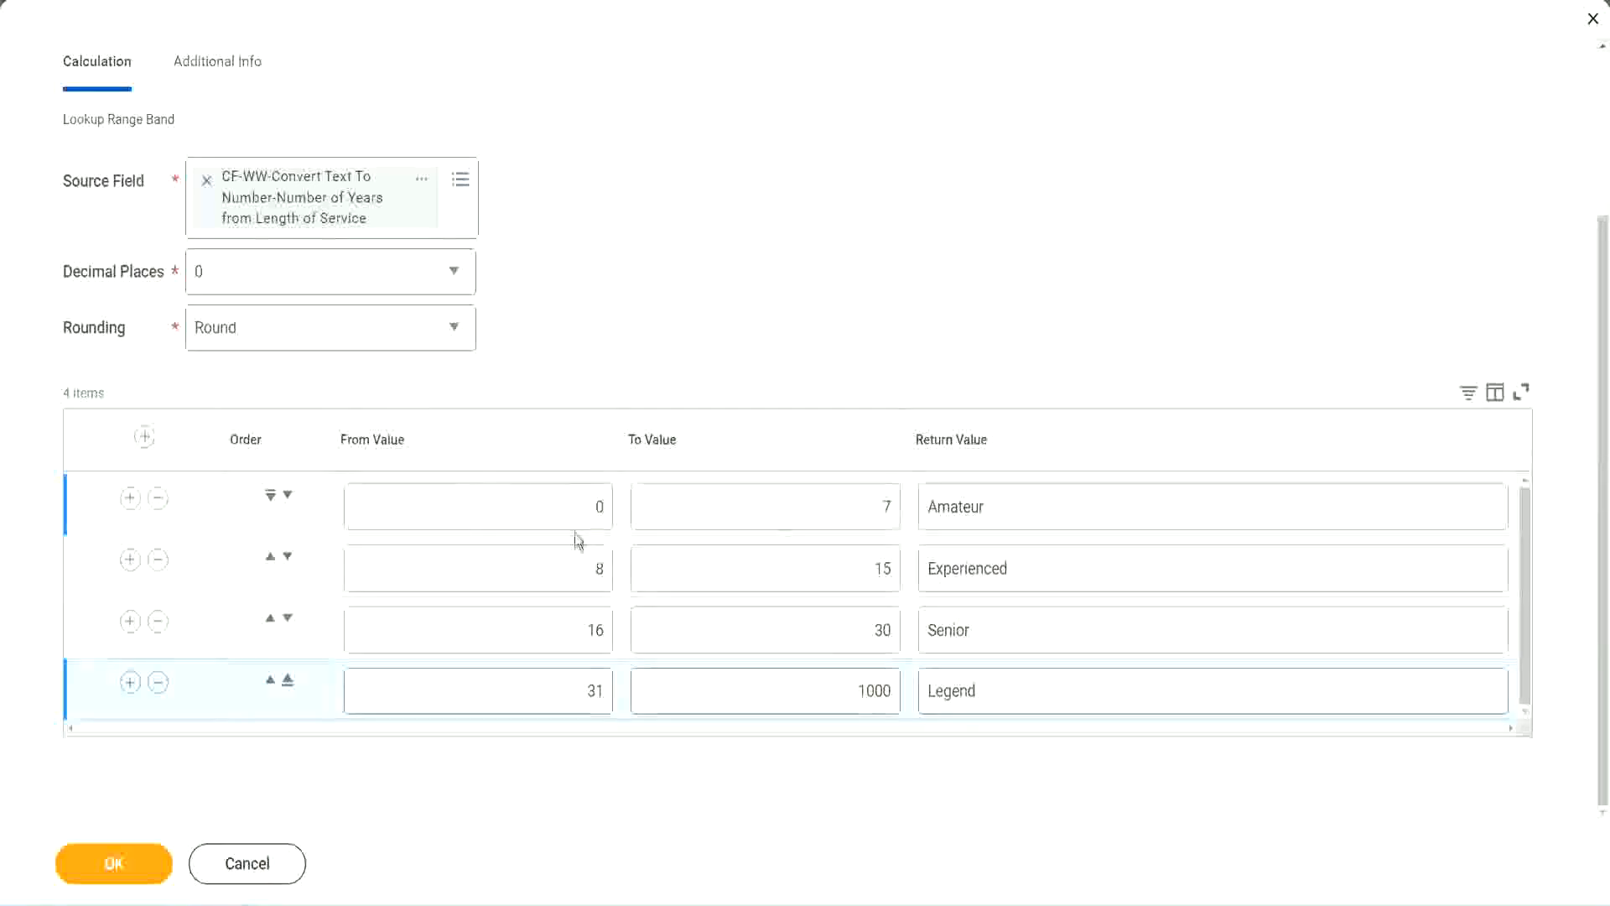
Step: Review the from, to and return values of the four range band rows
left_click(1045, 503)
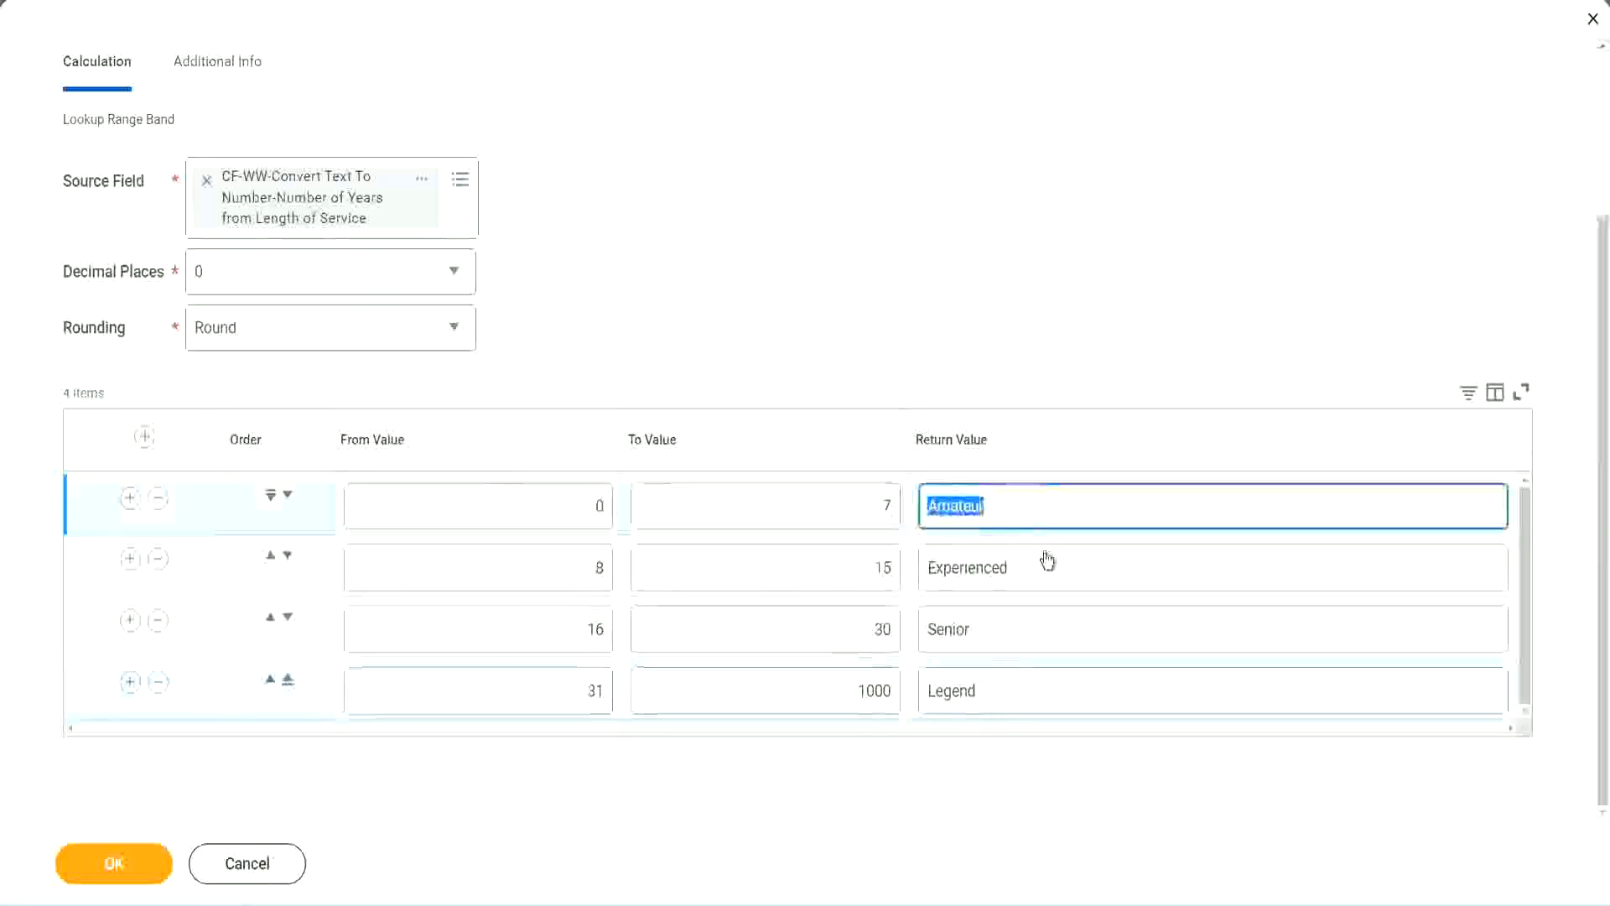
left_click(1029, 578)
left_click(1018, 644)
left_click(1015, 692)
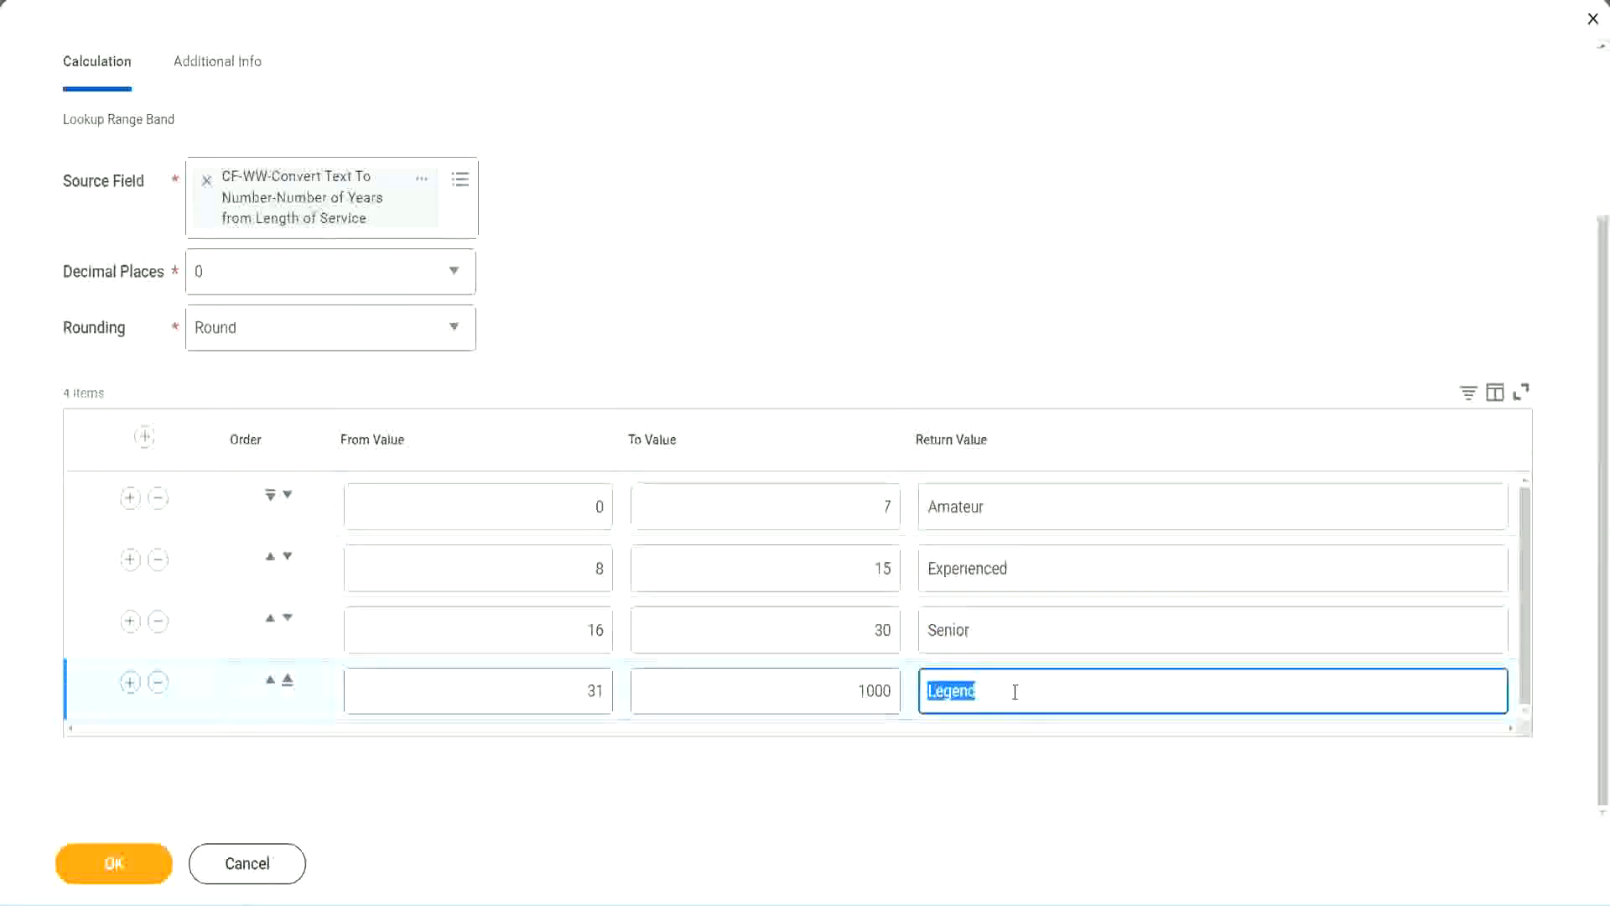
left_click(520, 510)
left_click(824, 493)
left_click(1055, 516)
left_click(1043, 578)
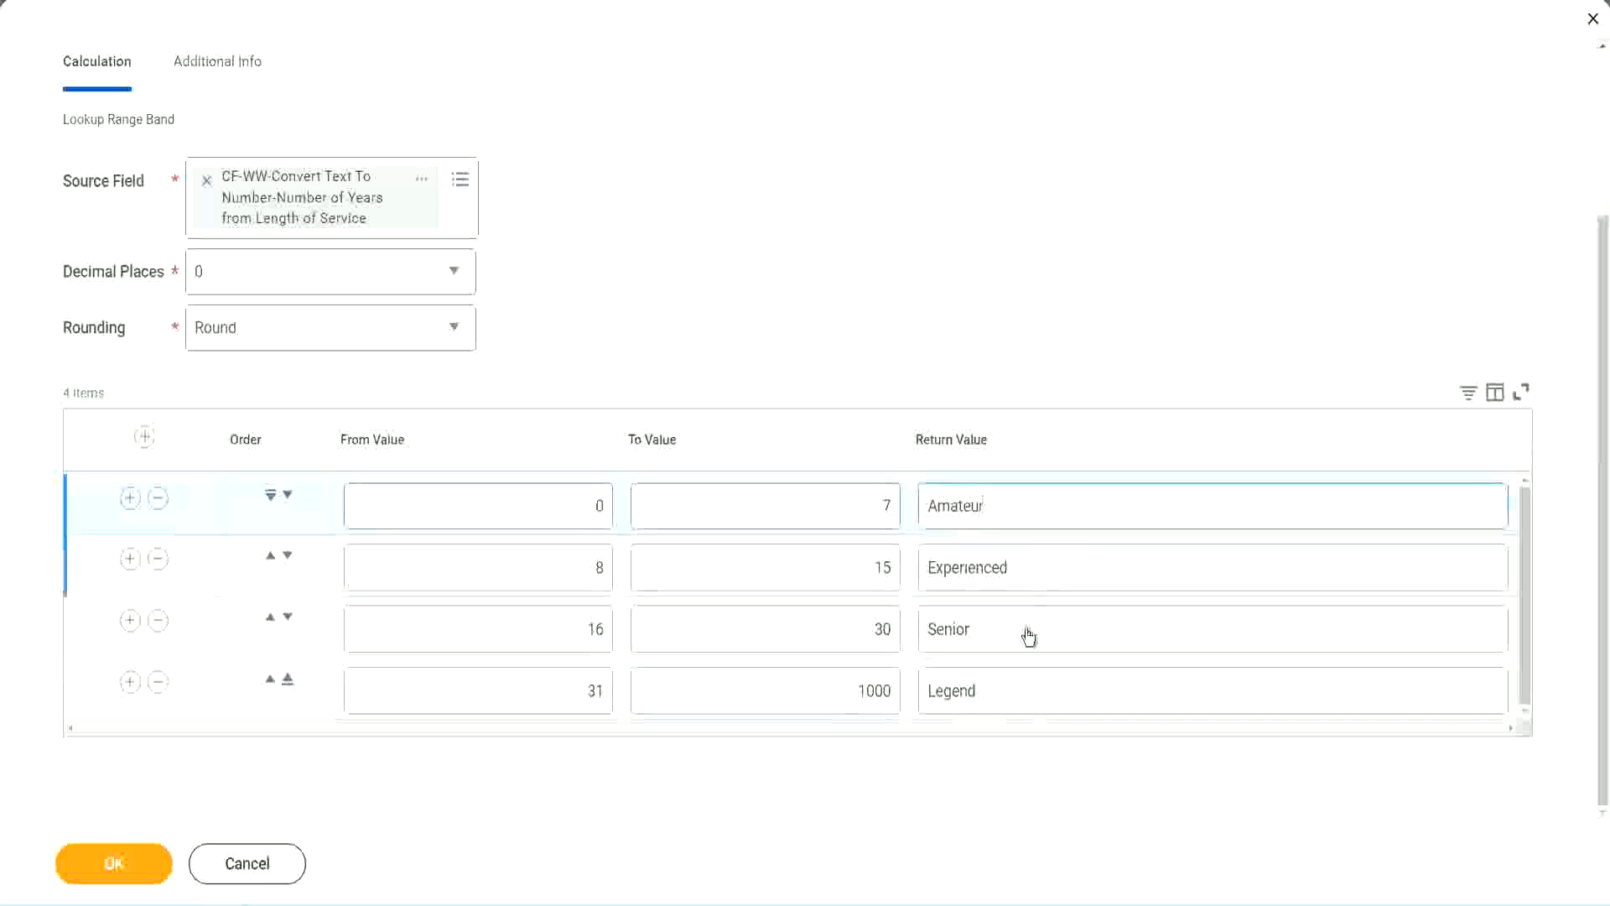
left_click(1027, 636)
left_click(1013, 685)
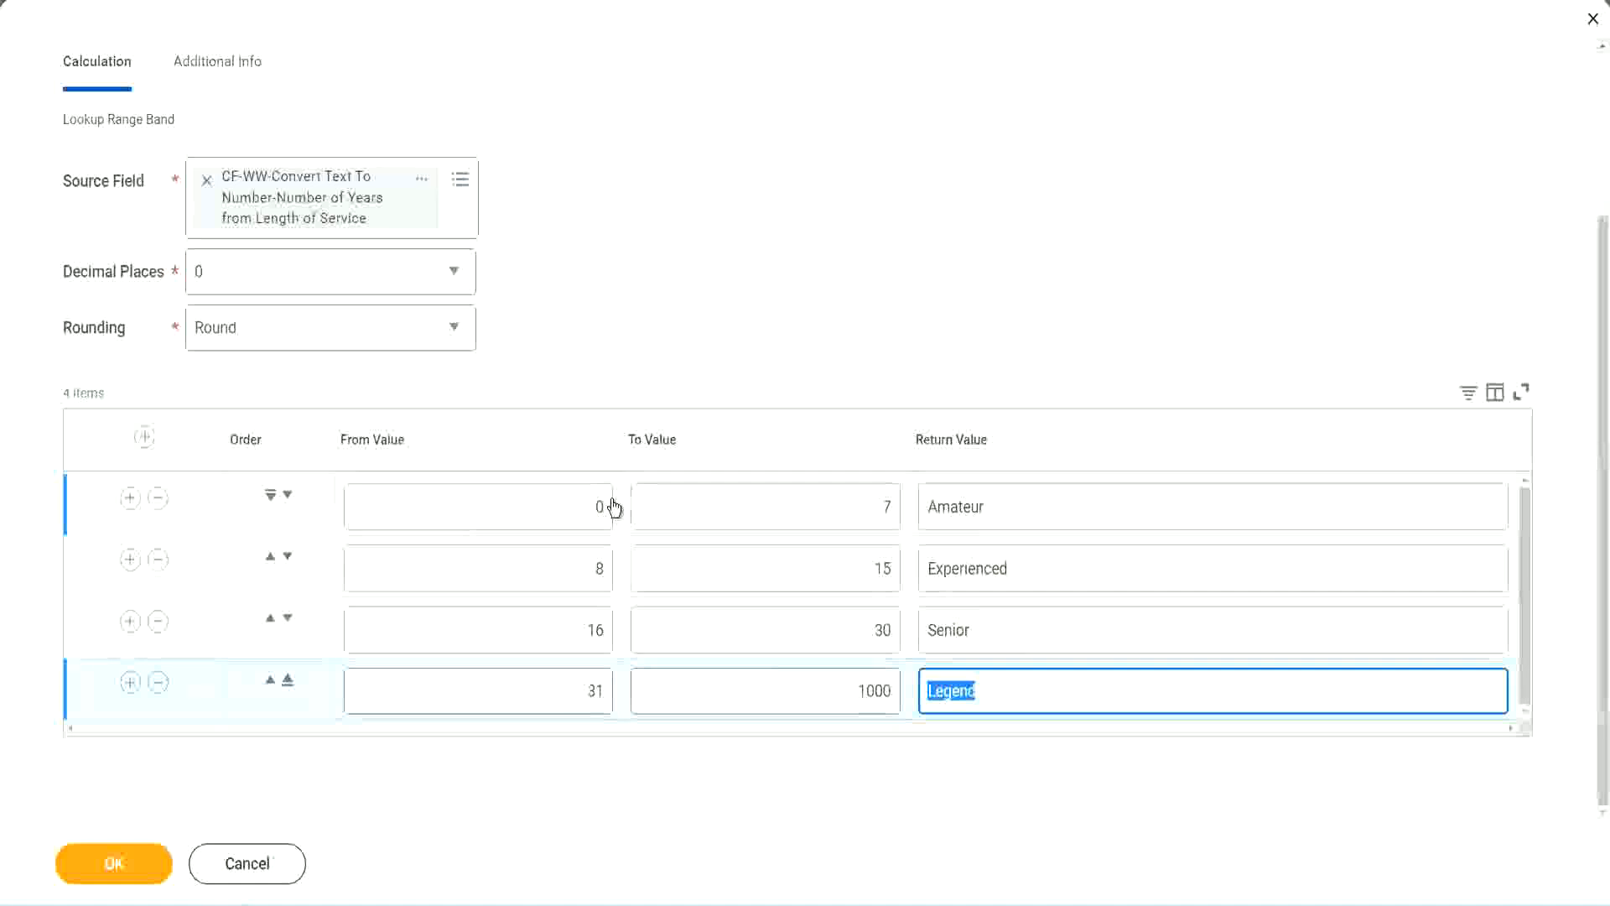
left_click(783, 413)
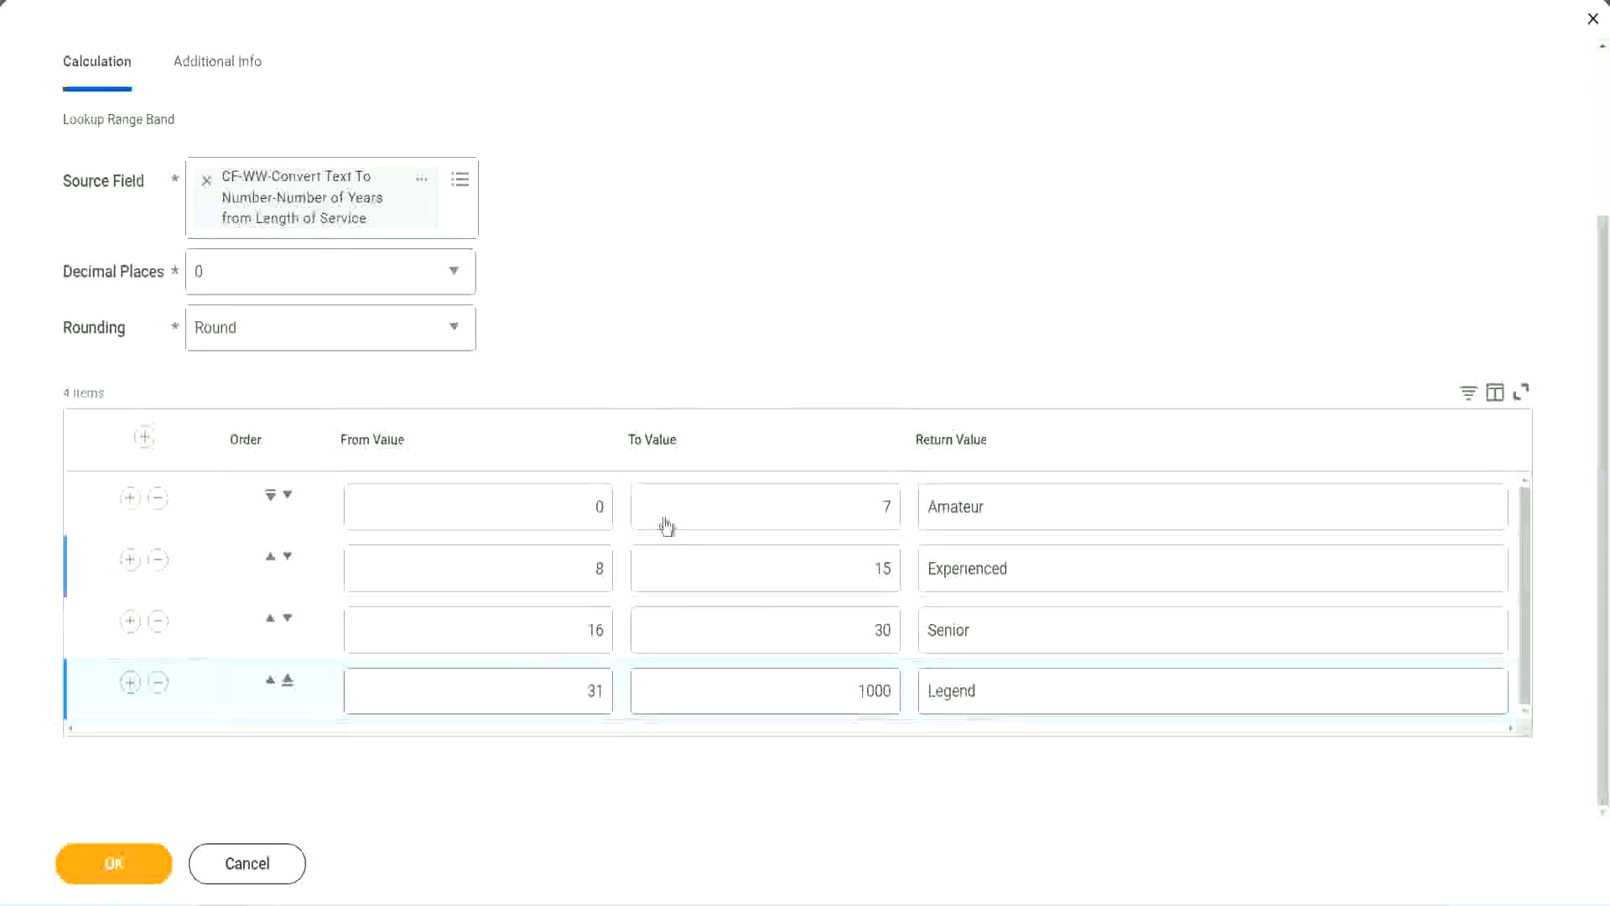
Step: Save the Lookup Range Band calculated field and copy its name from the save confirmation
left_click(112, 862)
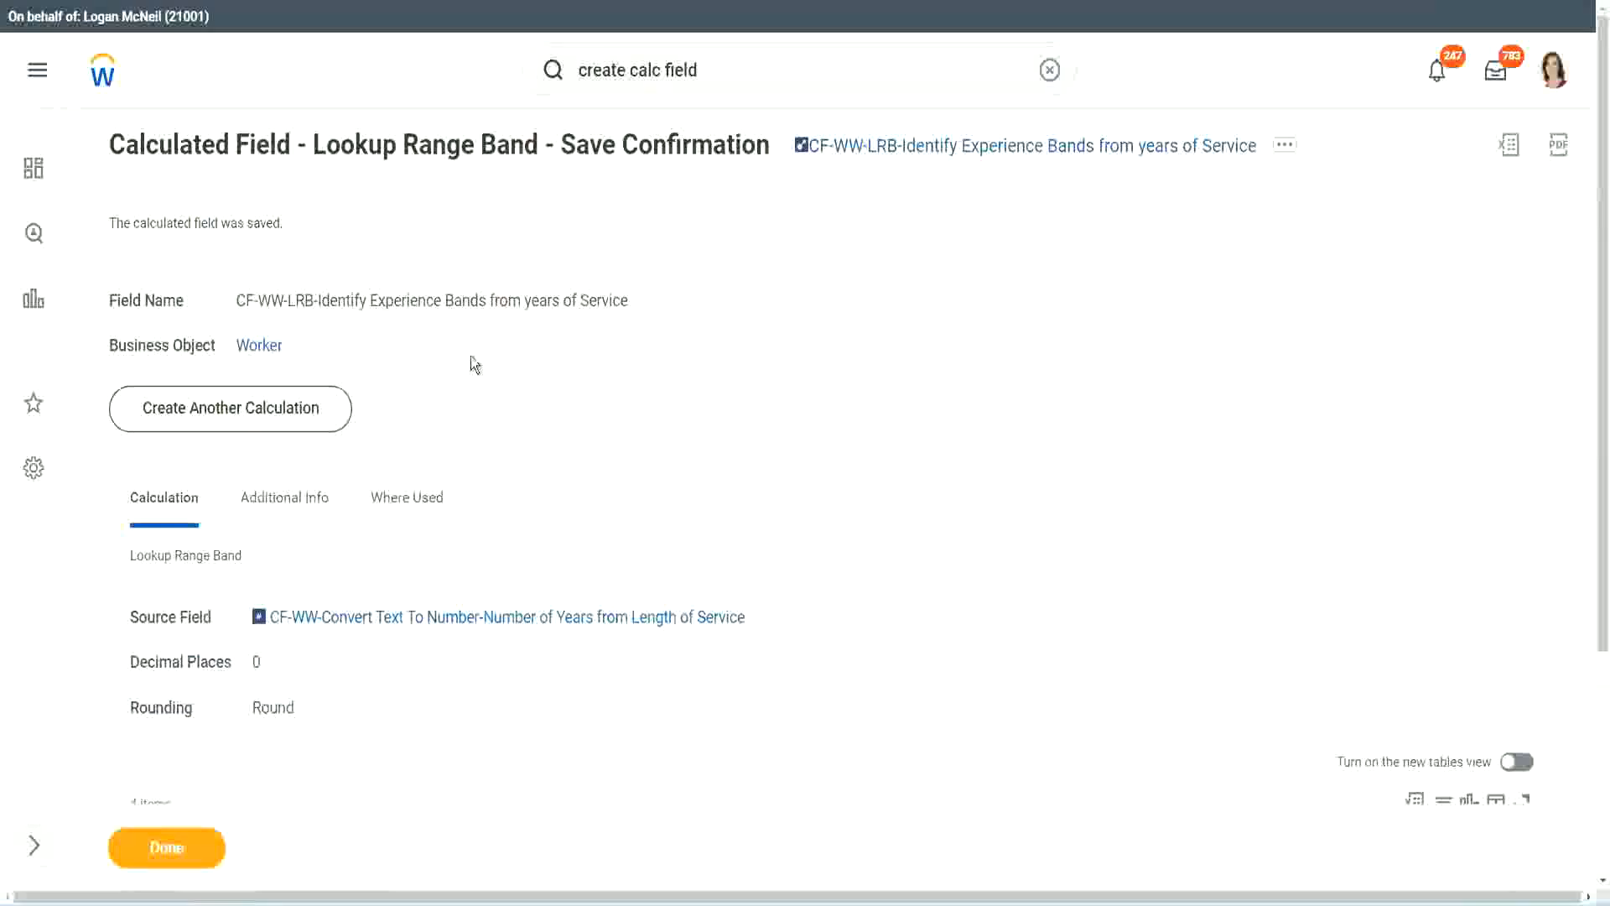
right_click(937, 153)
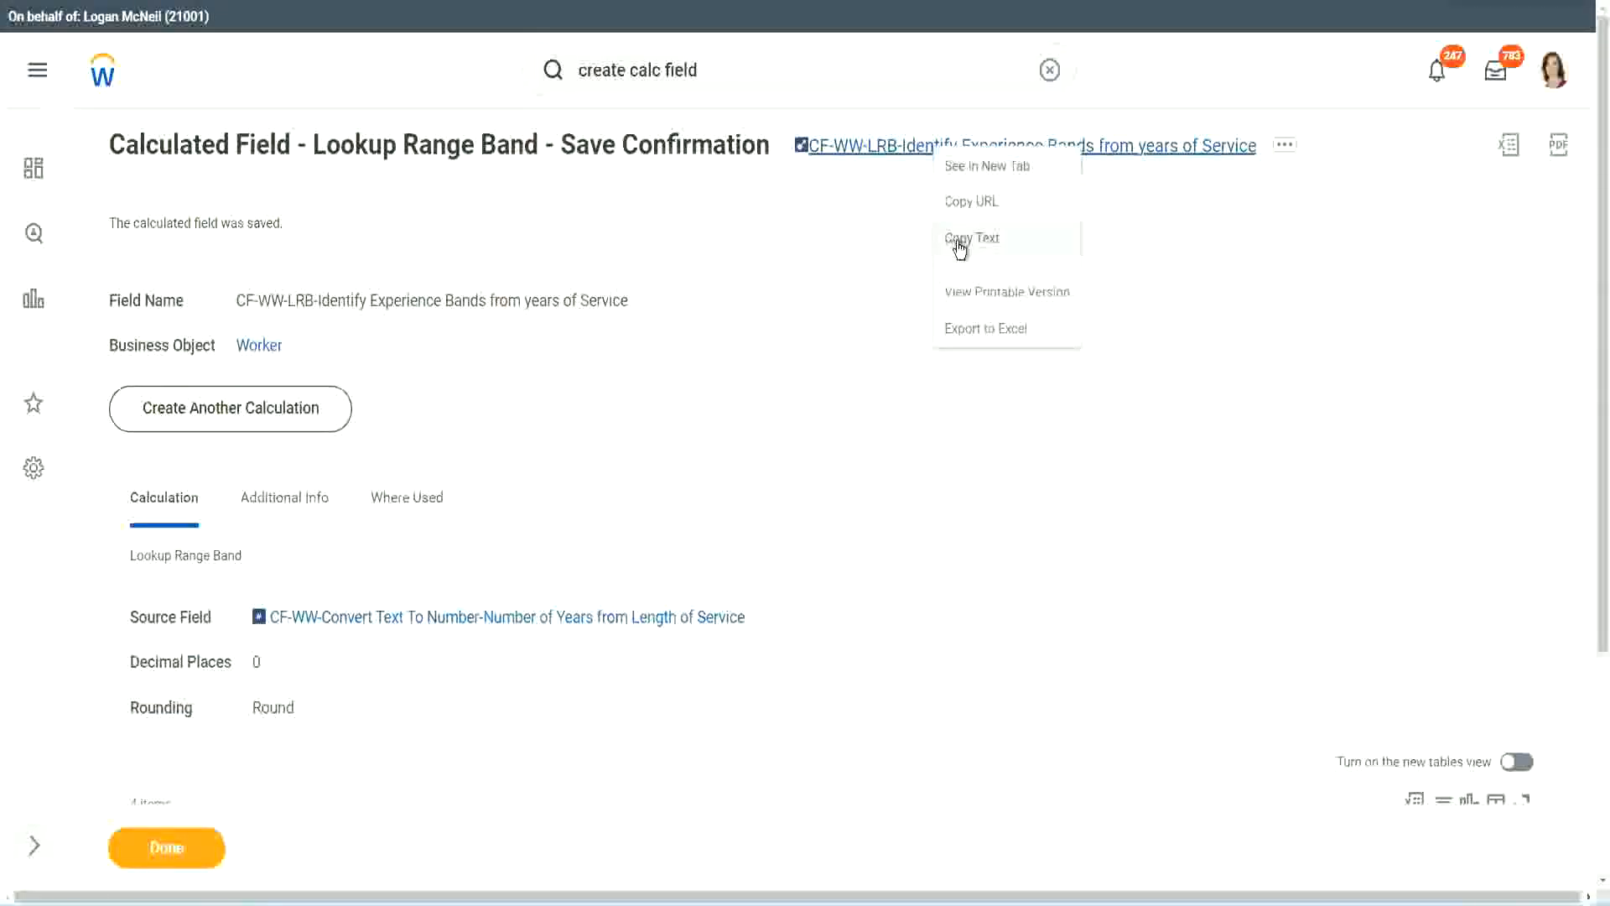
left_click(953, 251)
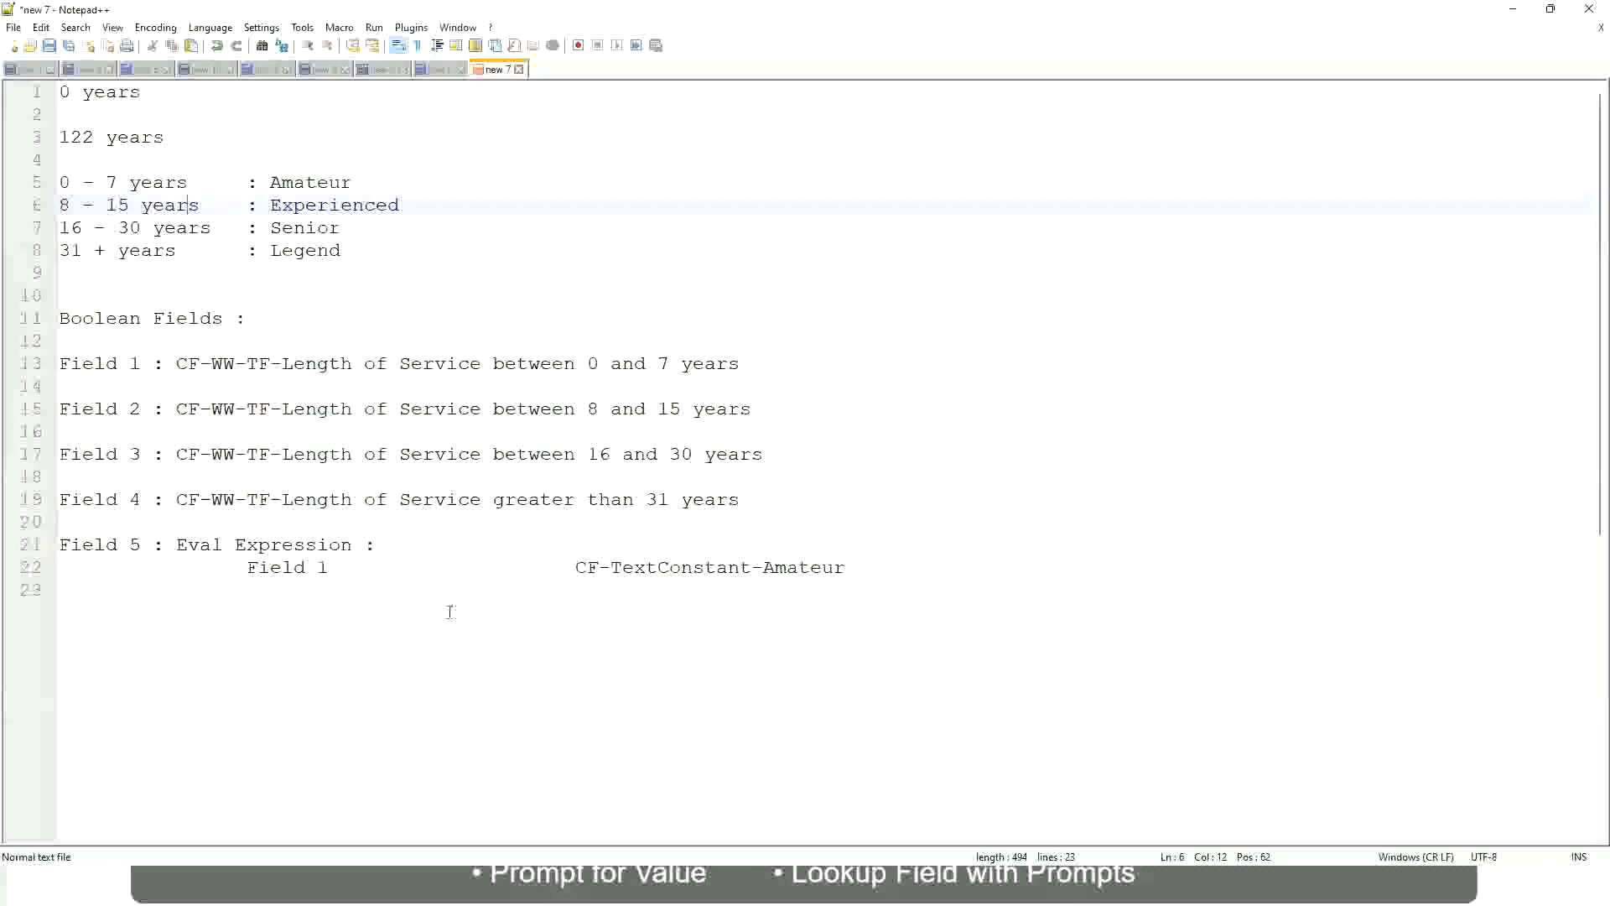
Step: In the Notepad++ notes, add the line "10,000 USD" a few lines below the Eval Expression entry
key("Return")
key("Return")
key("Return")
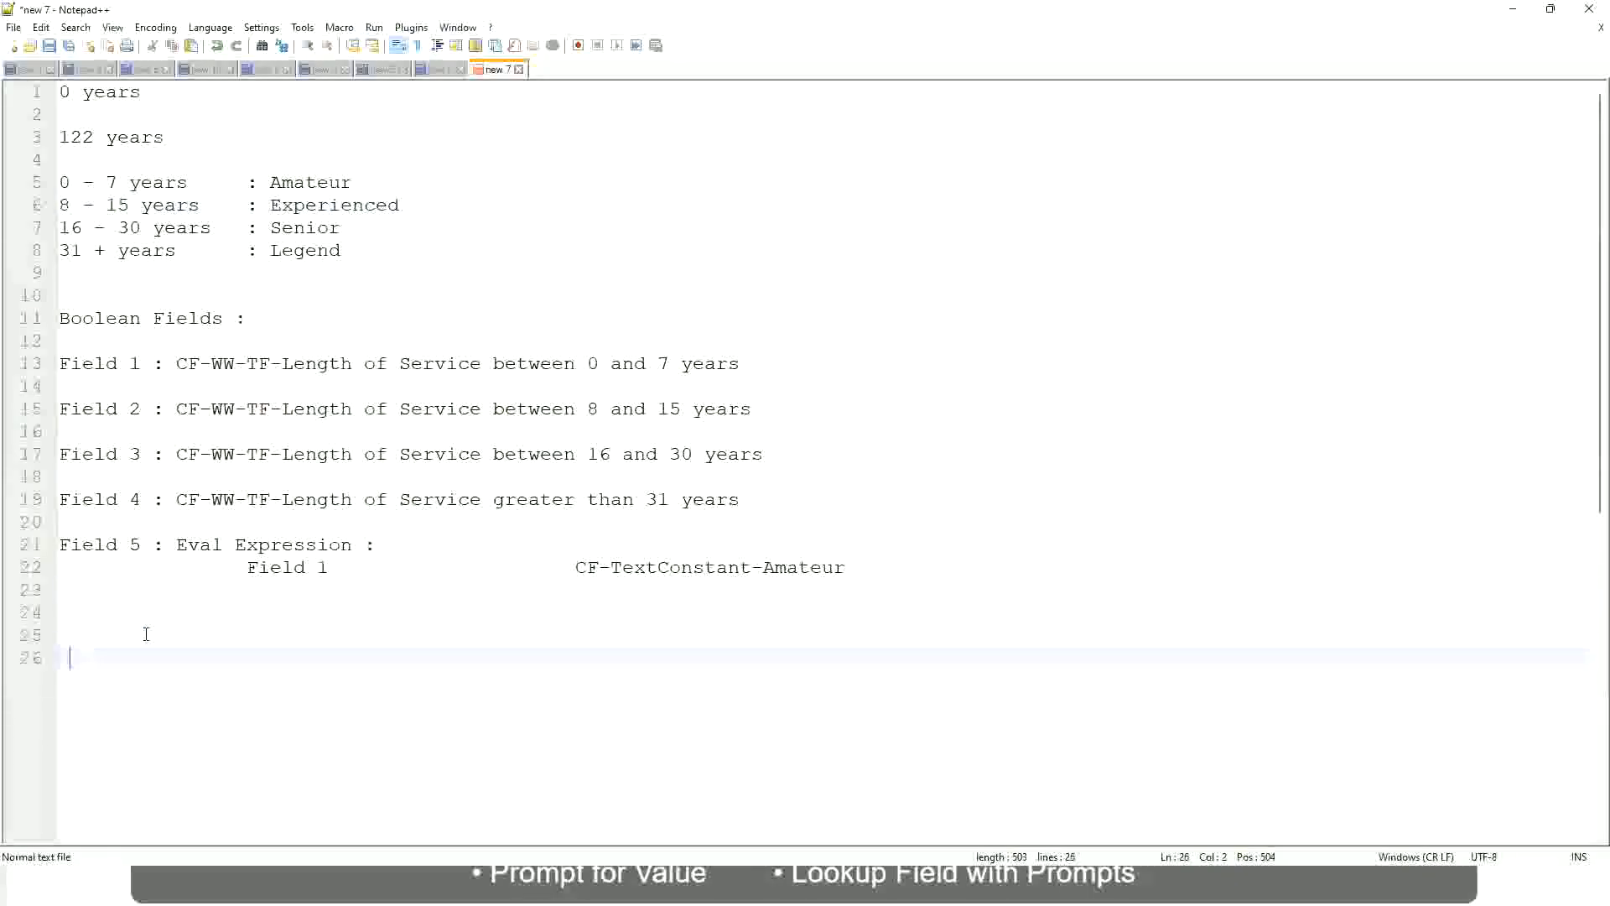
key("Home")
type("10,000 USD")
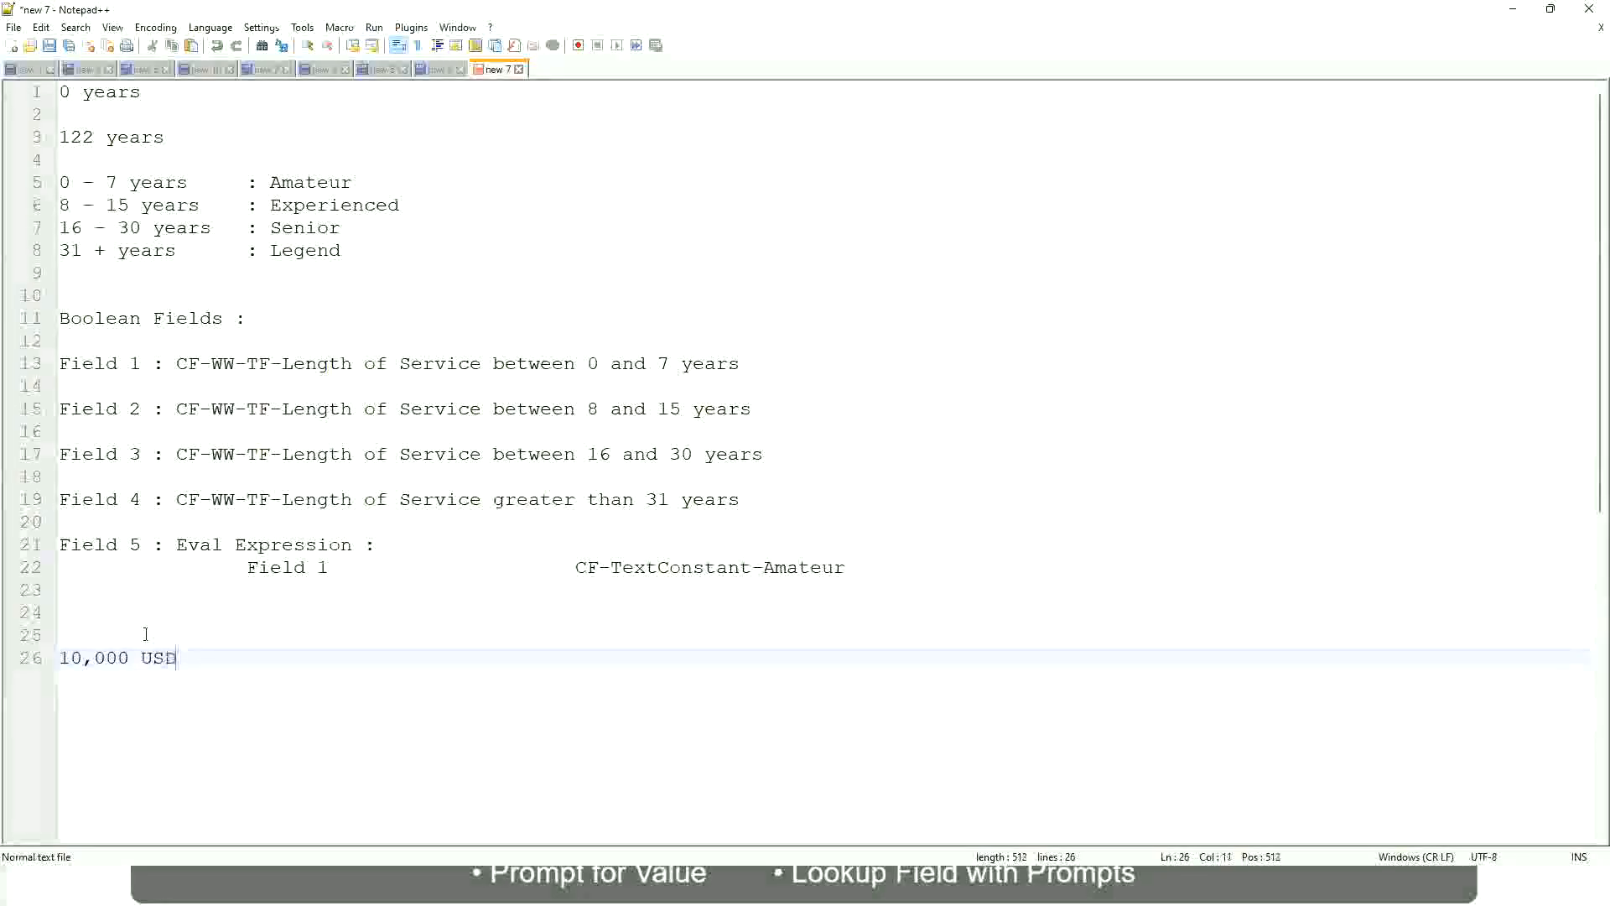
Step: Add "1,000,000" on the same line as "10,000 USD", separated by several tab spaces
key("Tab")
key("Tab")
key("Tab")
key("Tab")
key("Tab")
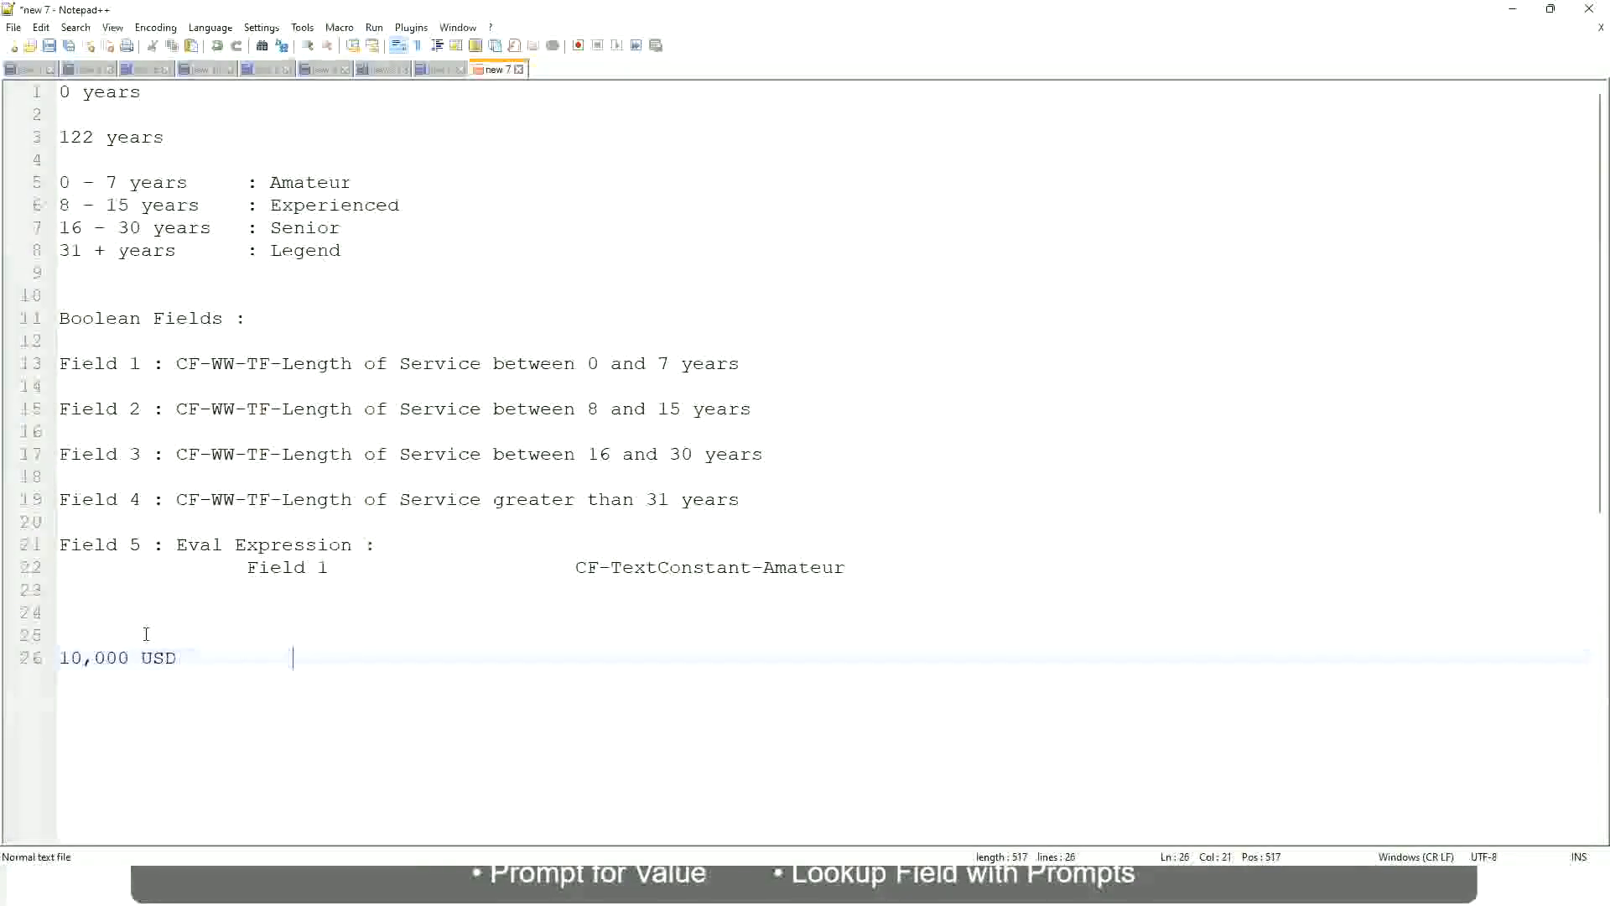
type("1,000,000")
key("Left")
key("Left")
key("Left")
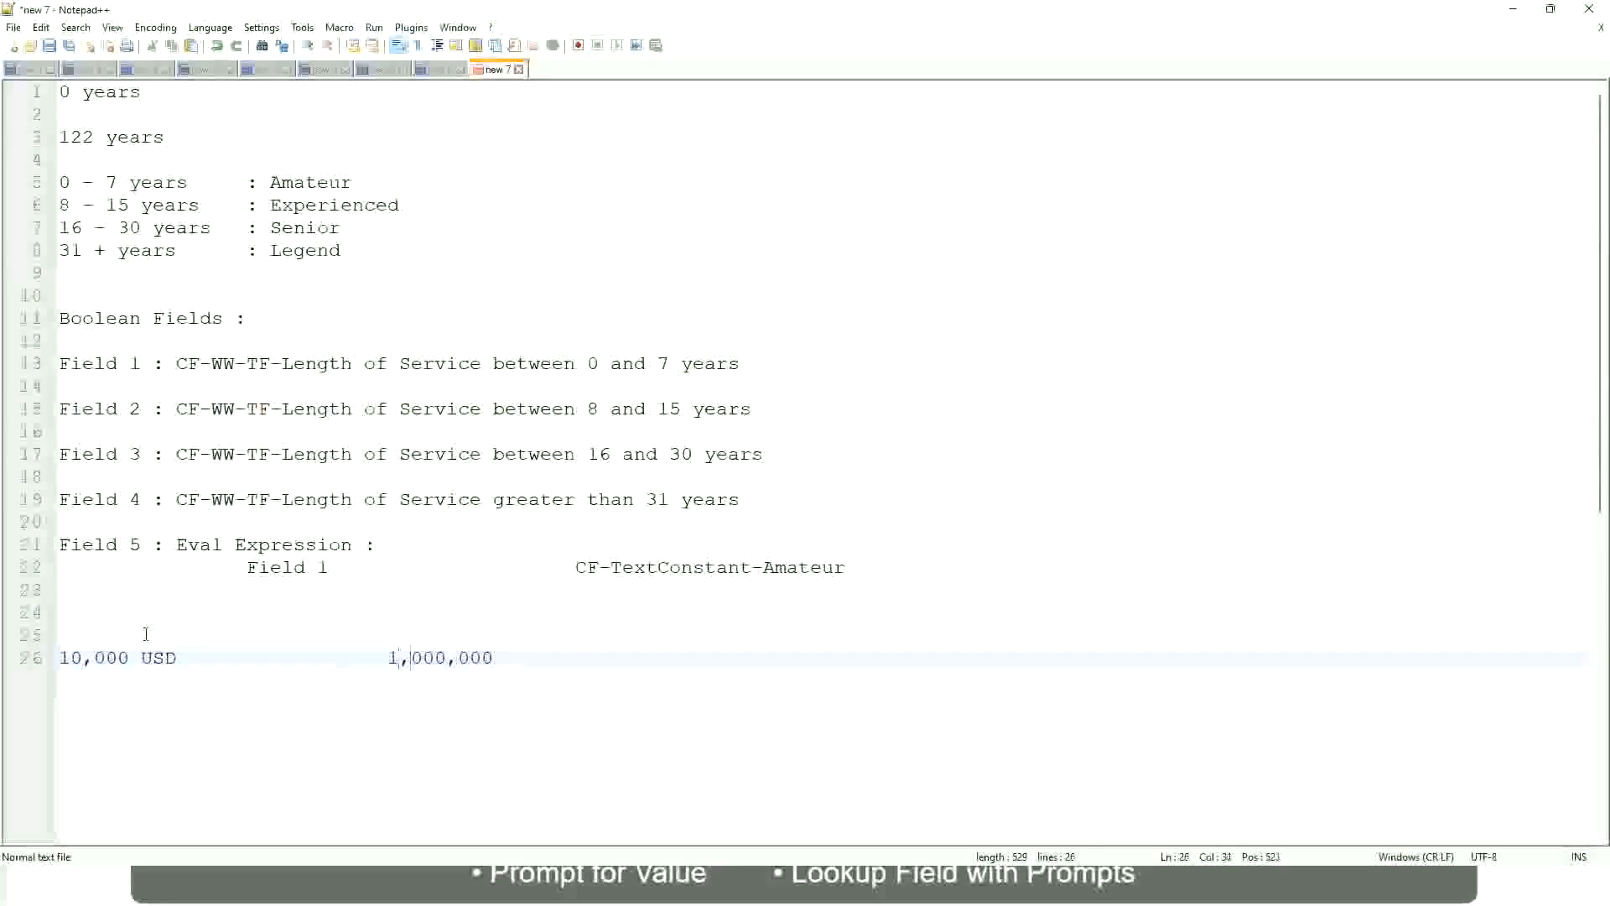
Step: Append "USD" after "1,000,000" in the notes and start a new line below it, leaving one blank line between
key("End")
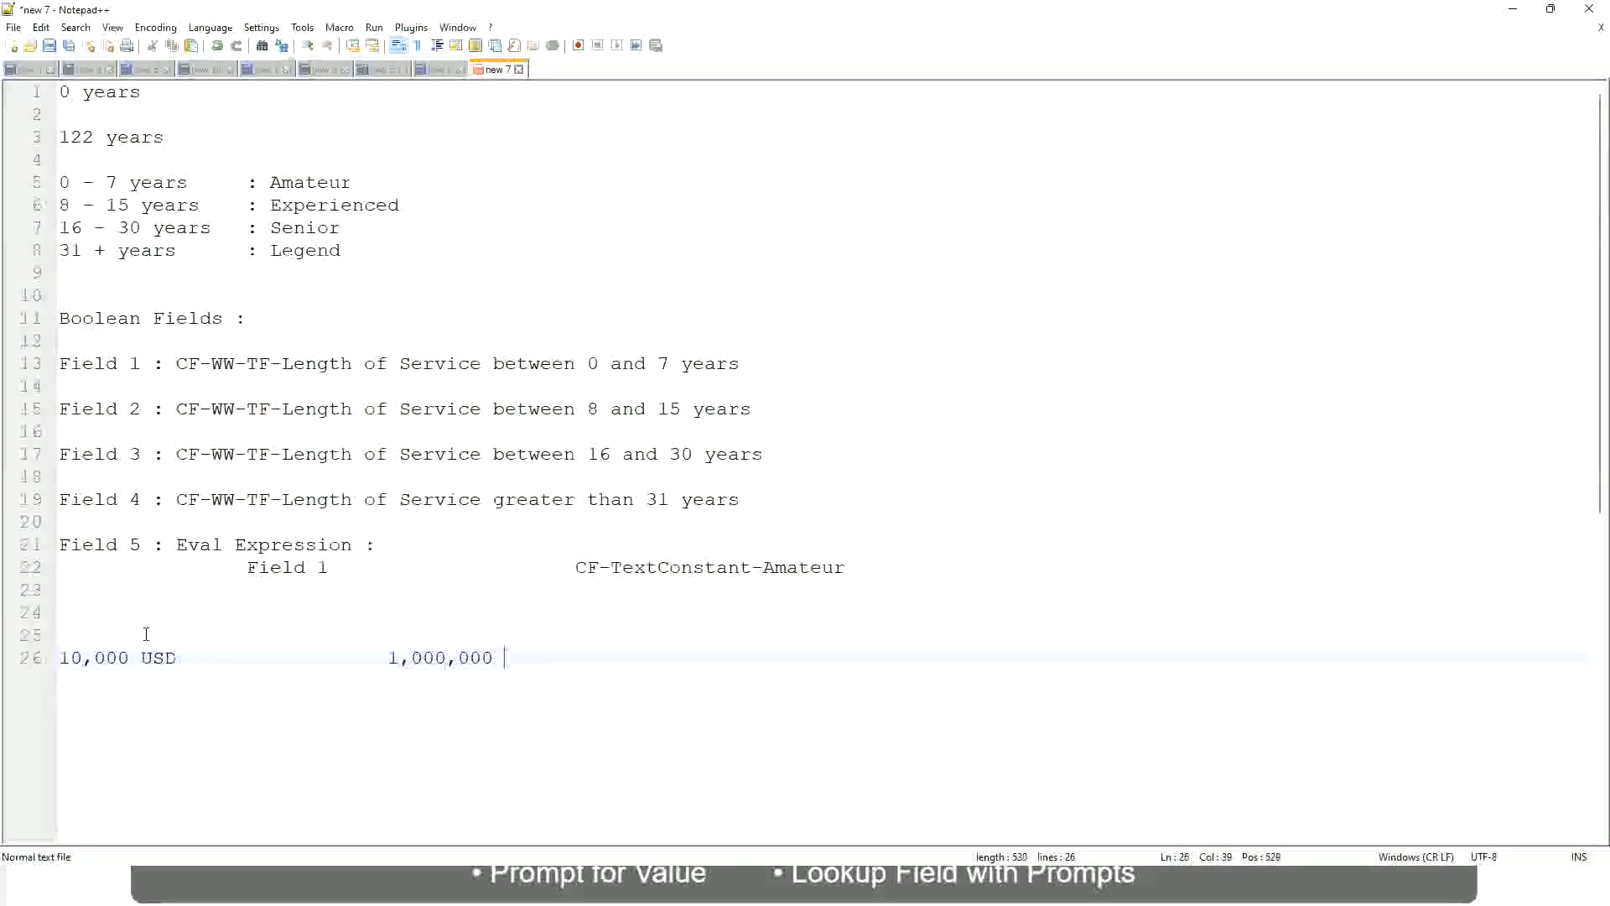
type("usd")
key("Return")
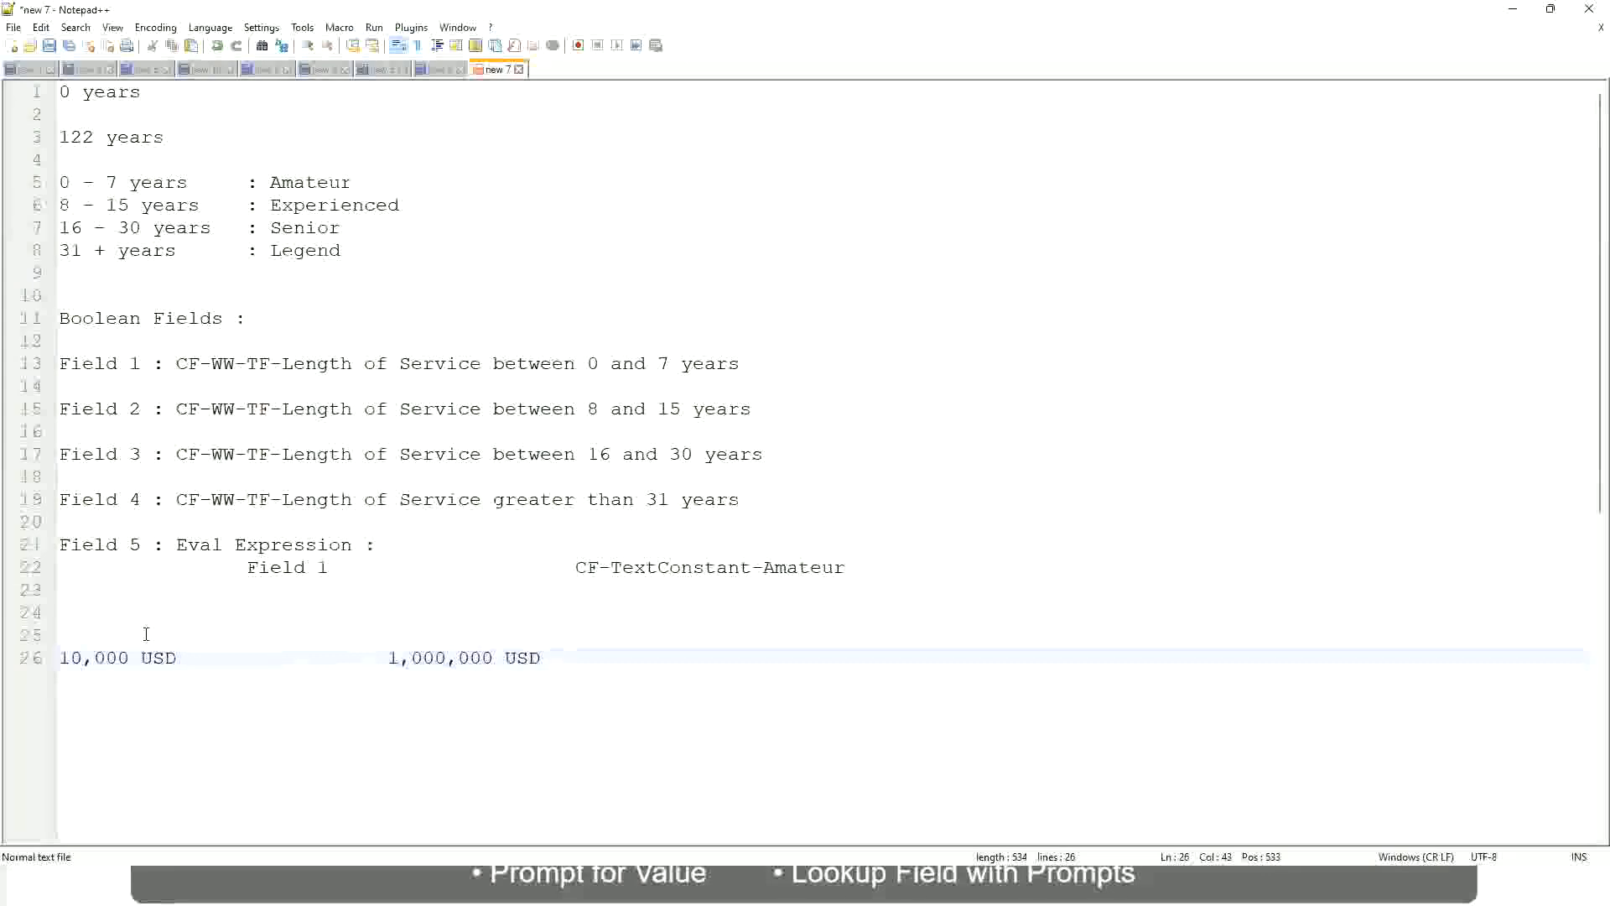
key("Return")
key("Return")
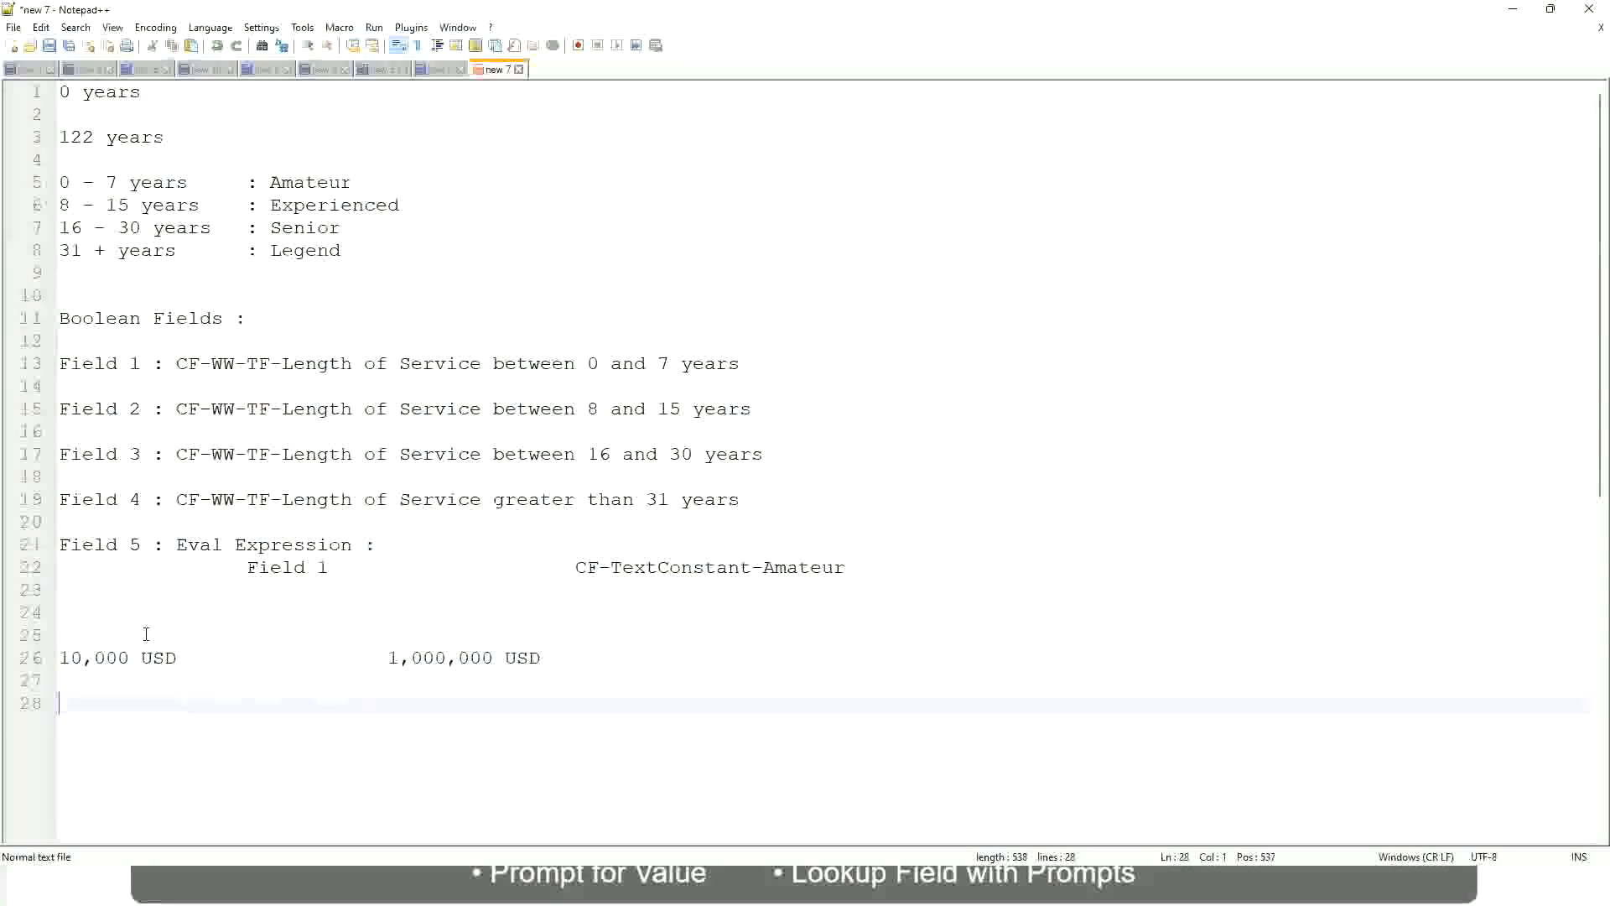
Step: Add the currency band "10 - 50,000" with the label ": Low" spaced out on the same line
type("10 - 50,000")
key("Tab")
key("Tab")
key("Tab")
key("Tab")
type(": Low")
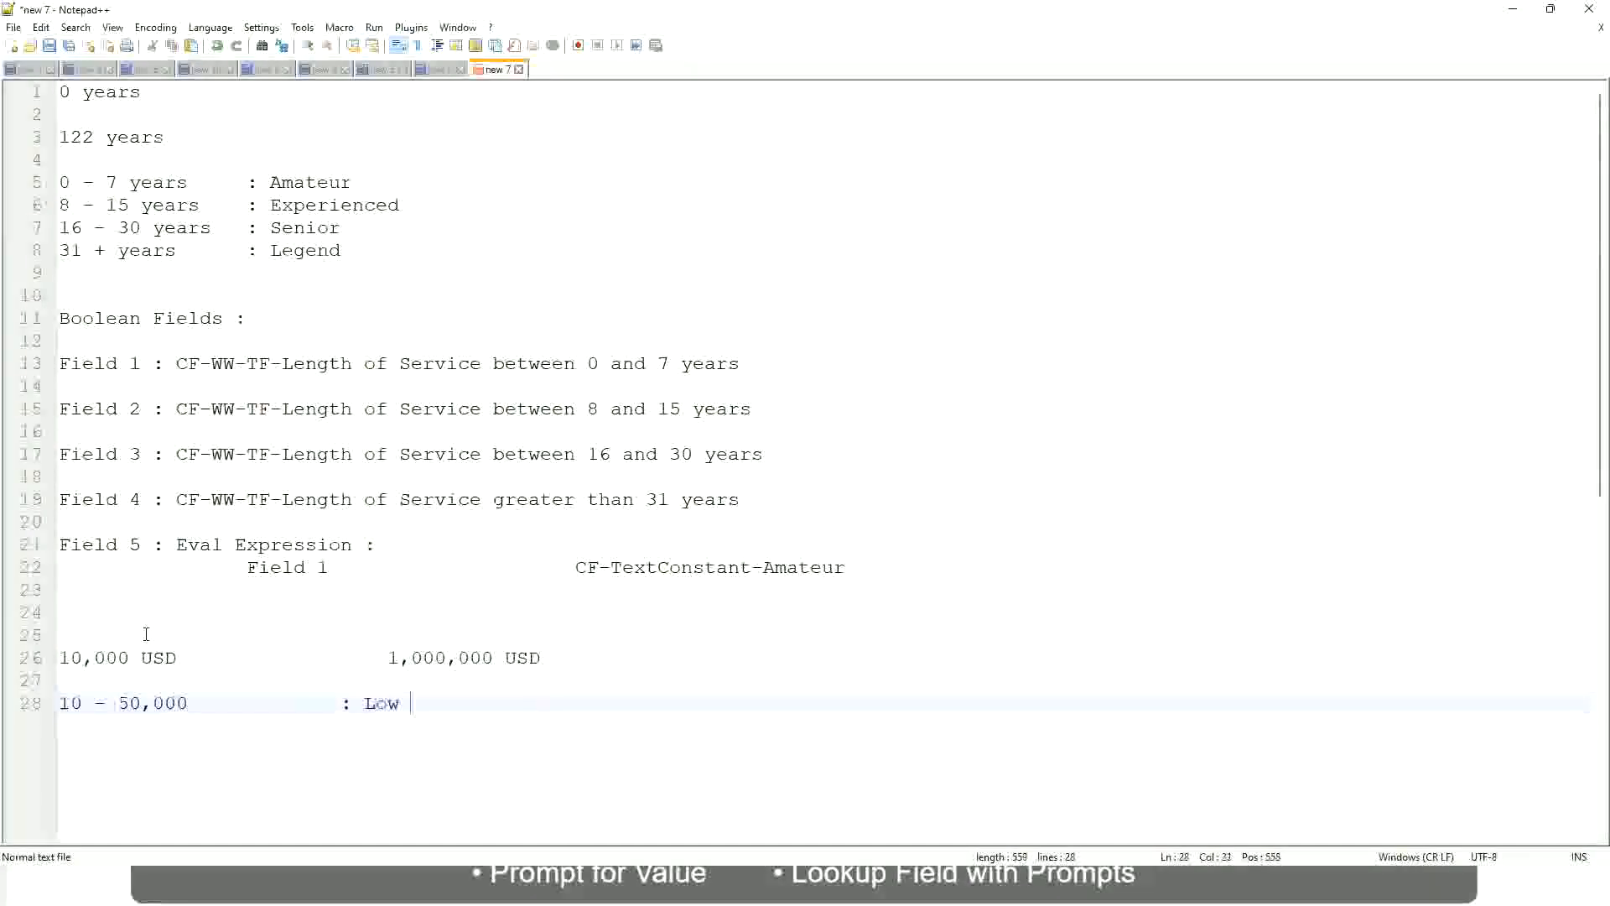
Step: Directly below the Low band, add "50,001 - 150,000" with the aligned label ": Medium"
key("Return")
key("Return")
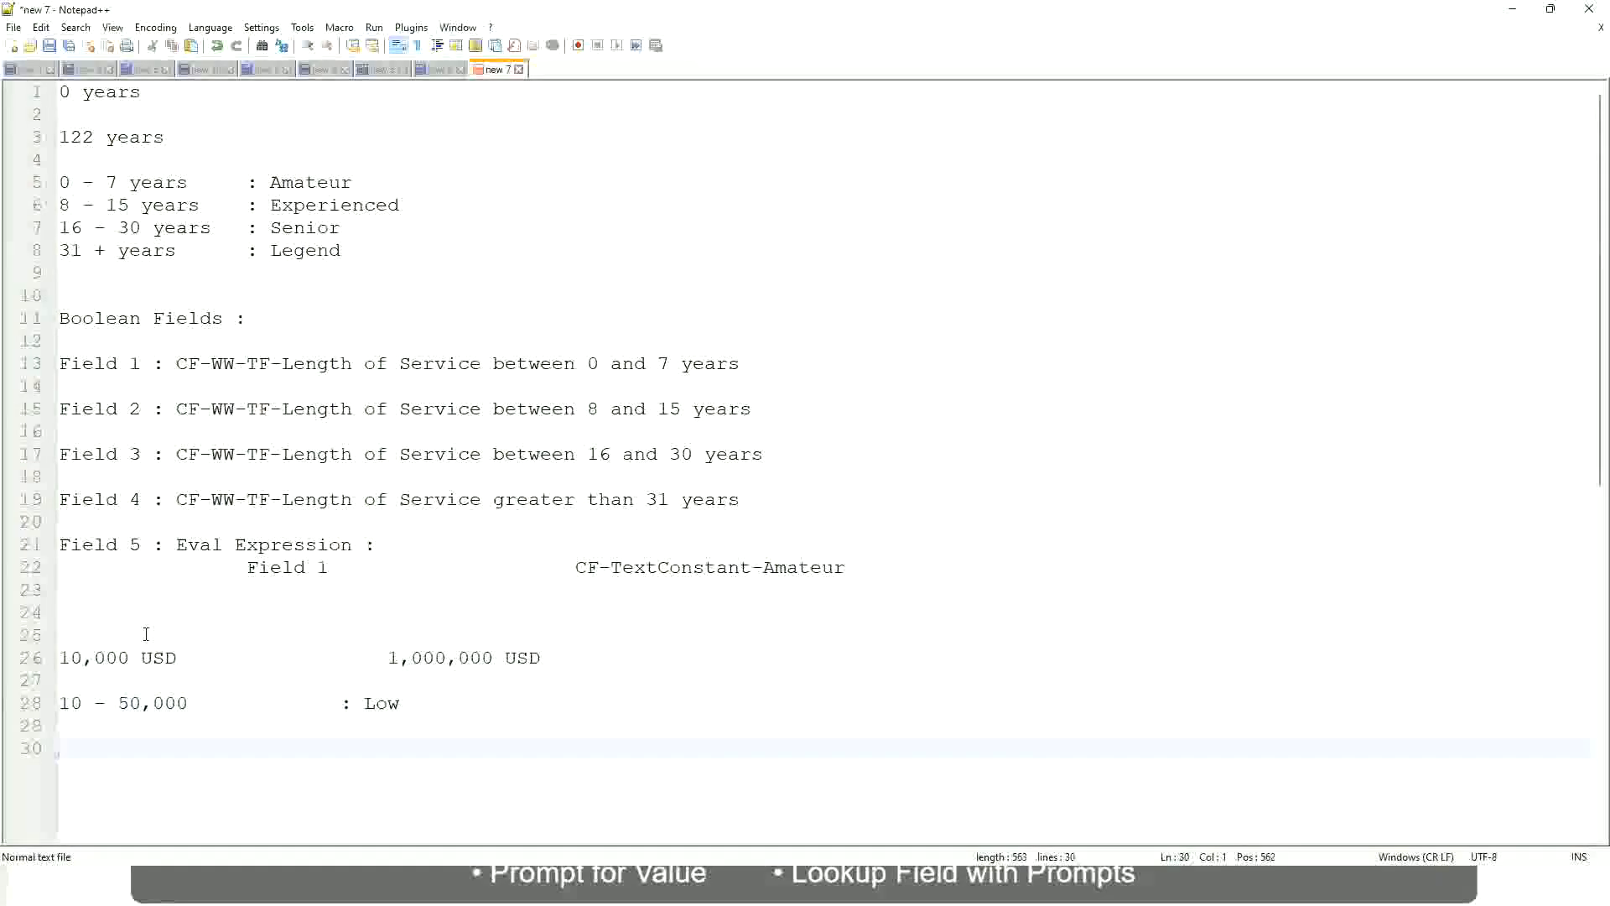
key("Up")
type("5")
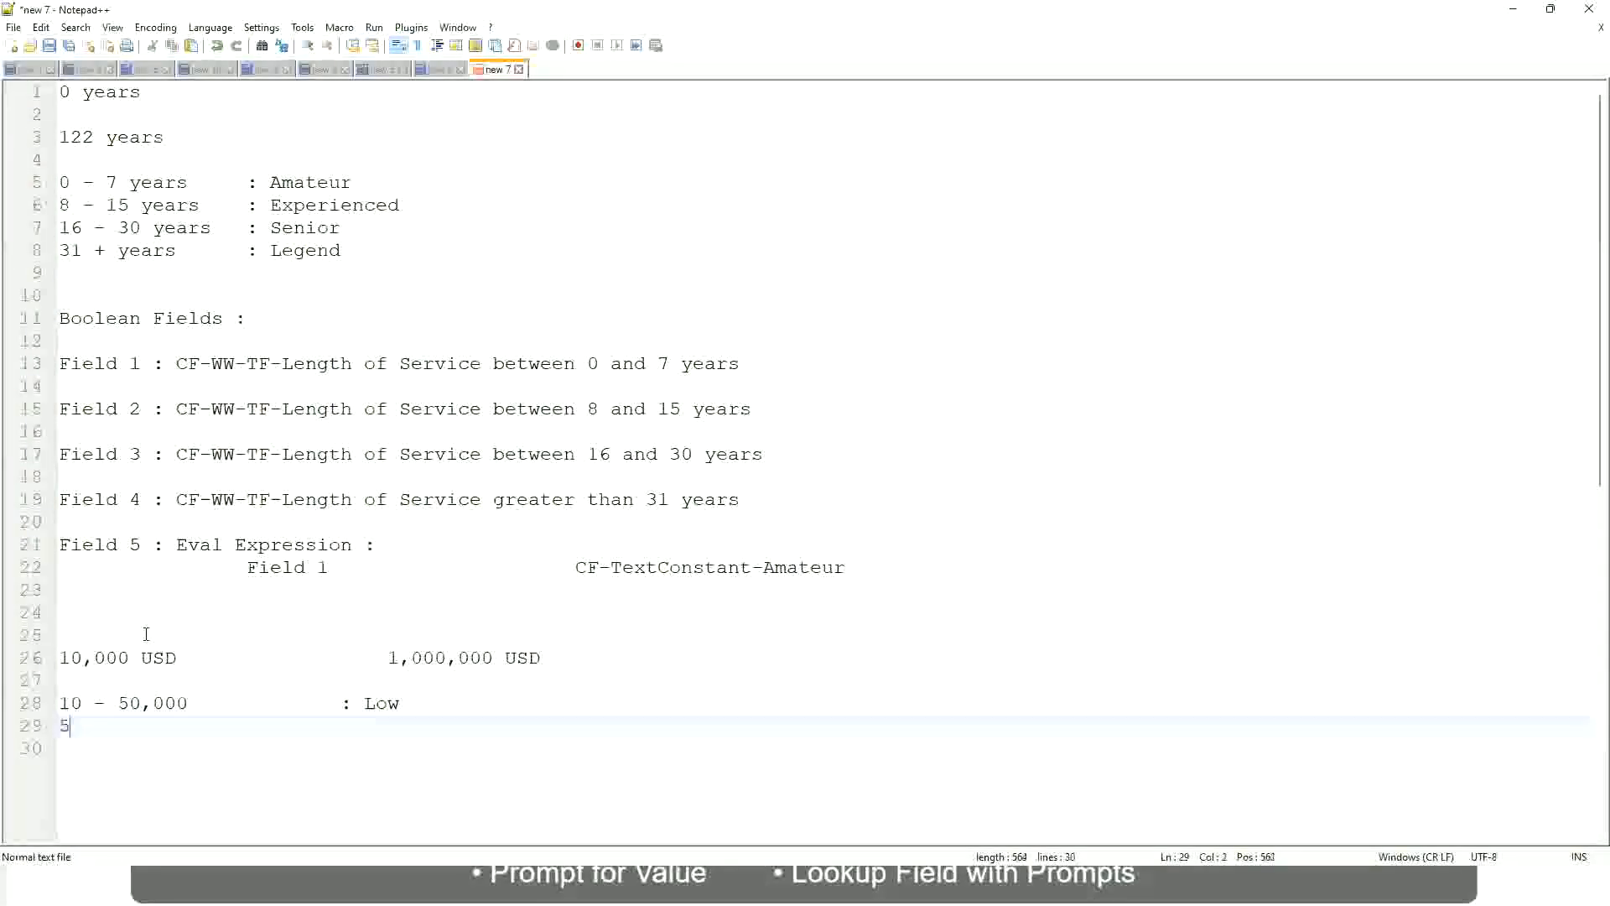
type("0,001 - 150")
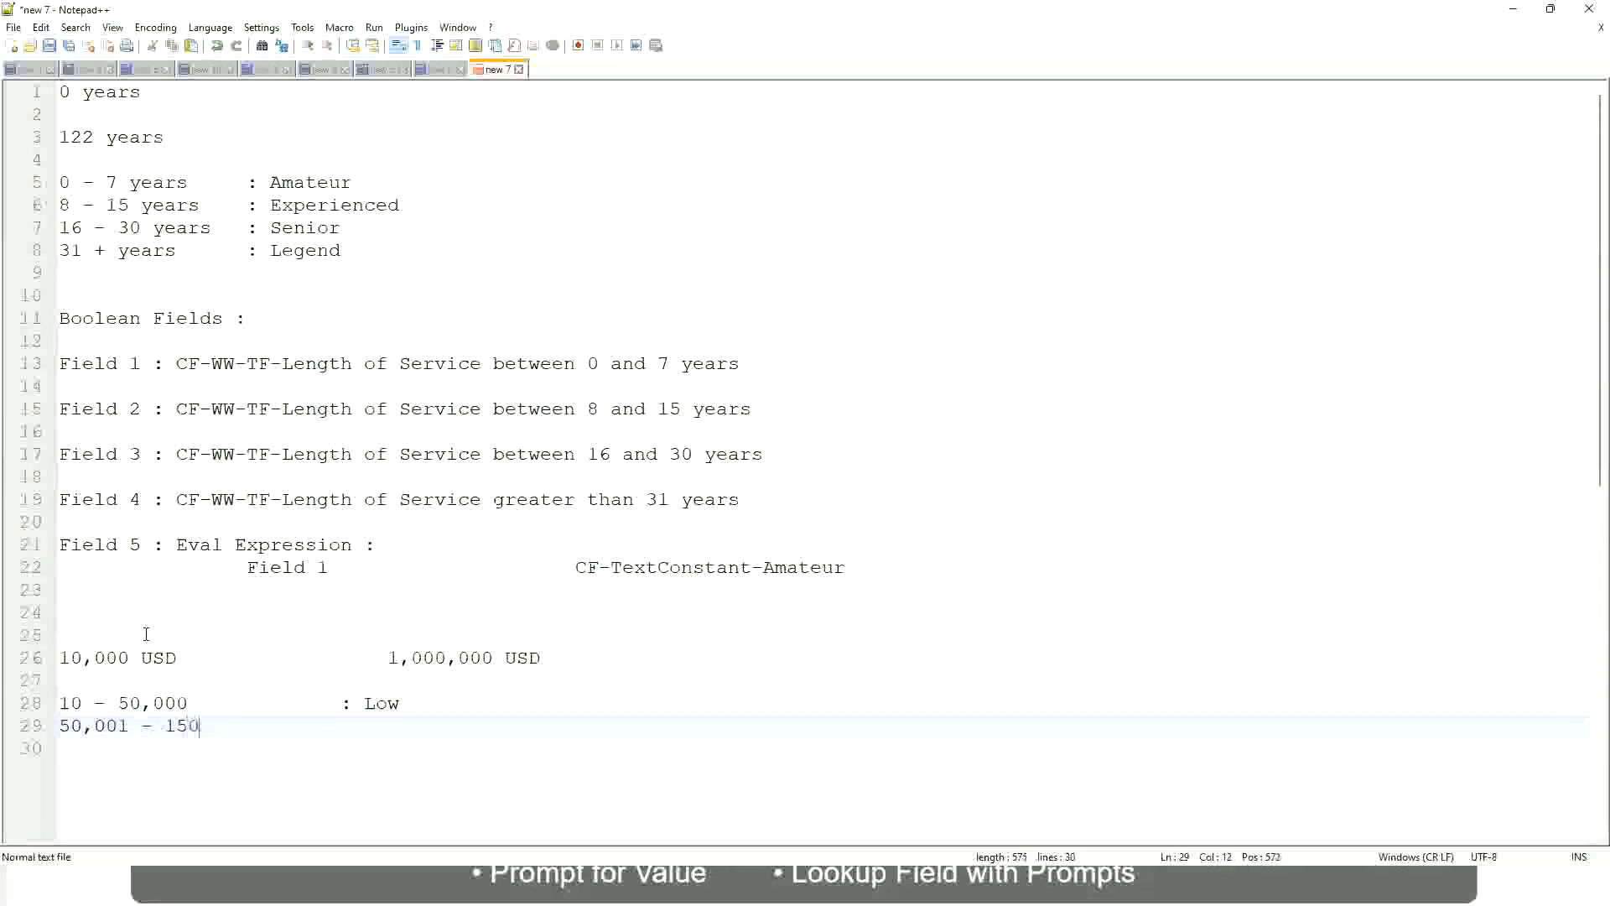
type(",000")
key("Tab")
key("Tab")
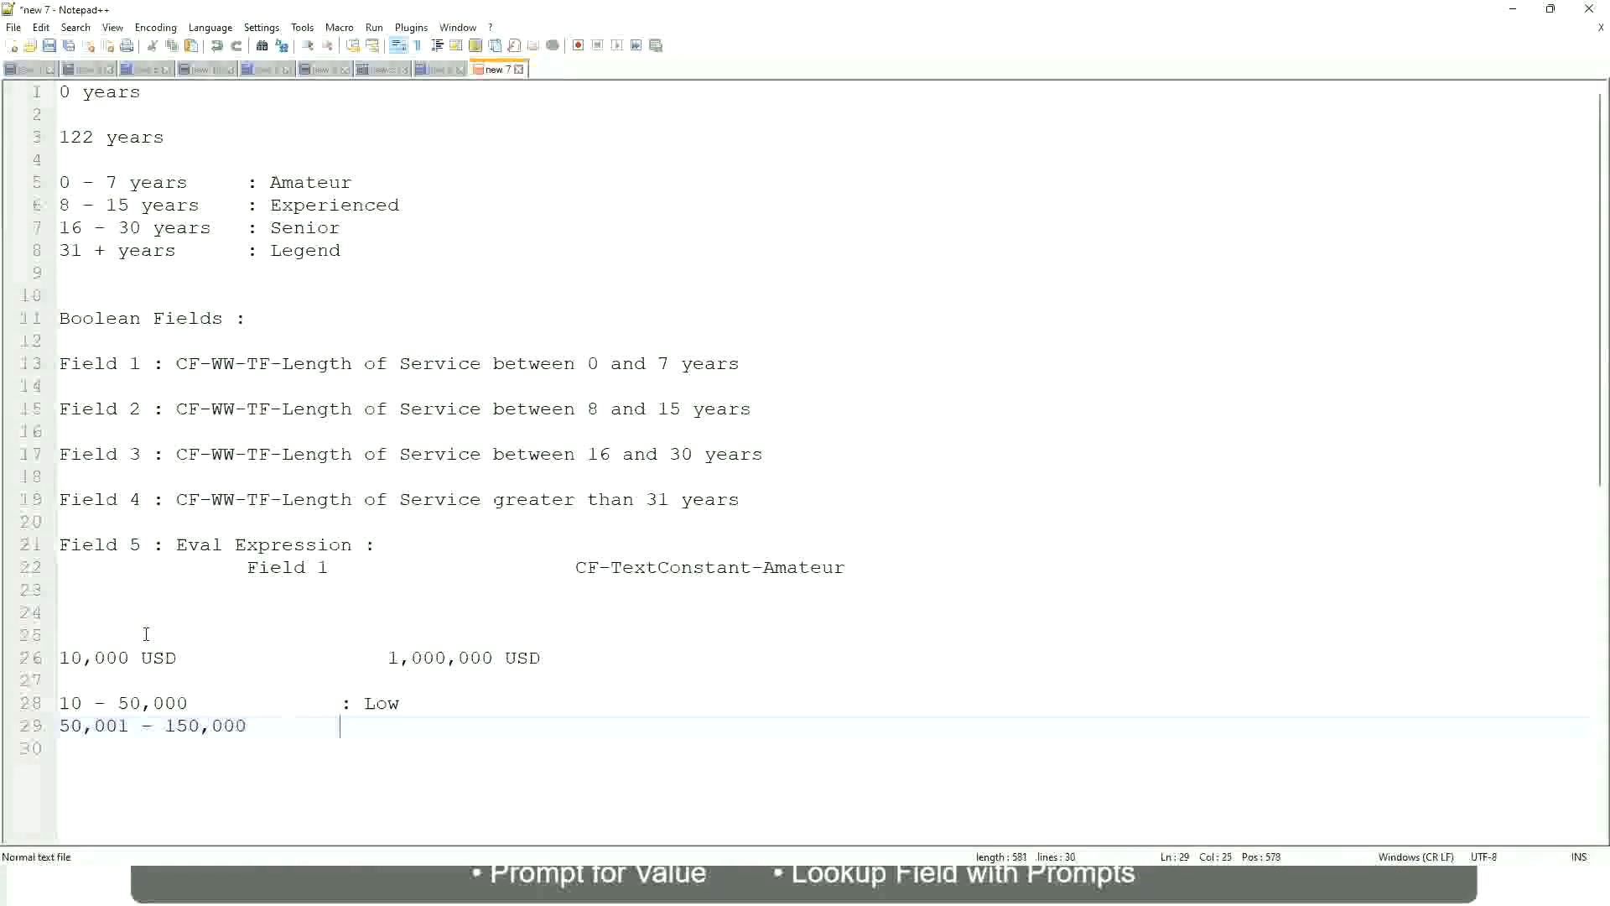
type(": Medium")
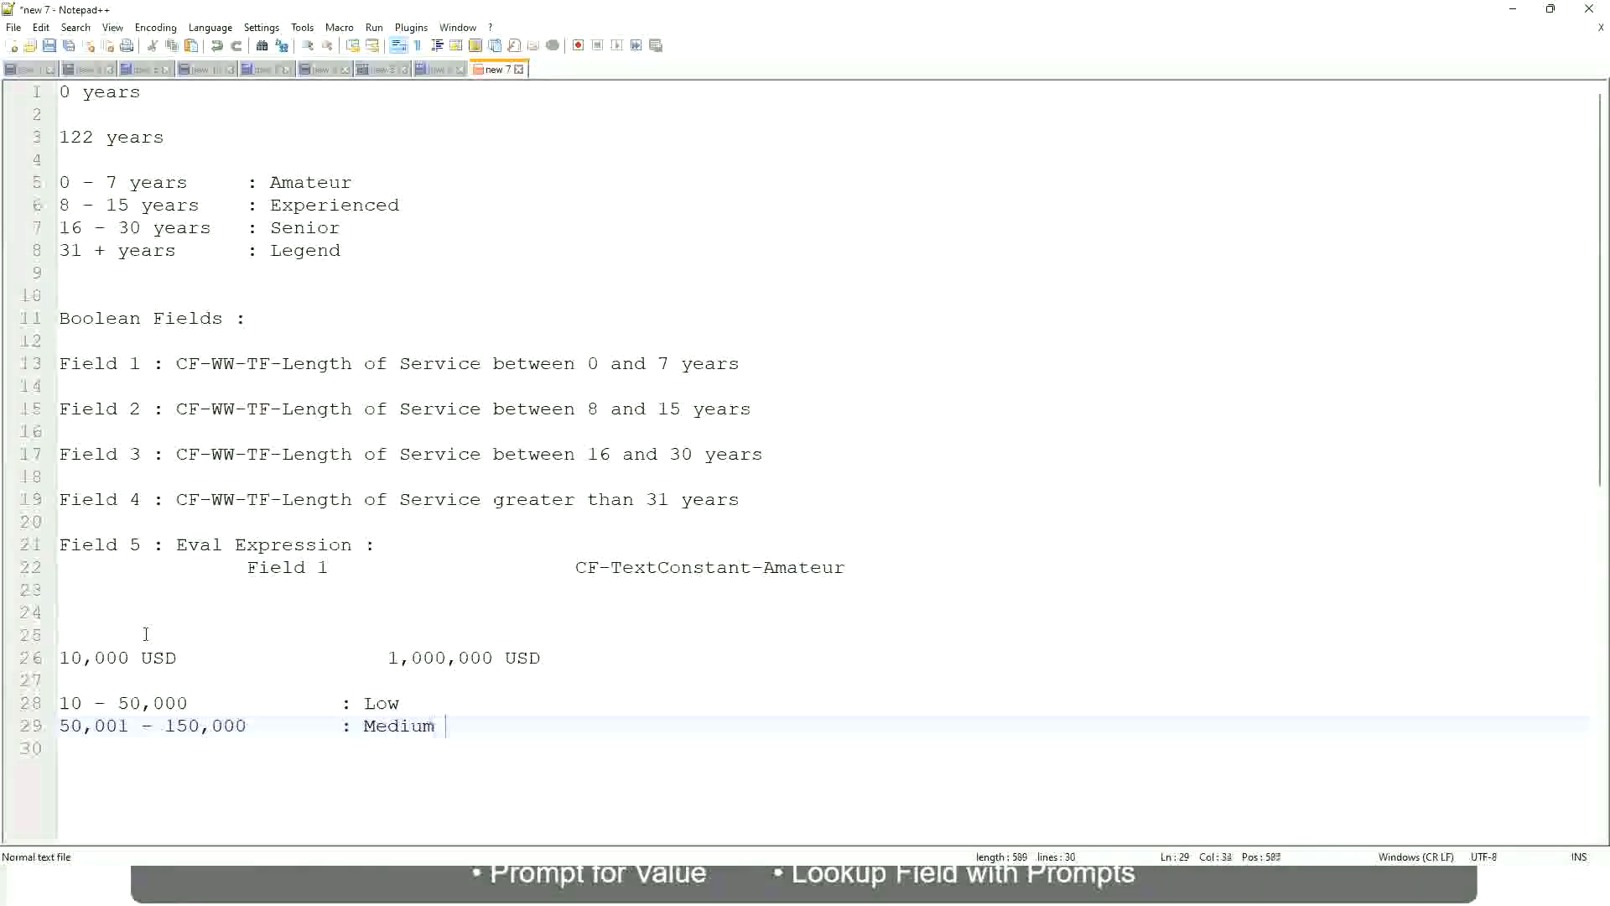
Step: Add a third band line "> 150,000" below the Medium band, with the aligned label ": High"
key("Return")
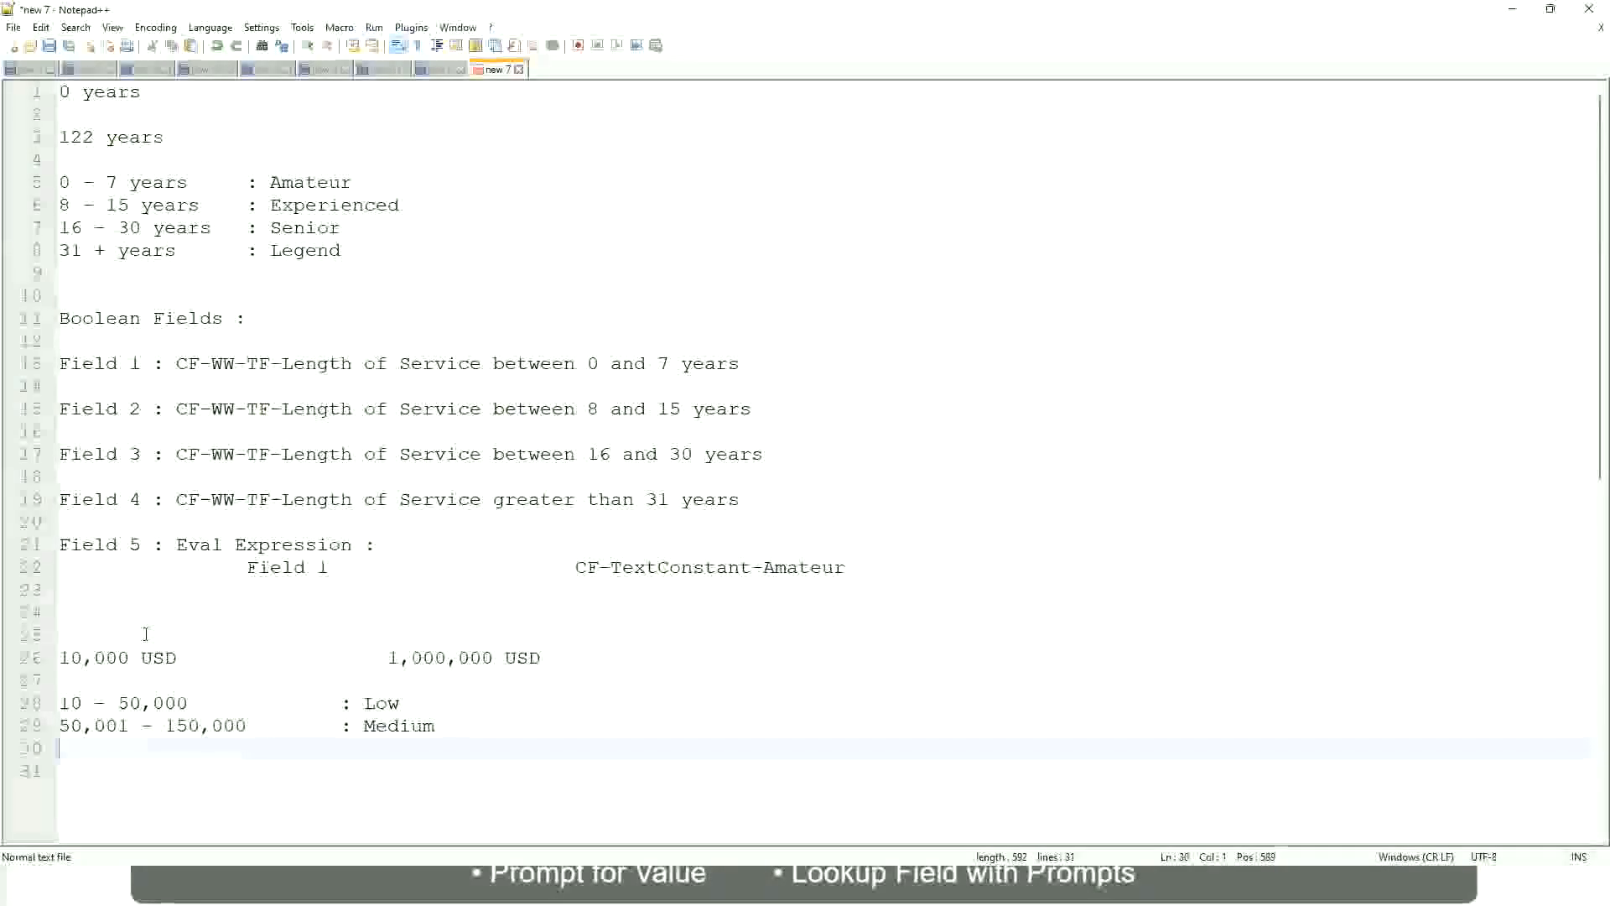
type("> 1")
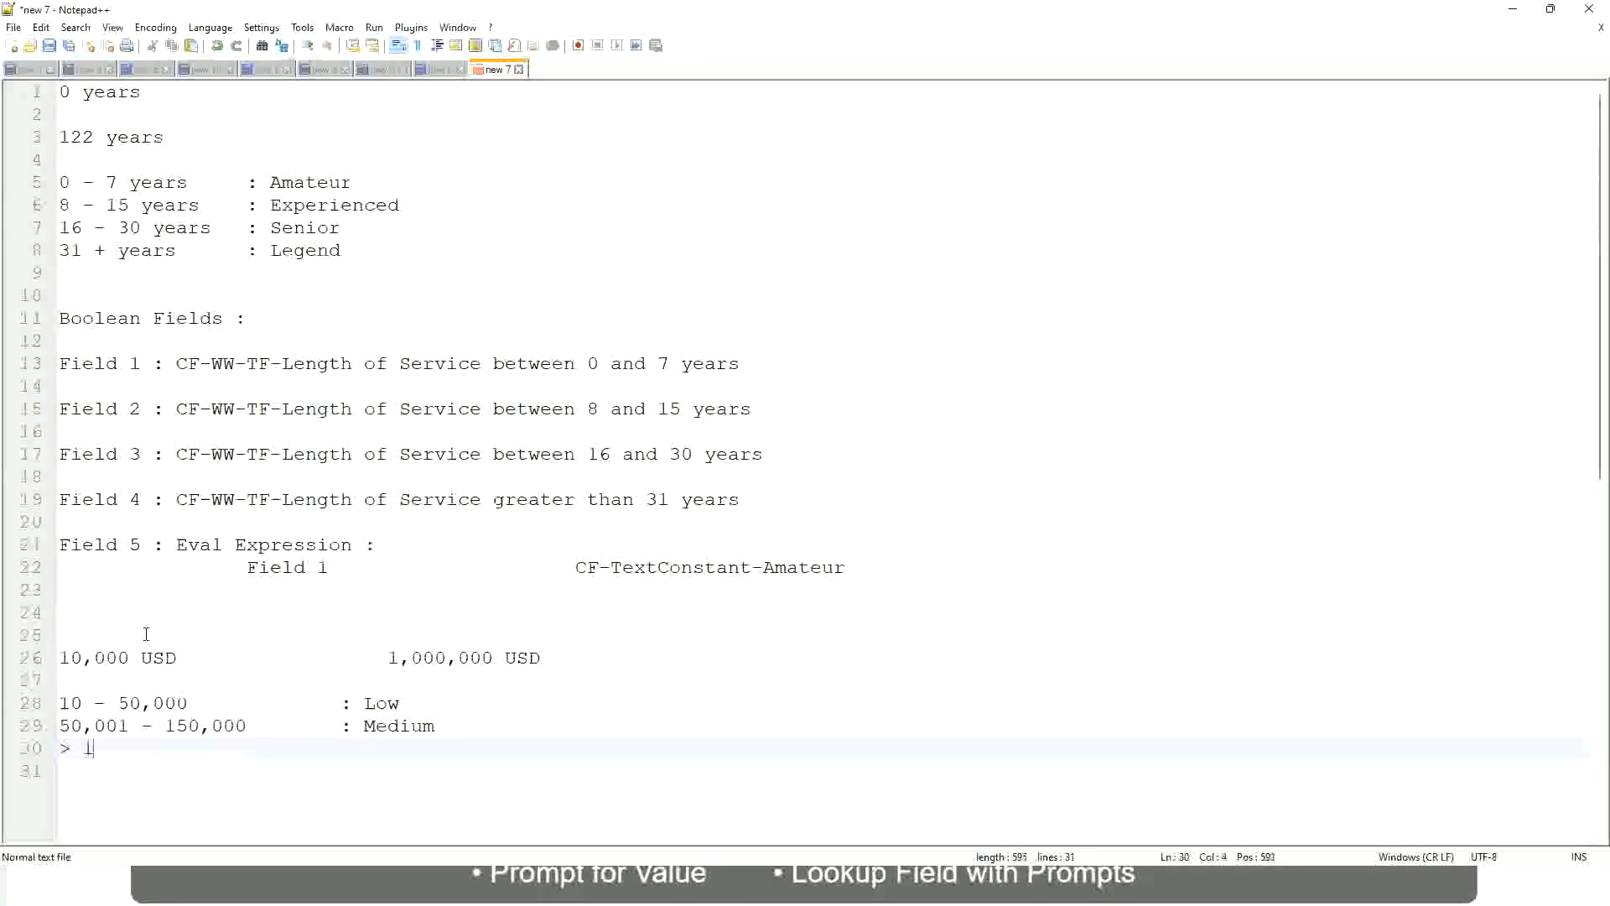
type("50,000")
key("Tab")
key("Tab")
key("Tab")
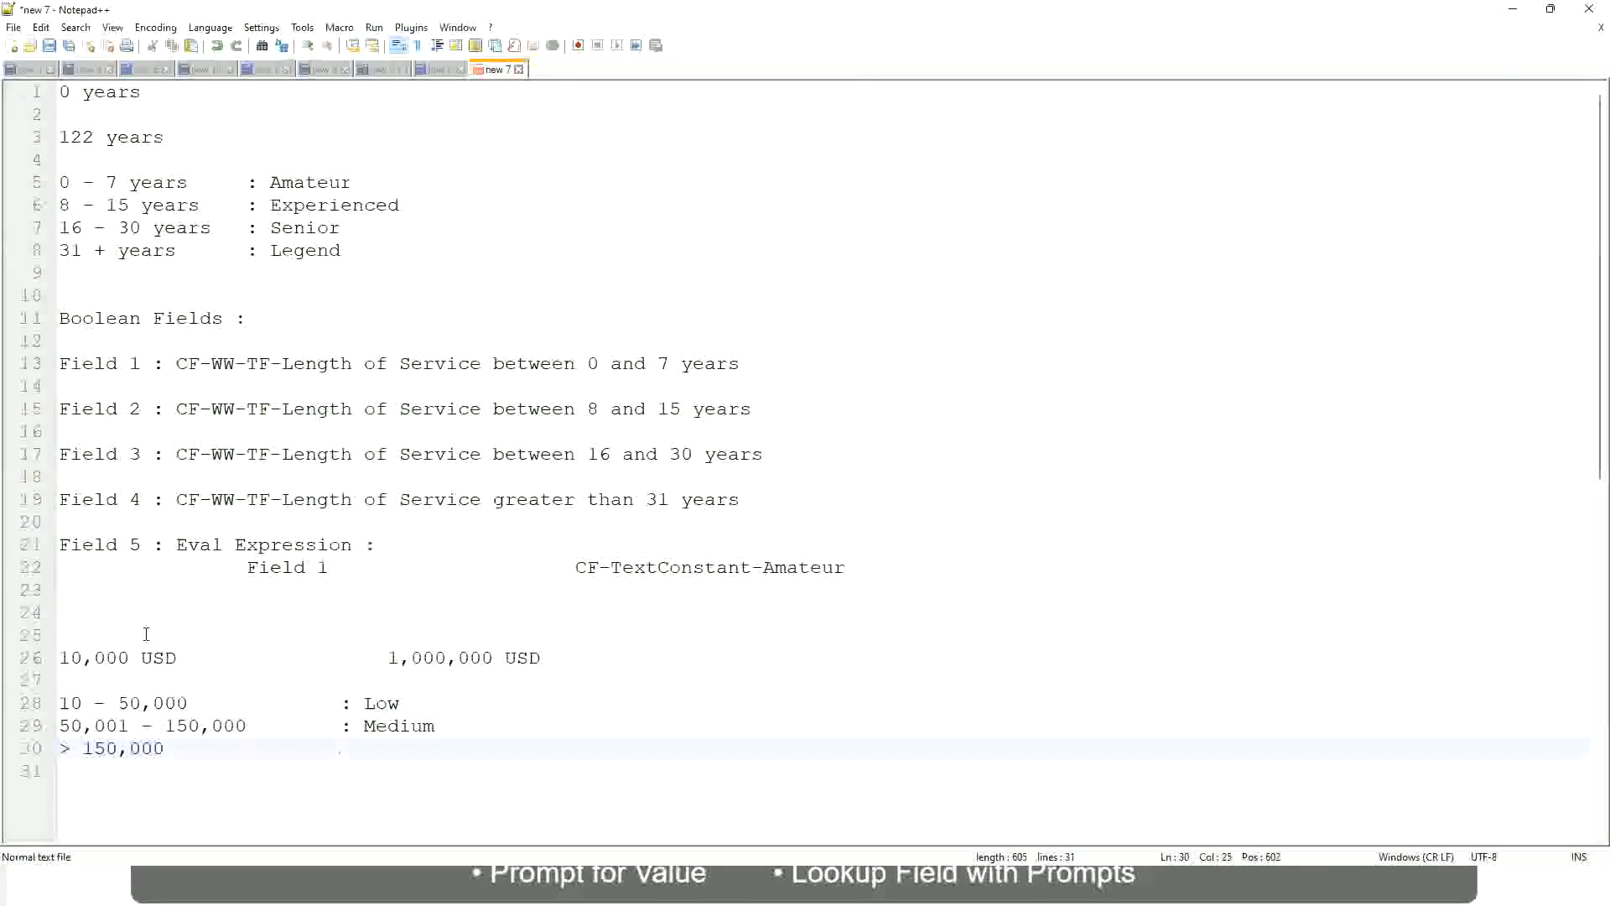
type(": High")
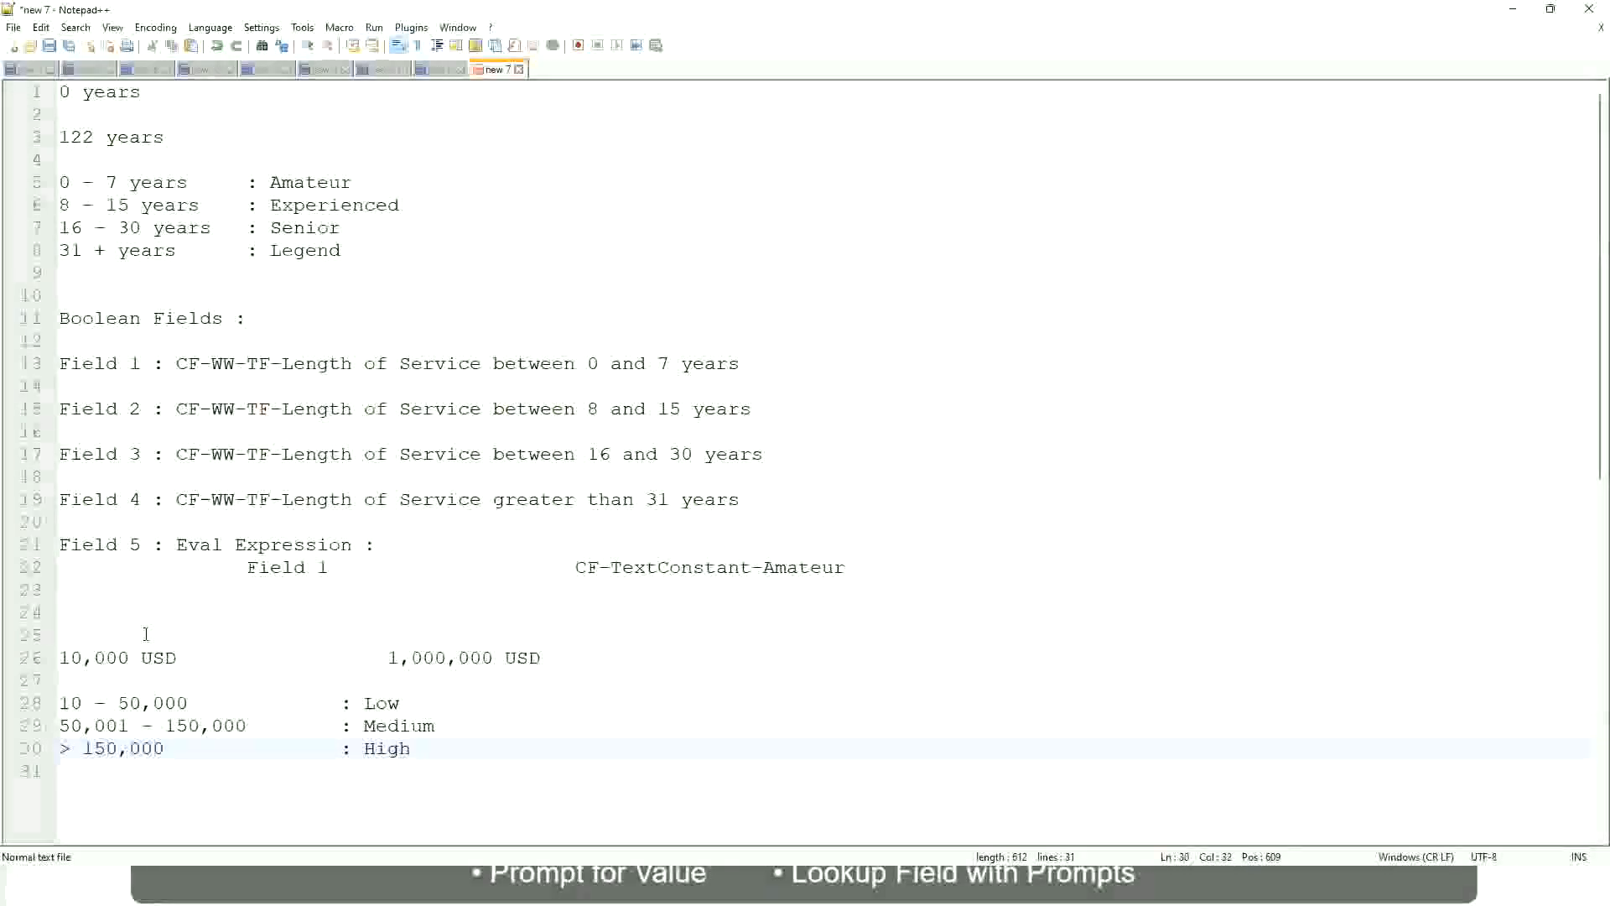
Step: Review the 10,000 USD to 1,000,000 USD range together with its Low, Medium and High band lines
left_click(52, 658)
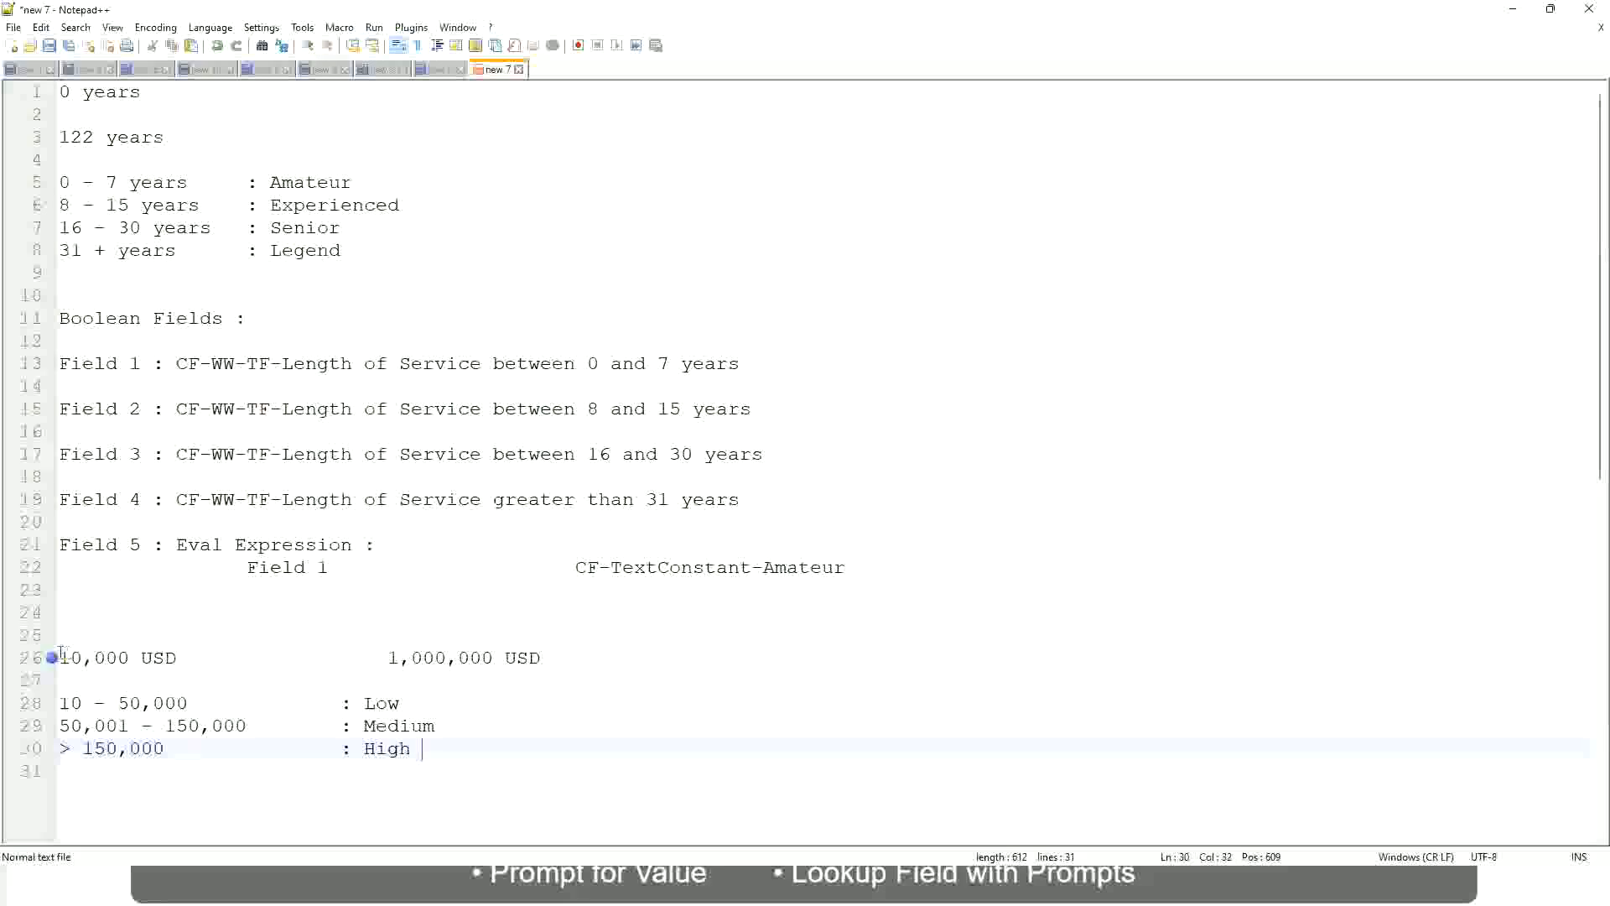
left_click(67, 658)
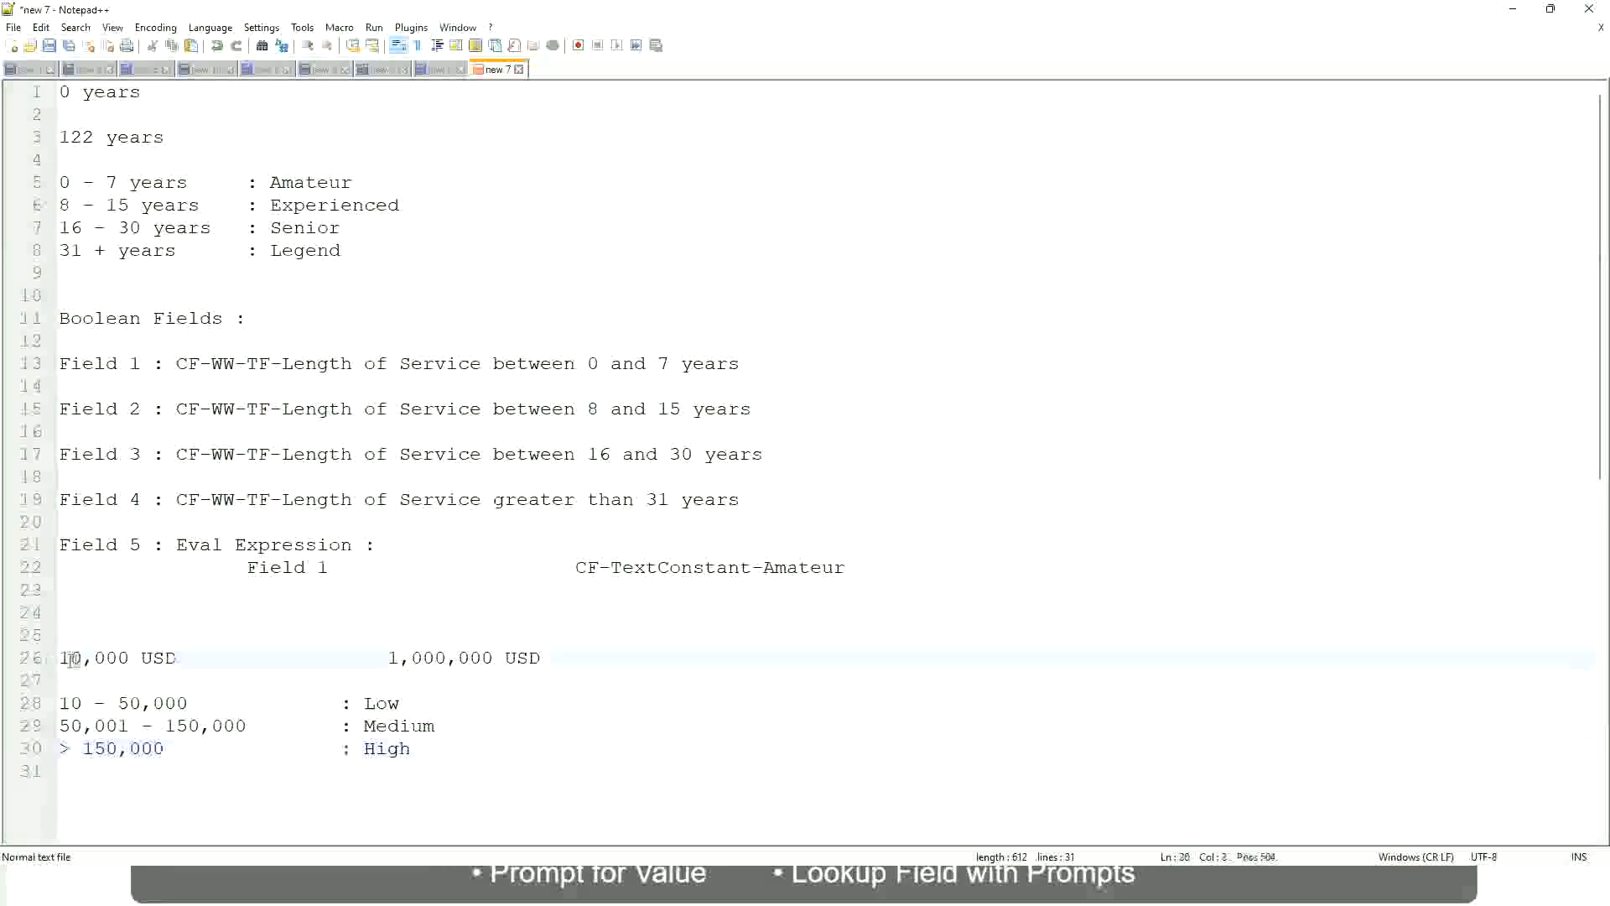
double_click(481, 657)
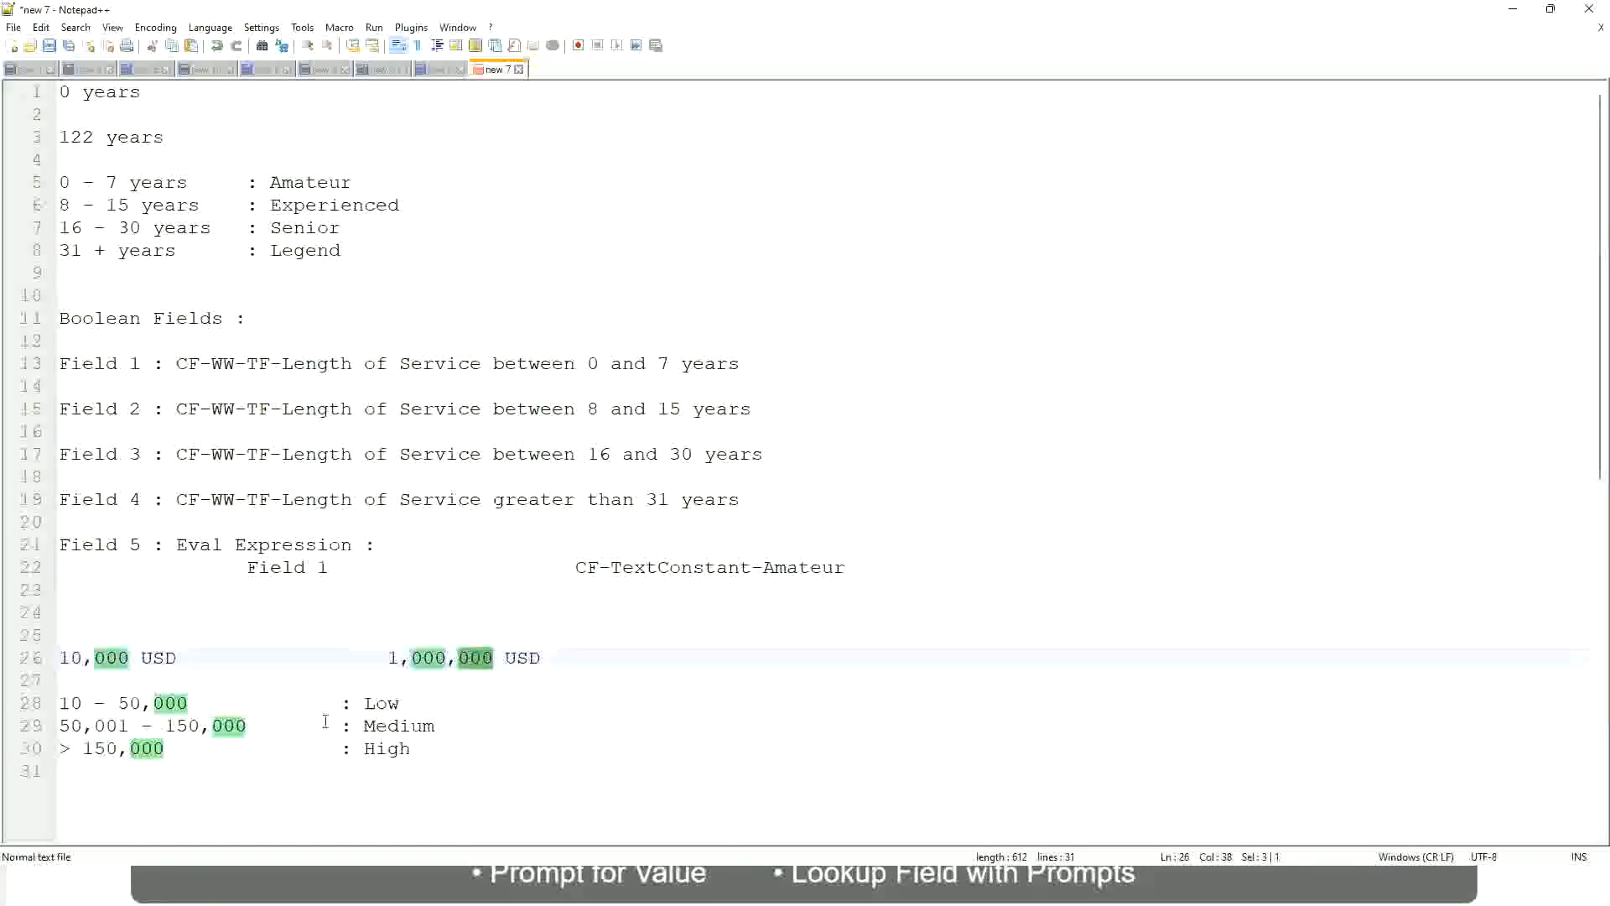
left_click(291, 725)
left_click(50, 658)
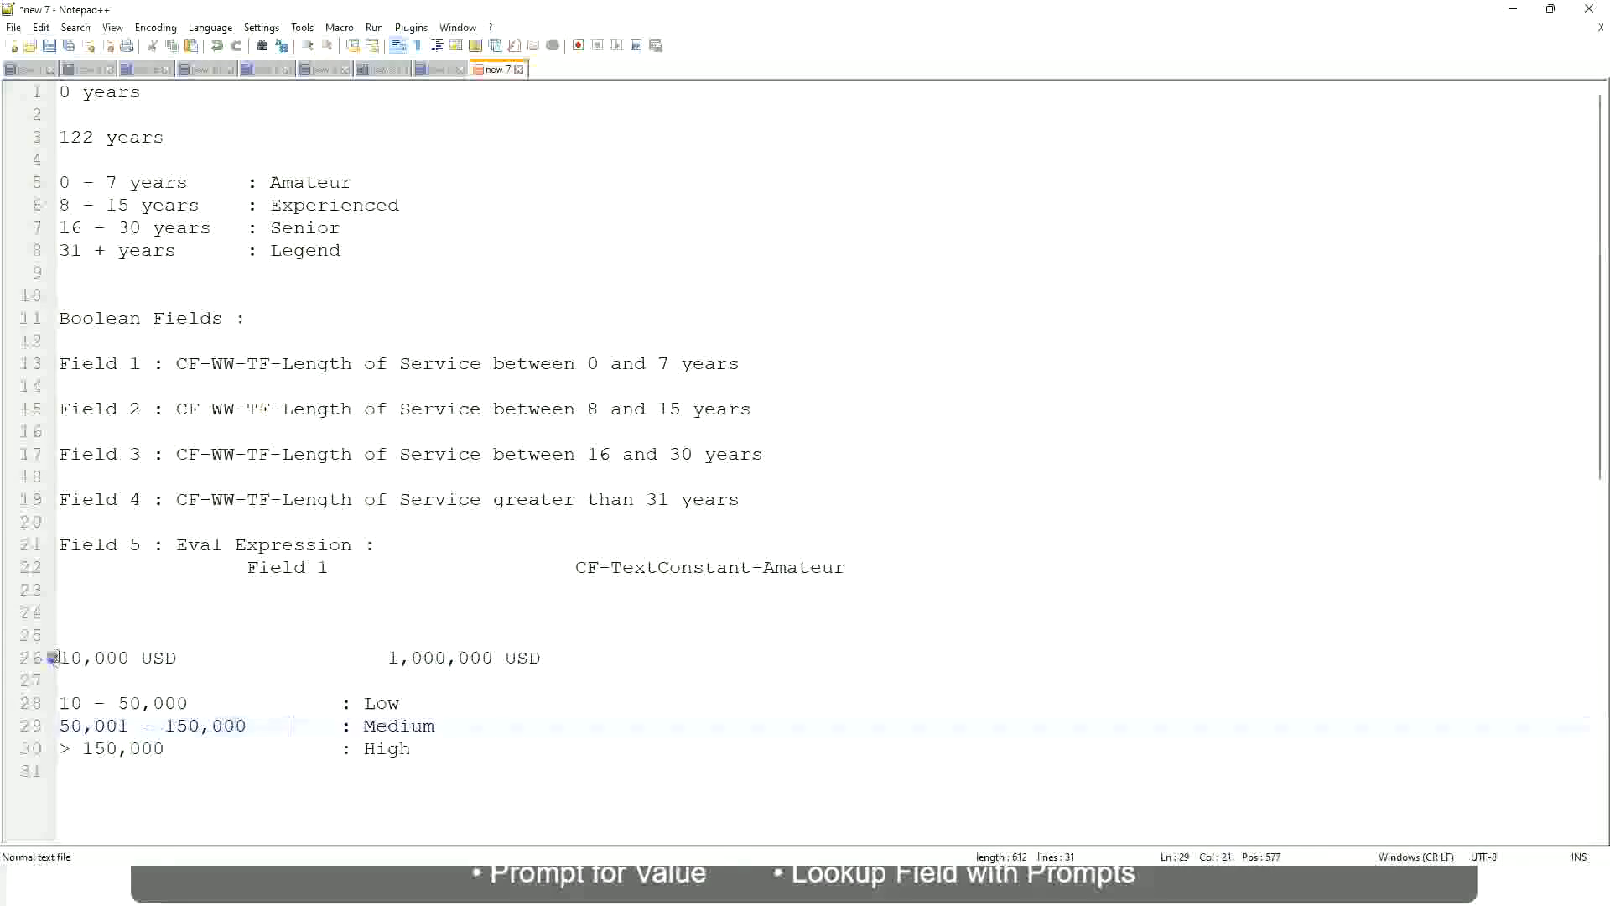
left_click(495, 657)
left_click(399, 705)
key("Left")
left_click(388, 735)
left_click(389, 757)
left_click(205, 684)
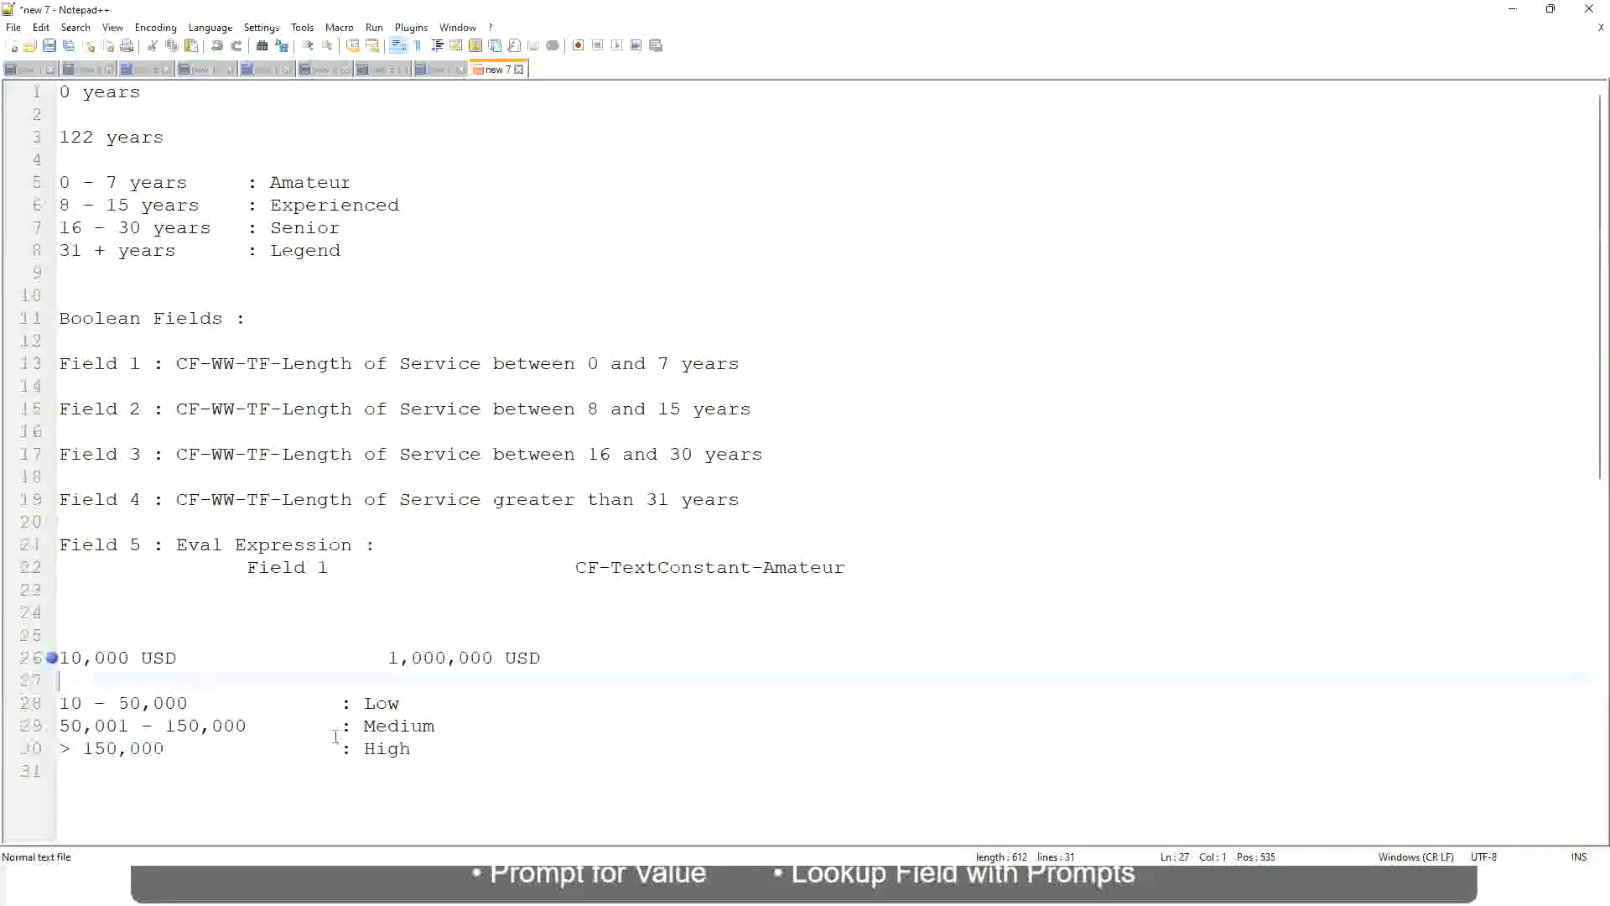
left_click(413, 747)
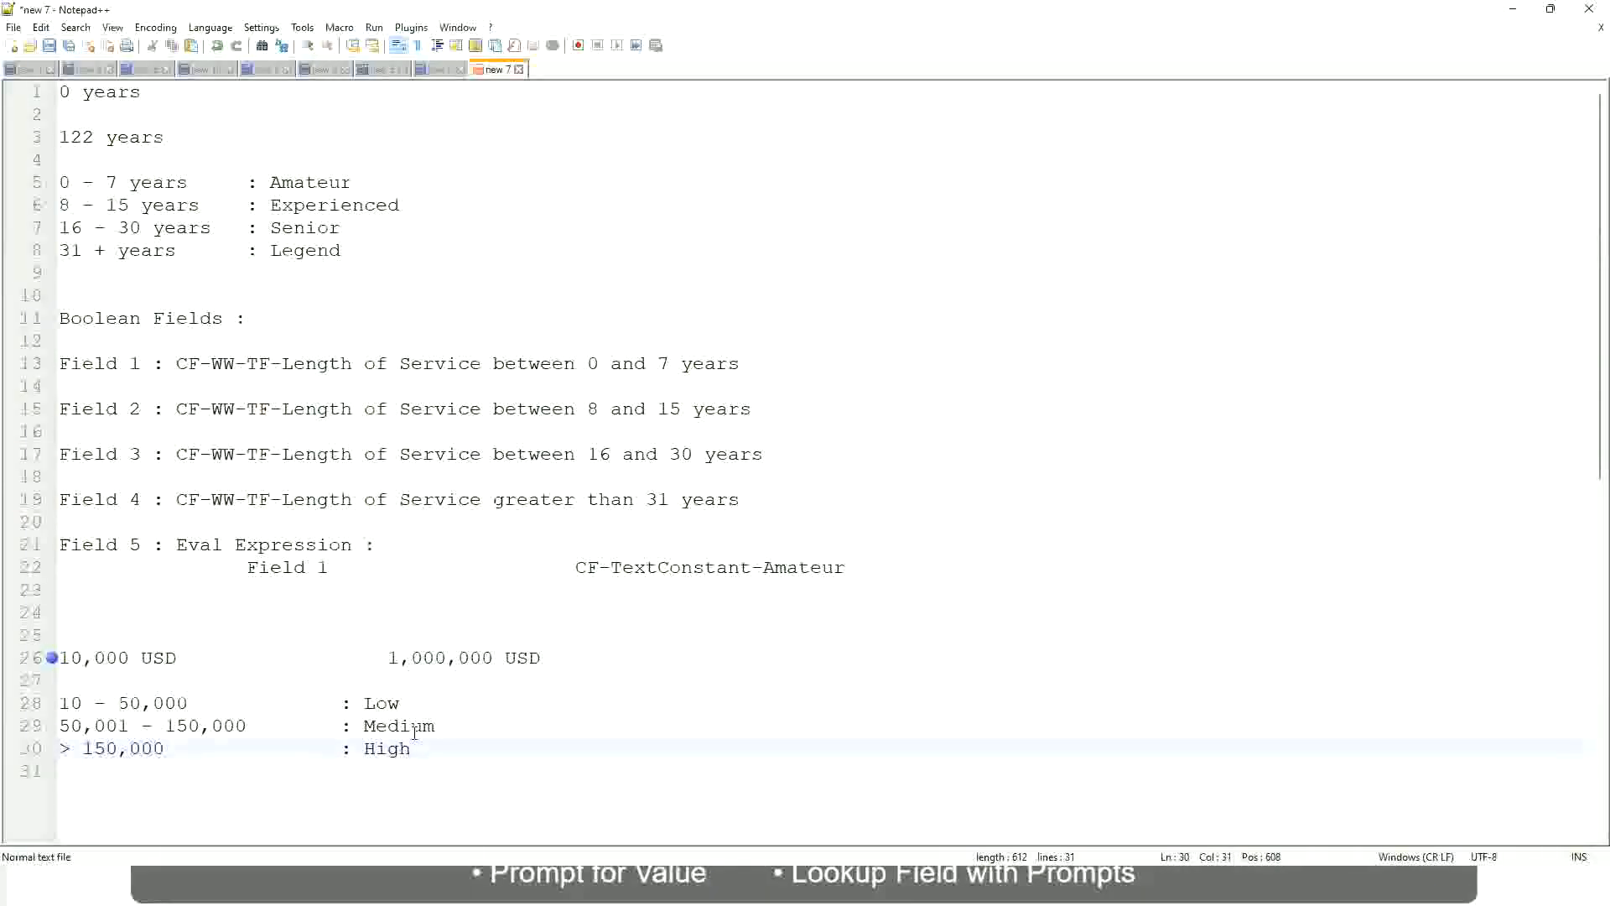